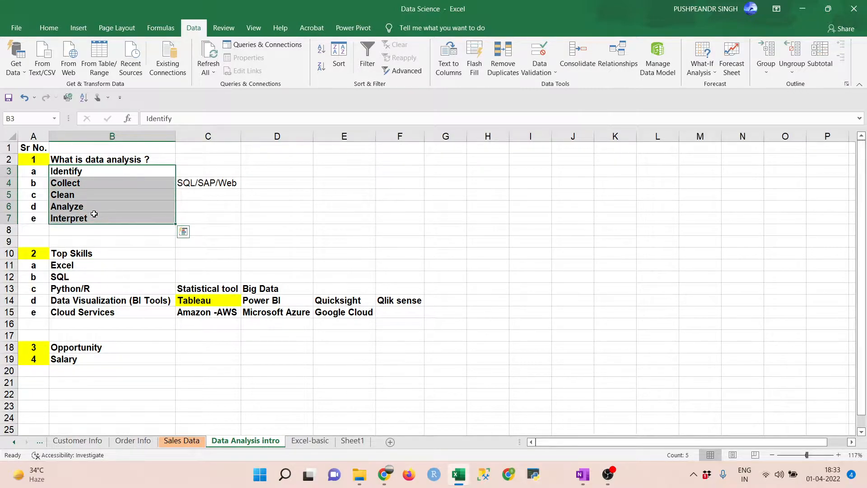
Step: Go through the data analysis stages in B3:B7 one by one, from Identify to Interpret, and select the whole list
left_click(83, 172)
left_click(92, 187)
left_click(93, 194)
left_click(96, 207)
left_click(106, 218)
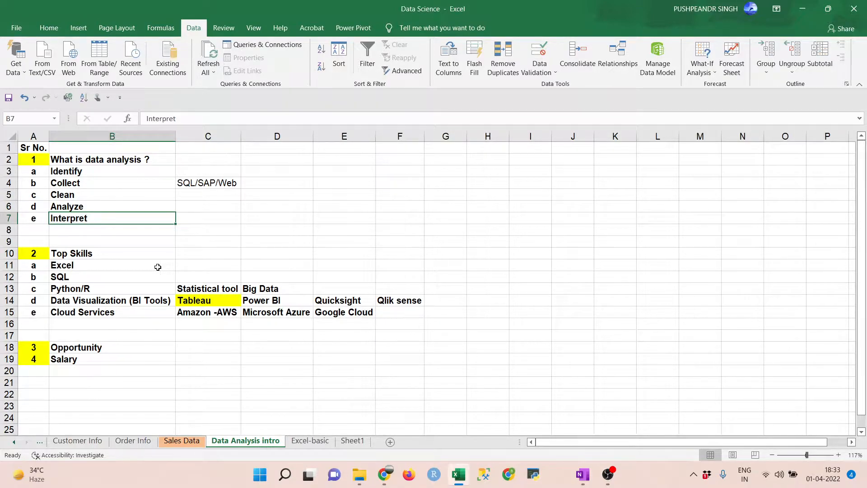
left_click(102, 171)
left_click_drag(102, 172, 95, 216)
Step: Go through the Top Skills in B11:B15, from Excel to Cloud Services, finishing on Amazon -AWS
left_click_drag(96, 270, 95, 311)
left_click(83, 266)
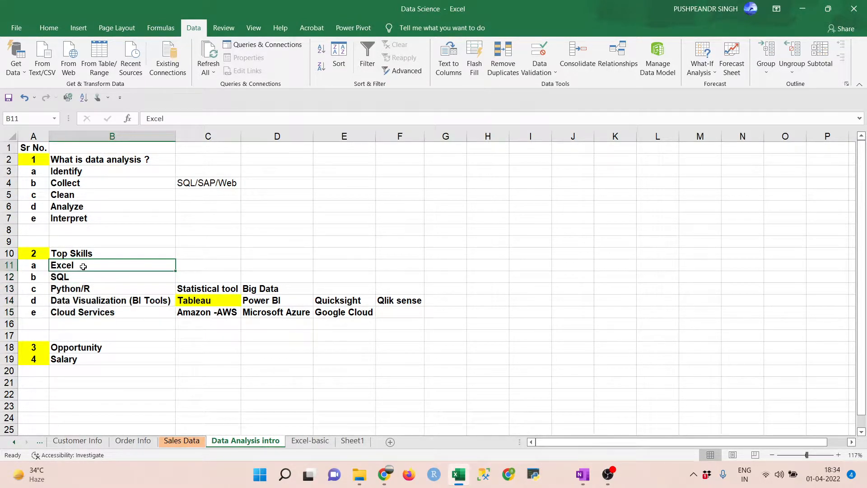
left_click(76, 279)
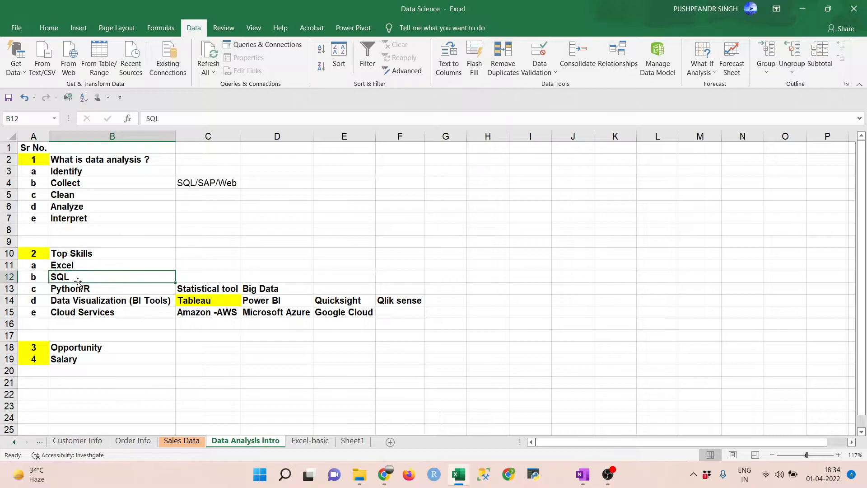
left_click(201, 297)
left_click(124, 313)
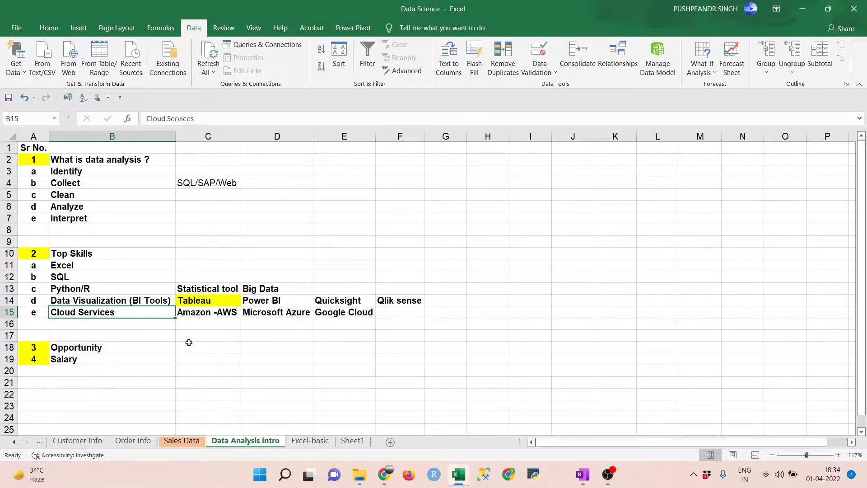
key("Right")
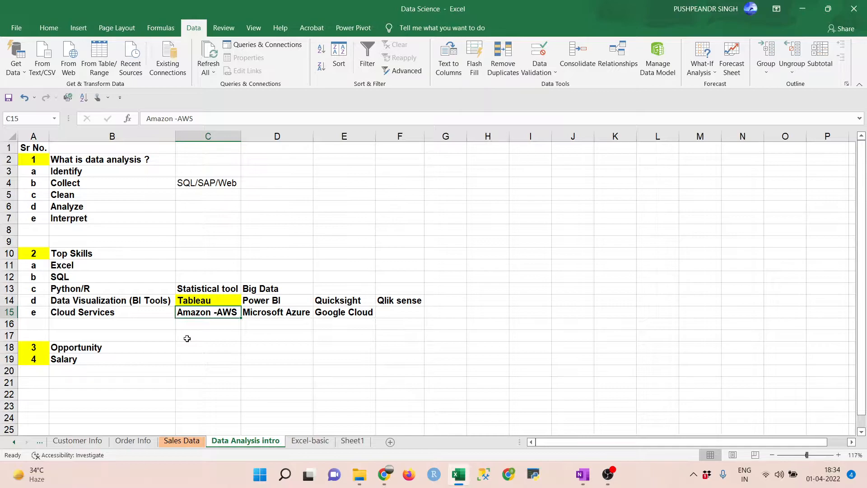
Step: Select the Top Skills list again and point out Excel, SQL and Data Visualization, ending on the Tableau cell
left_click_drag(110, 266, 109, 310)
left_click(89, 268)
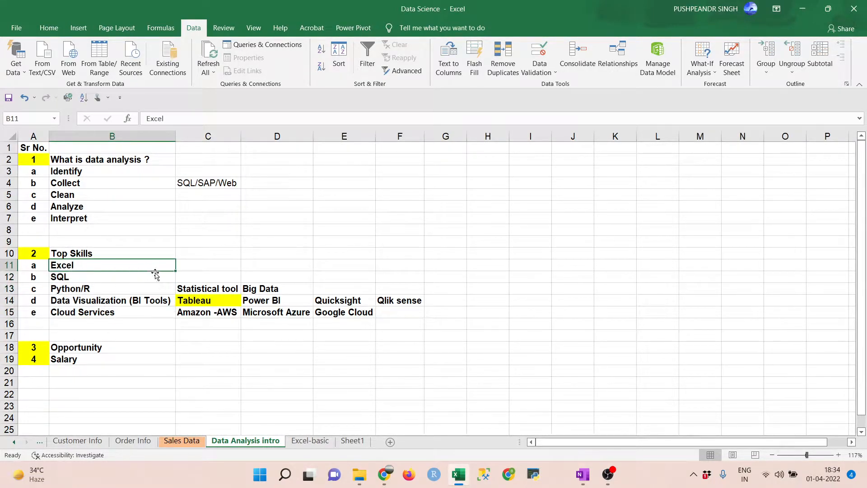
left_click(94, 278)
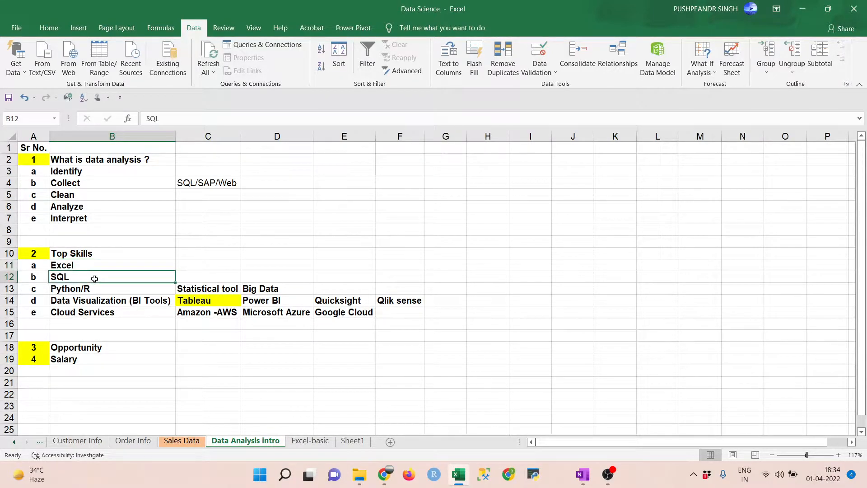
left_click(188, 302)
left_click(105, 302)
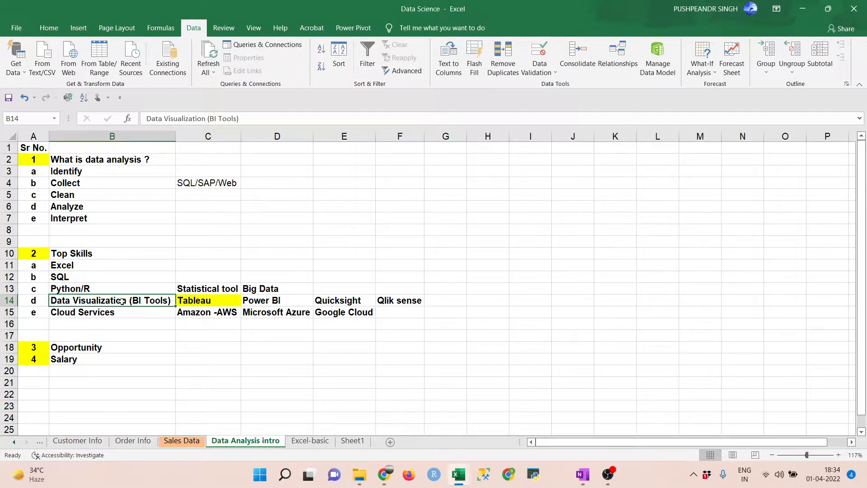
left_click(195, 298)
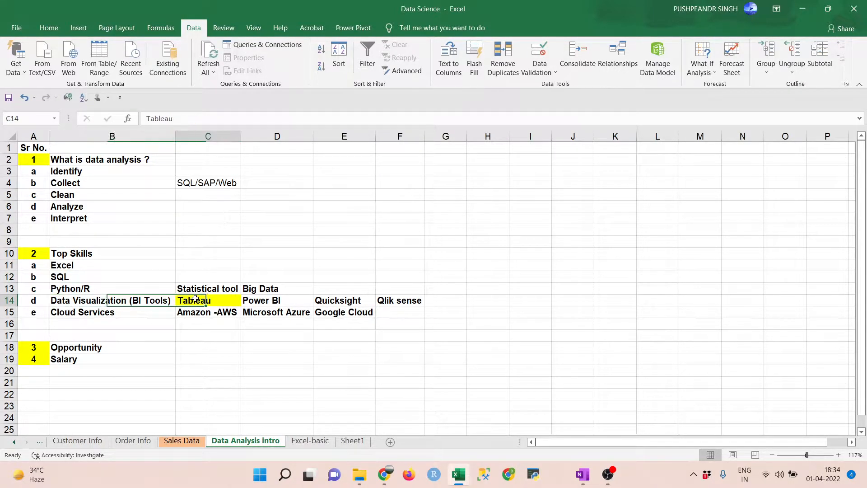
Step: Point out Python/R, Cloud Services, Amazon -AWS and Quicksight, reselect B11:B15 and finish on the Excel entry in B11
left_click(118, 287)
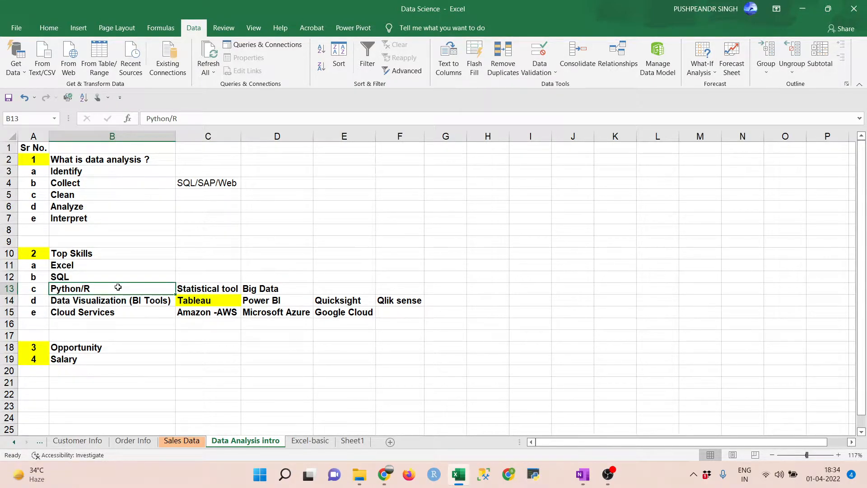
left_click(130, 313)
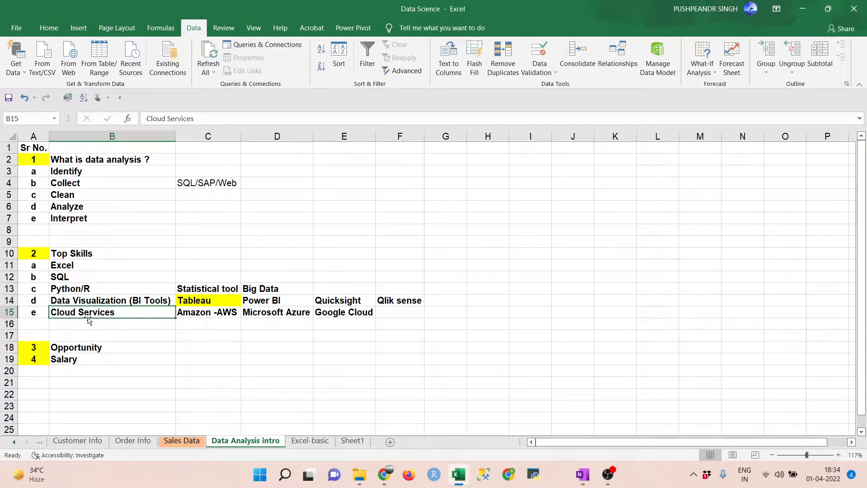
left_click(185, 312)
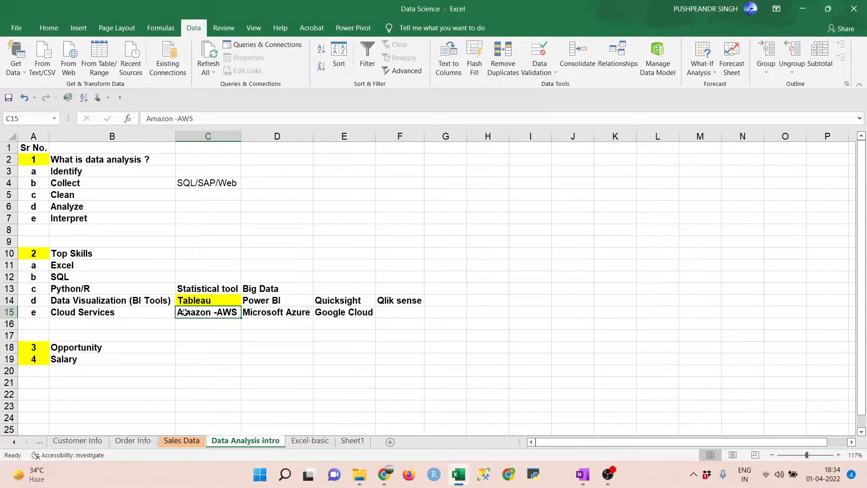
left_click(349, 300)
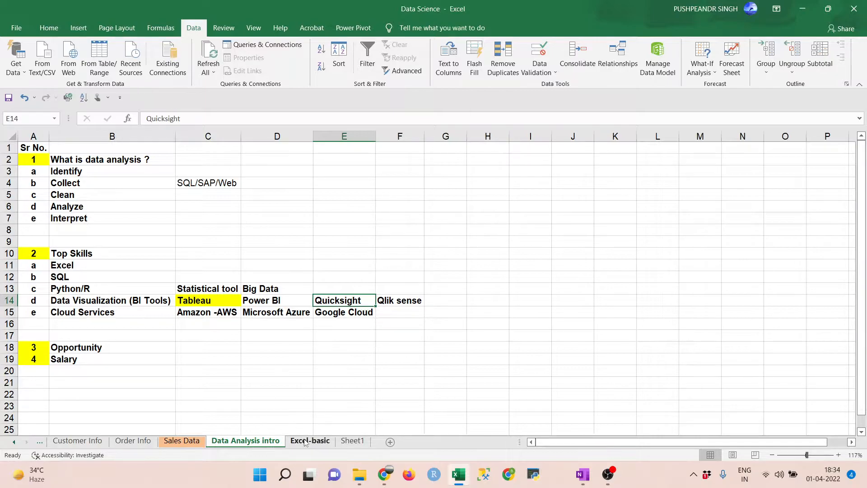
left_click_drag(91, 266, 84, 311)
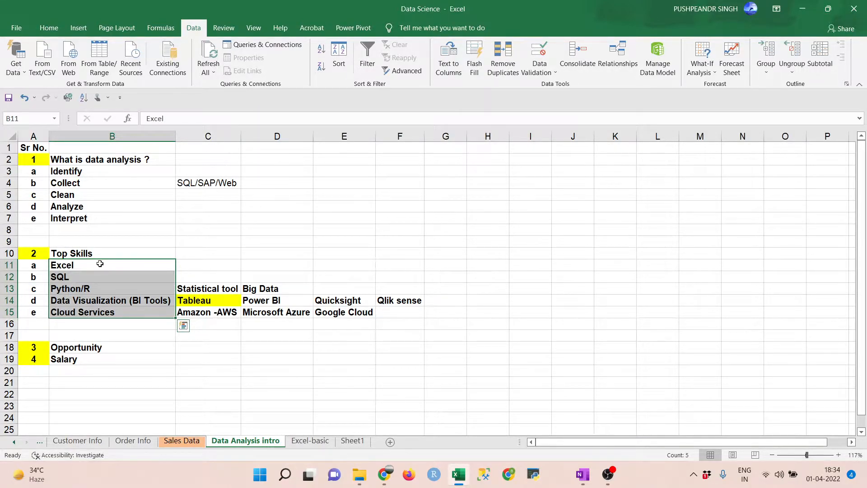
left_click_drag(100, 264, 102, 309)
left_click(98, 266)
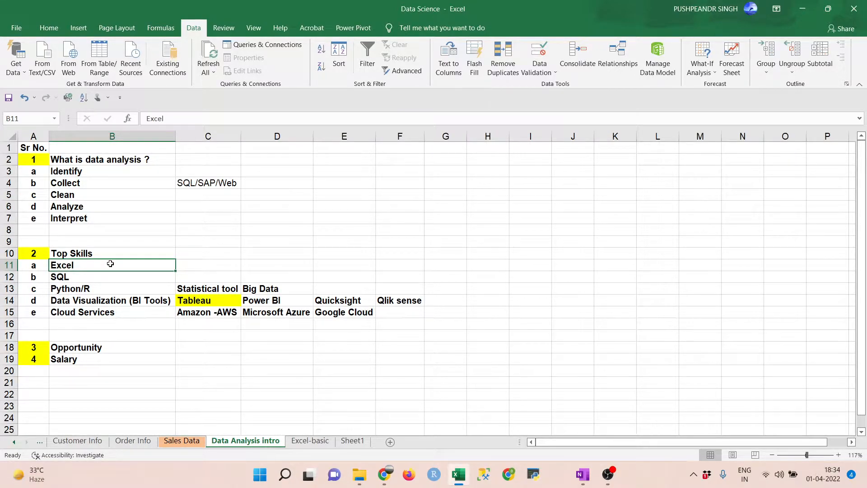
Step: Open the Excel-basic sheet and select the range A1:G14
left_click(311, 442)
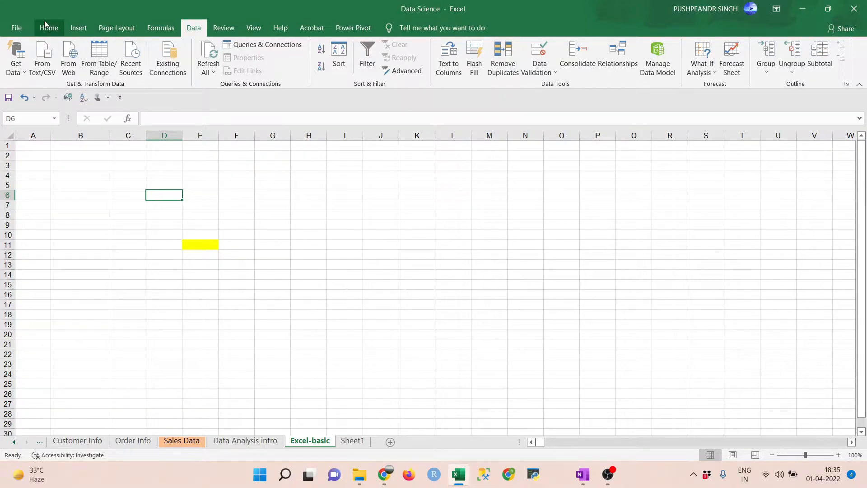
left_click(34, 147)
left_click_drag(34, 146, 265, 274)
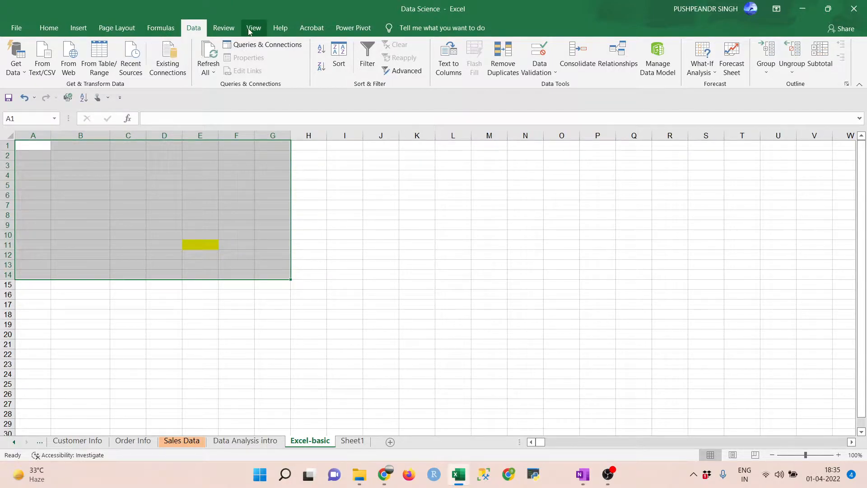
Step: Examine the available scatter and bubble chart types, close the list without inserting one, and select cell C10
left_click(78, 28)
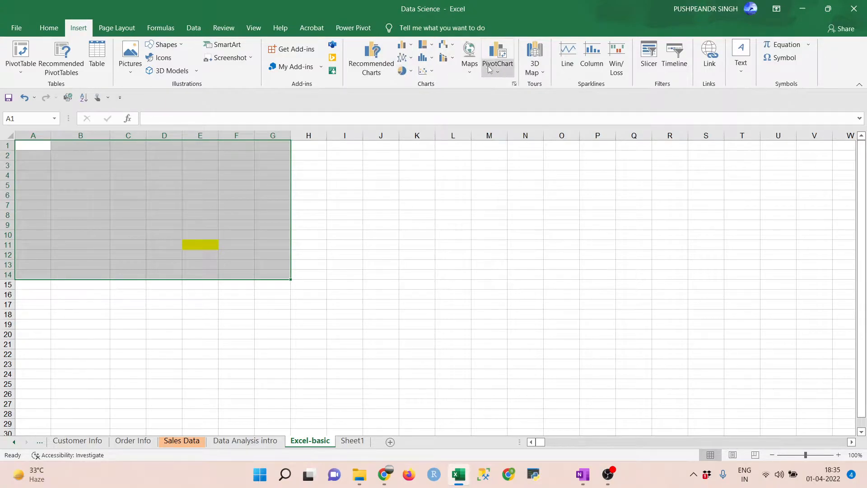
left_click(424, 70)
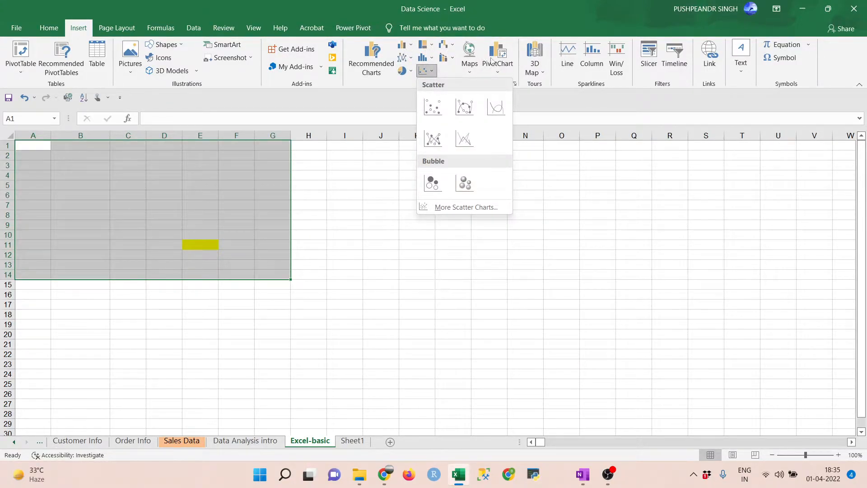
key("Escape")
left_click(135, 233)
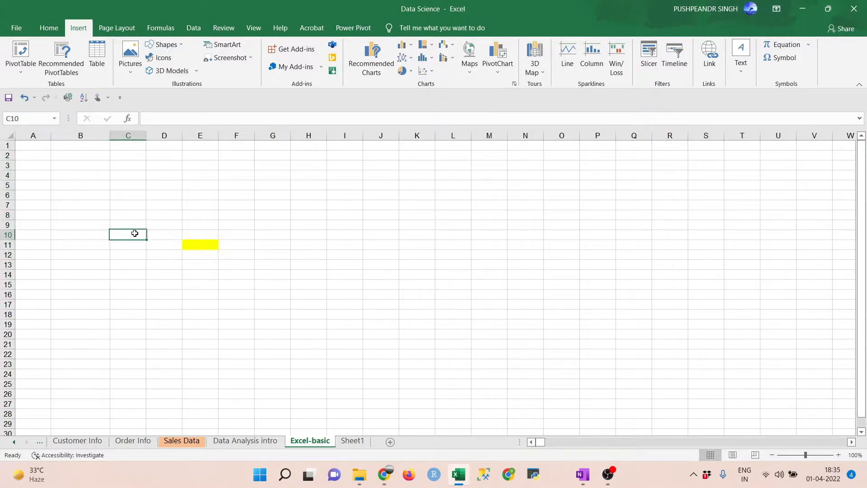
Step: Pull the workbook window out of its maximized state and maximize it again
left_click_drag(490, 5, 443, 89)
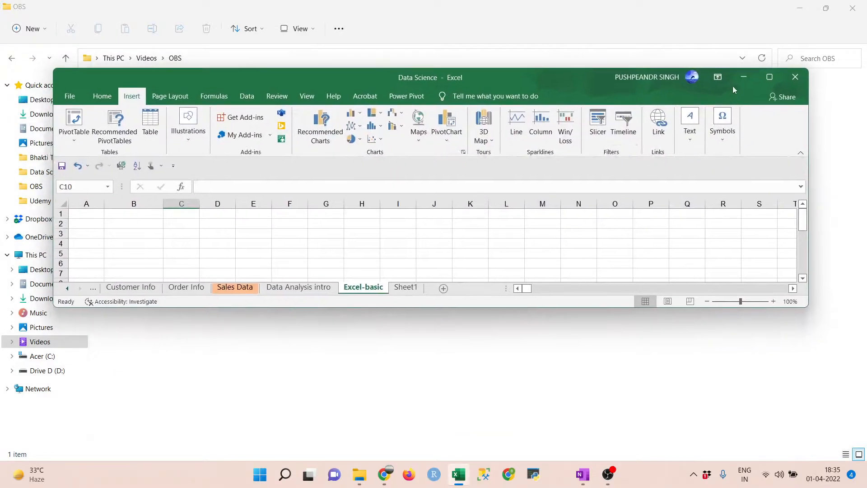
left_click(770, 77)
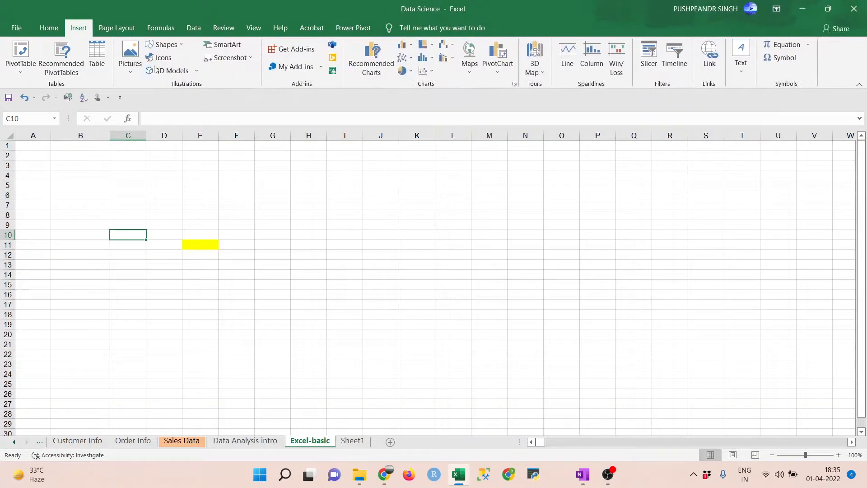
Step: Add three new worksheets after Sheet1 and return through the sheets to Excel-basic
left_click(367, 442)
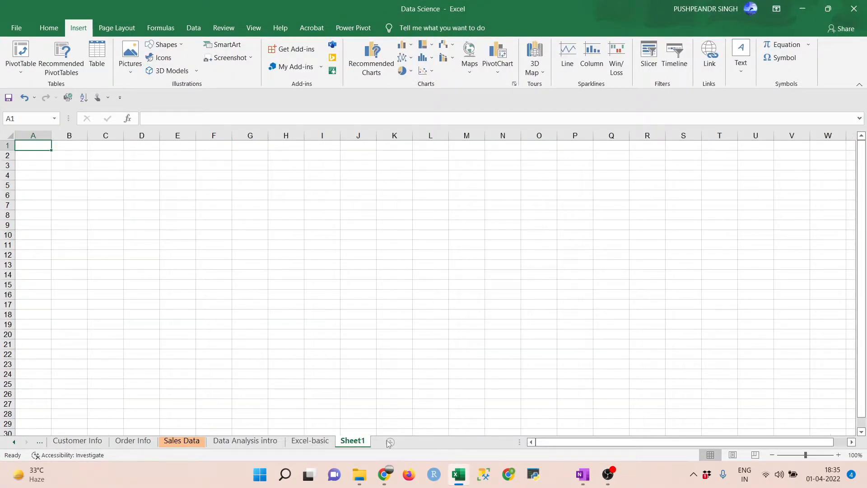
left_click(390, 441)
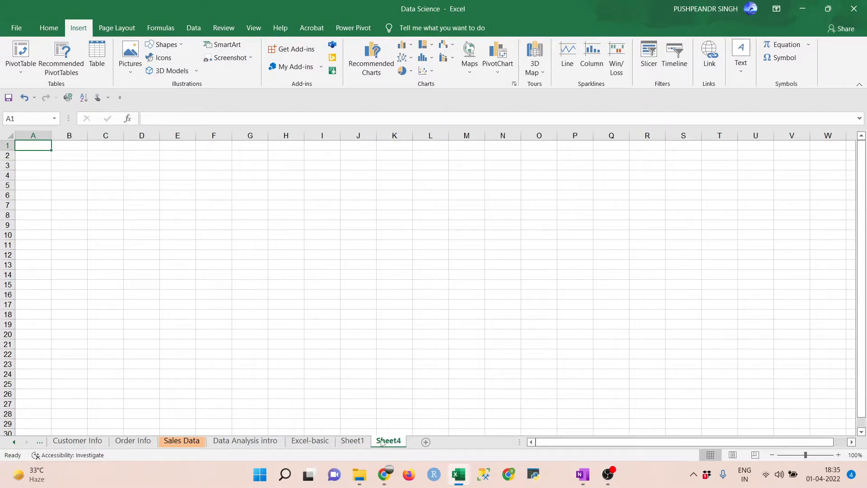
left_click(426, 441)
left_click(484, 441)
left_click(424, 442)
left_click(389, 442)
left_click(352, 441)
left_click(309, 441)
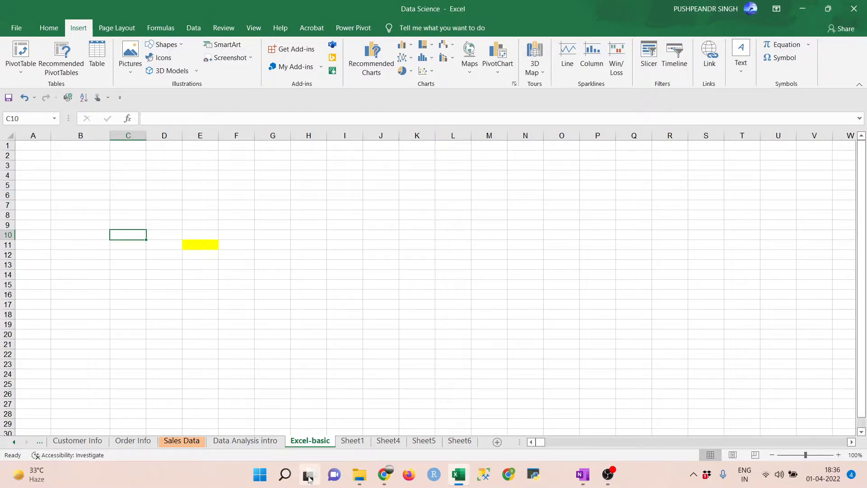
Step: Select cell A1 and the entire columns from A to H, one at a time
left_click(28, 151)
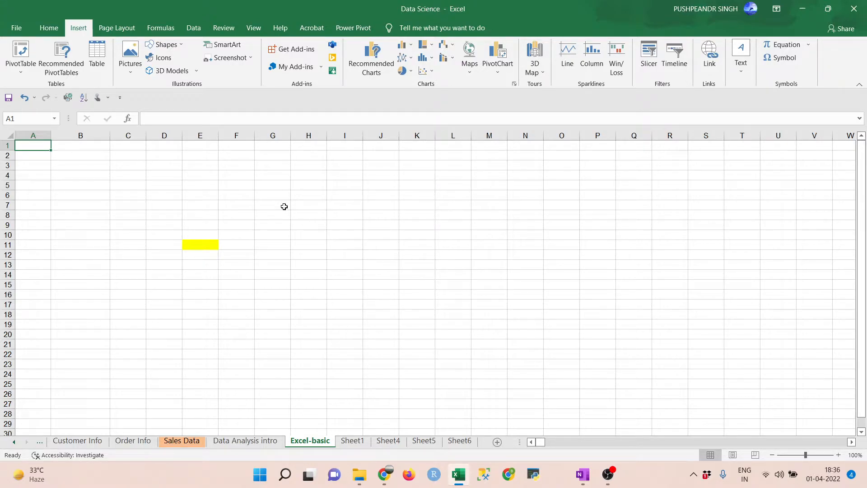
left_click(35, 135)
left_click(60, 135)
left_click(126, 137)
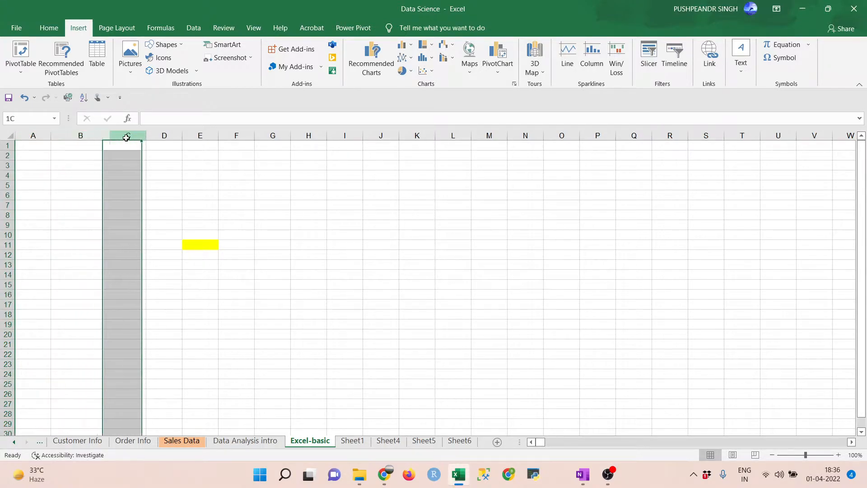
left_click(168, 135)
left_click(198, 135)
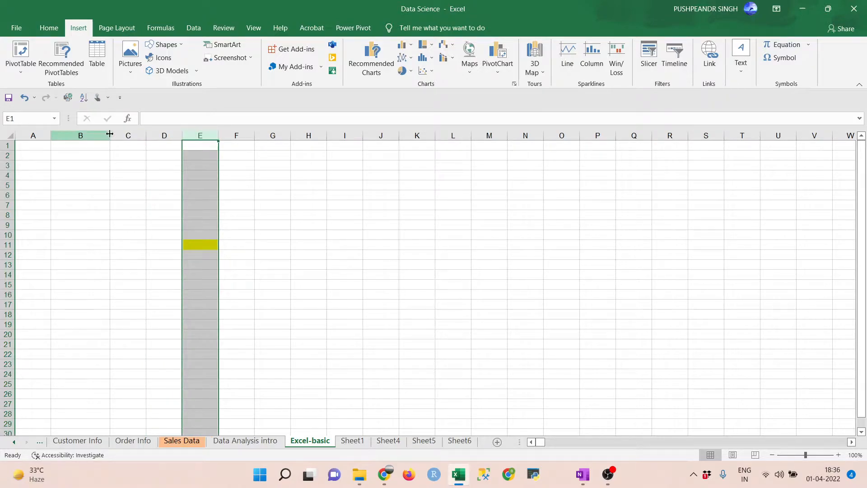
left_click(235, 136)
left_click(275, 135)
left_click(303, 134)
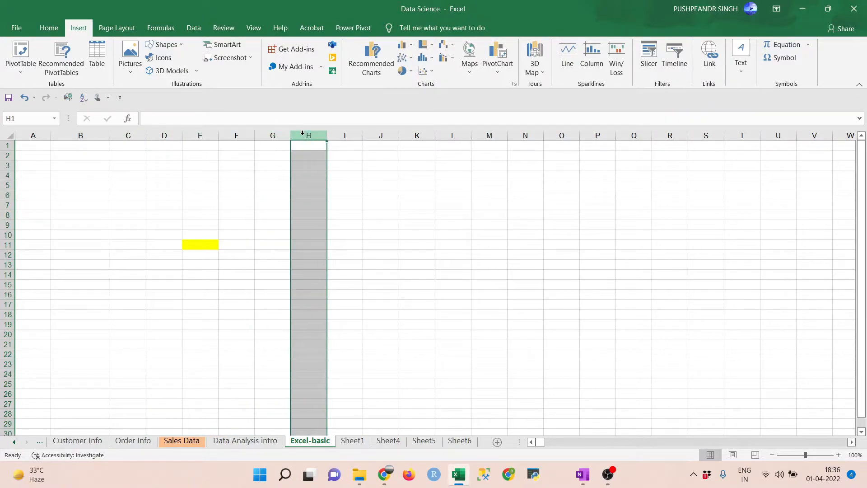
Step: Select entire row 1 and a few more single rows, ending with row 9
left_click(6, 145)
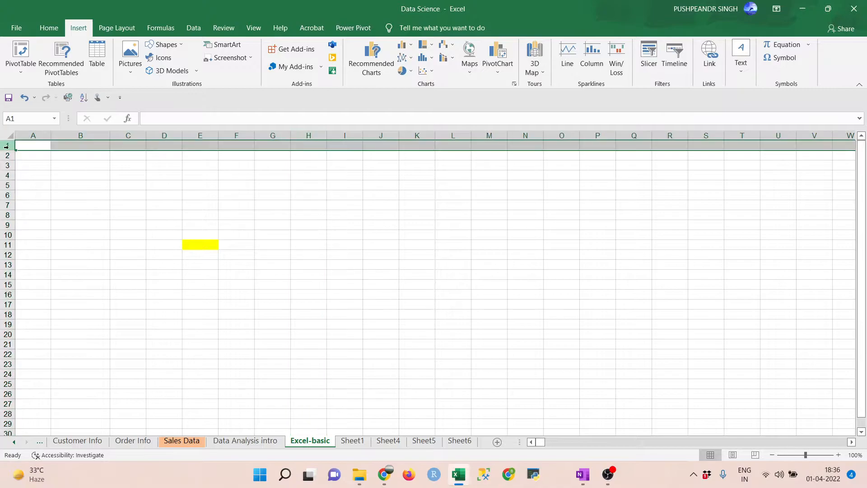
left_click(2, 205)
left_click(4, 210)
left_click(7, 225)
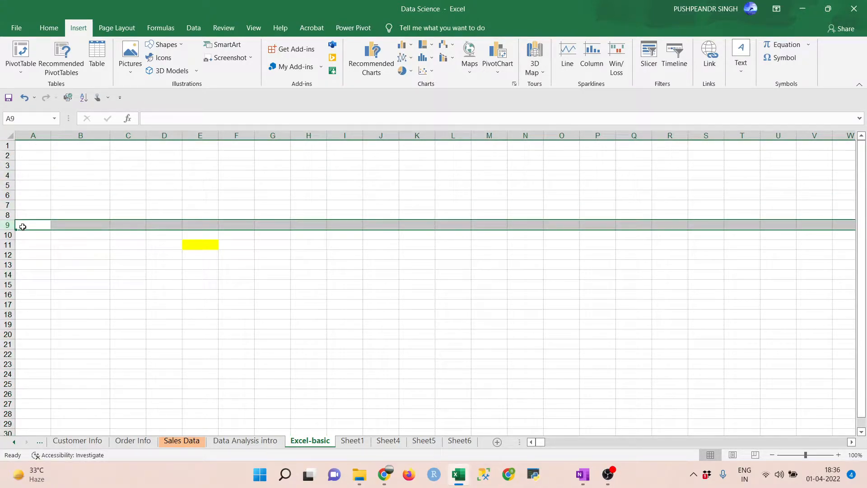
Step: From cell A1, jump to the last row of the sheet, return to A1, and jump to the last column
key("Down")
key("ctrl+Home")
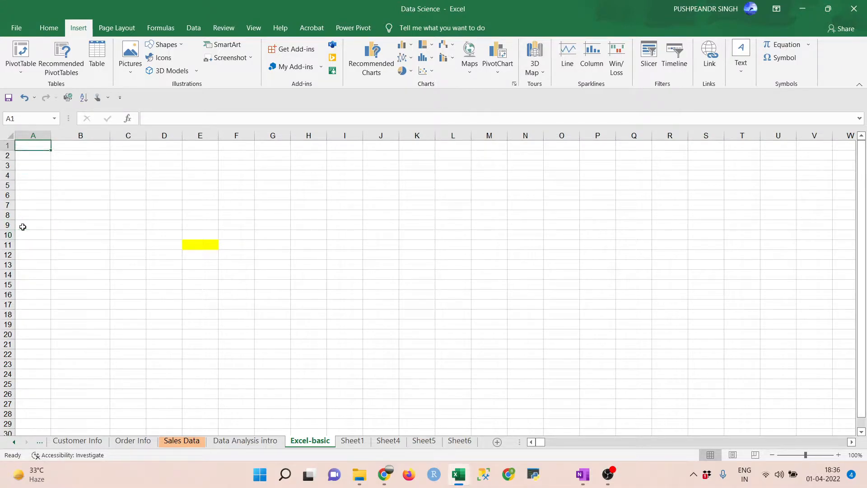
key("ctrl+Down")
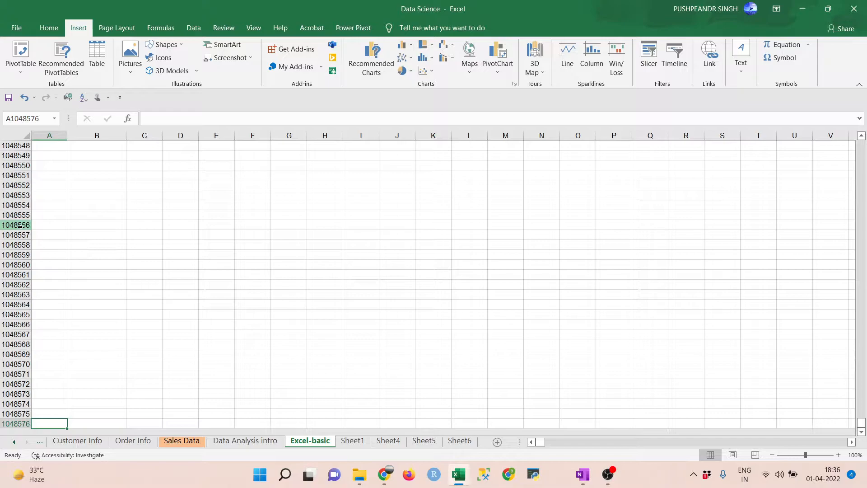
key("ctrl+Up")
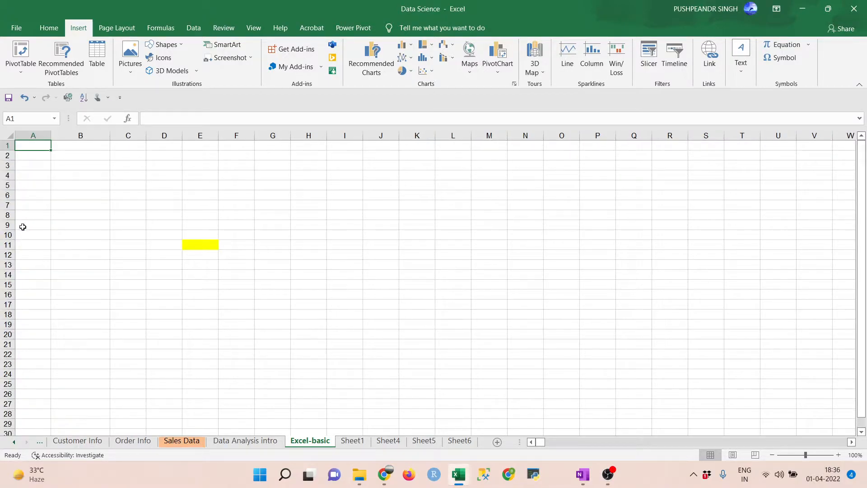
key("ctrl+Right")
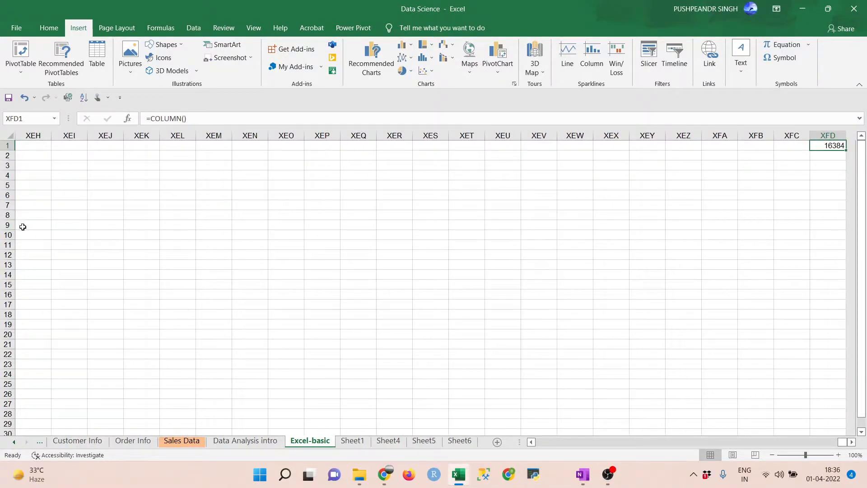
Step: Jump between the first and last columns of row 1 twice, and to the last row of the sheet and back
key("ctrl+Left")
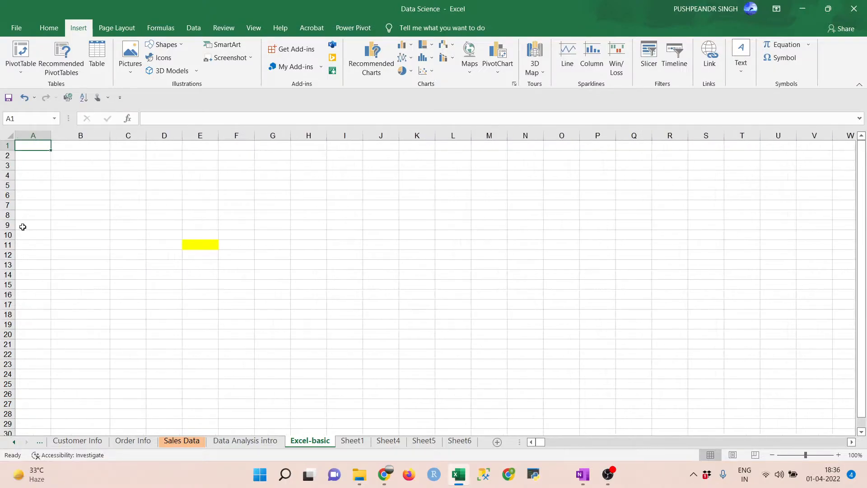
key("ctrl+Right")
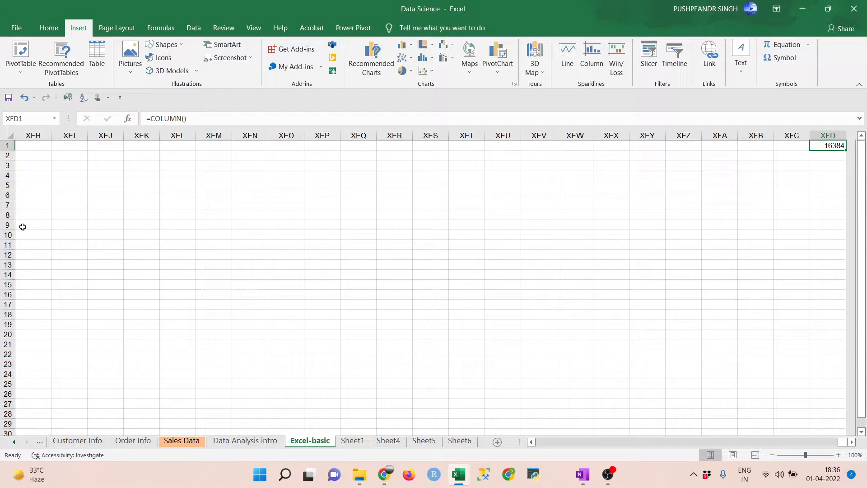
key("ctrl+Left")
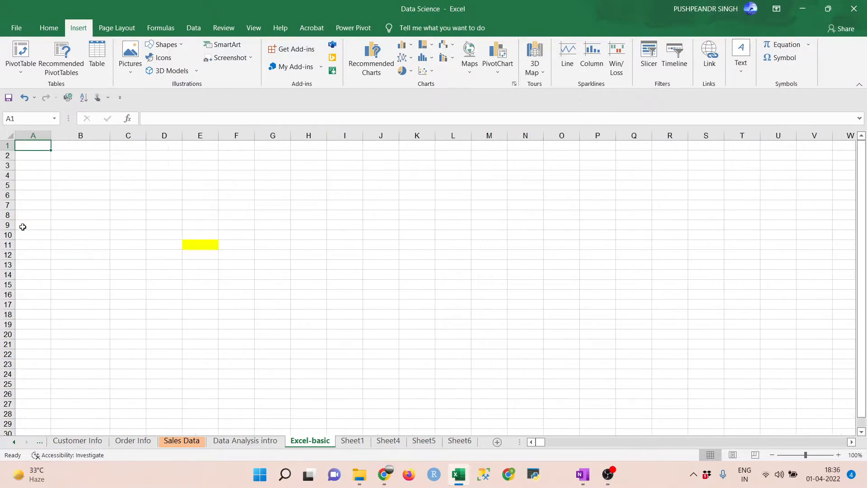
key("ctrl+Down")
key("ctrl+Up")
Step: Select individual cells around the sheet one at a time, including B2, G4, F7 and G7
left_click(118, 255)
left_click(71, 157)
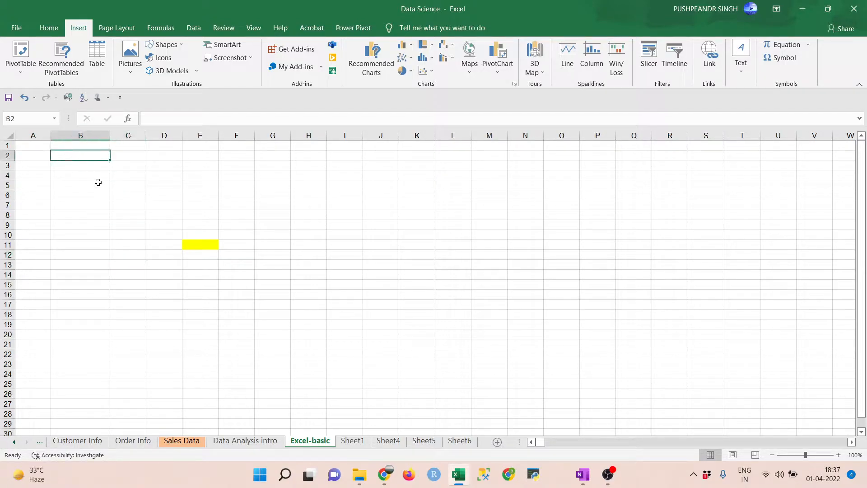
left_click(160, 179)
left_click(210, 168)
left_click(231, 178)
left_click(272, 174)
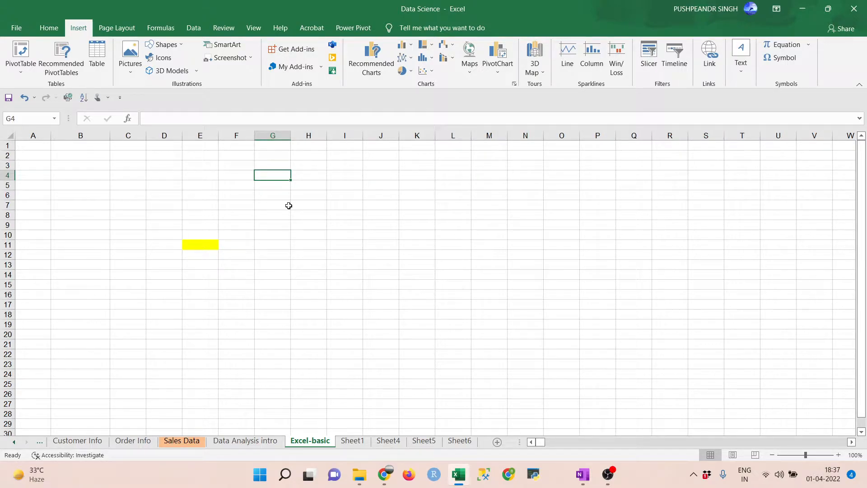
left_click(209, 178)
left_click(235, 186)
left_click_drag(250, 182, 251, 205)
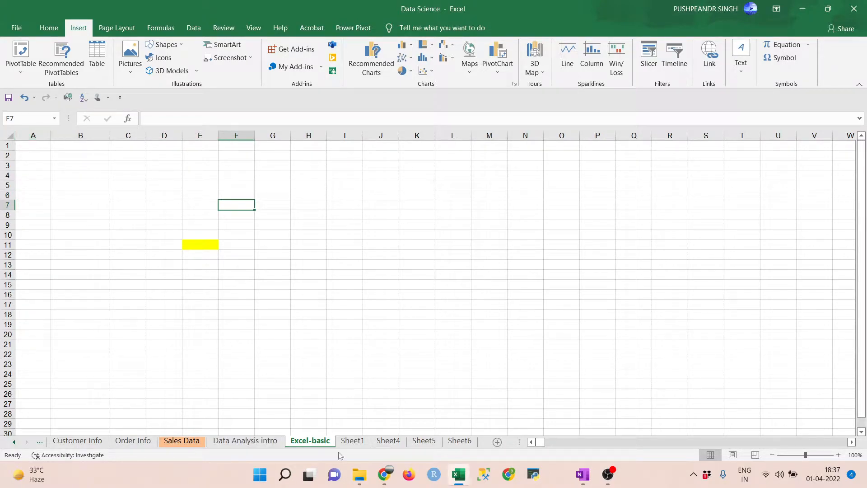
left_click(272, 206)
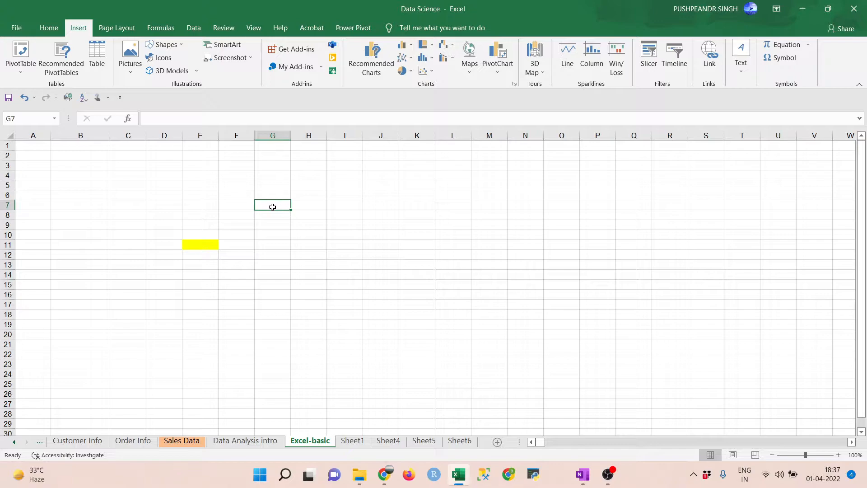
Step: Enter the sample text ggg in cell G9 and select that cell again
left_click(268, 226)
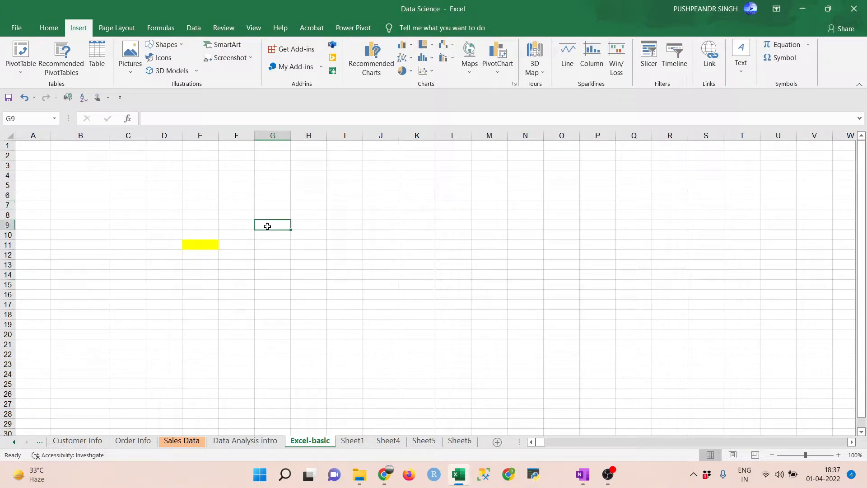
type("ggg")
left_click(275, 240)
left_click(267, 225)
Step: Trace the address of cell G9 by selecting entire row 9 and column G, ending on the cell itself
left_click(11, 118)
left_click(7, 225)
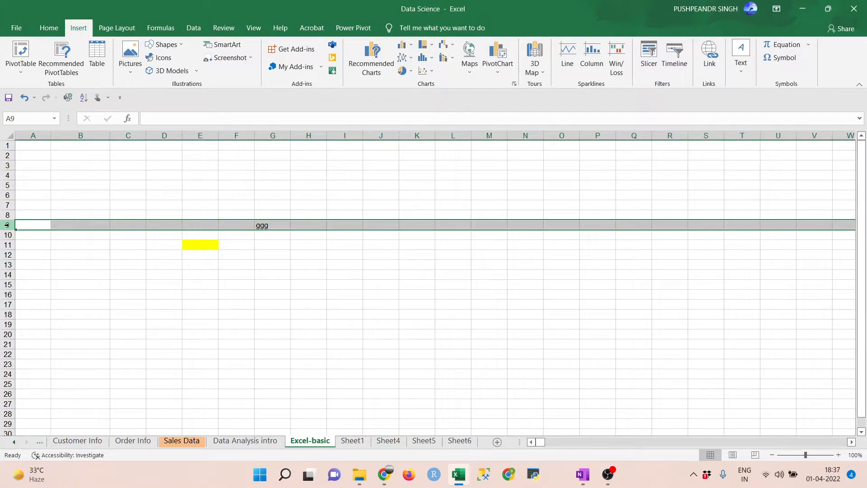
left_click(266, 225)
left_click(267, 135)
left_click(8, 225)
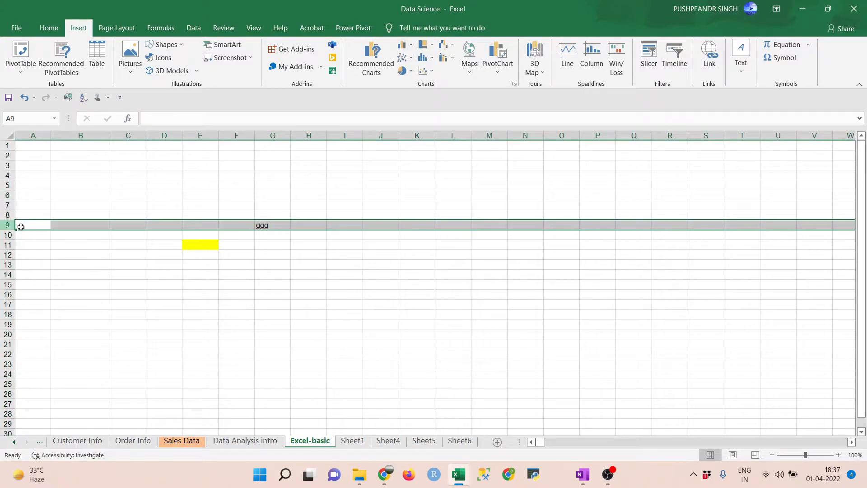
left_click(276, 225)
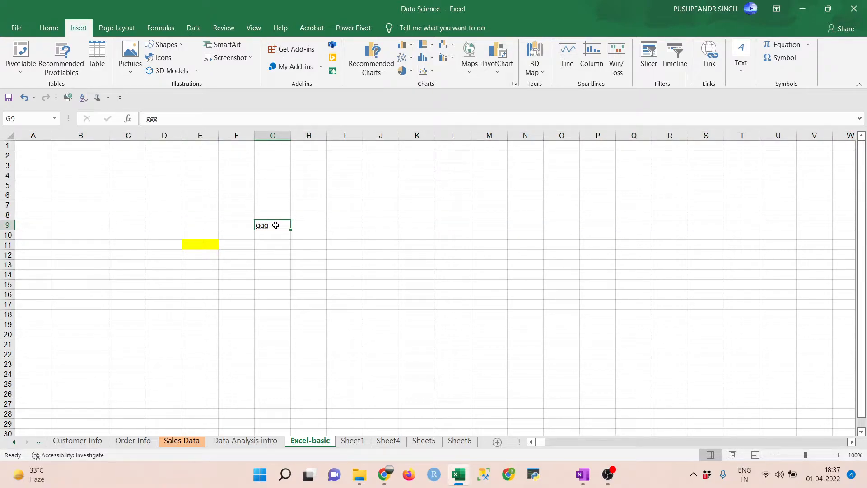
Step: Enter jjj in cell L9 and trace its address by selecting column L, row 9 and the cell
left_click(447, 227)
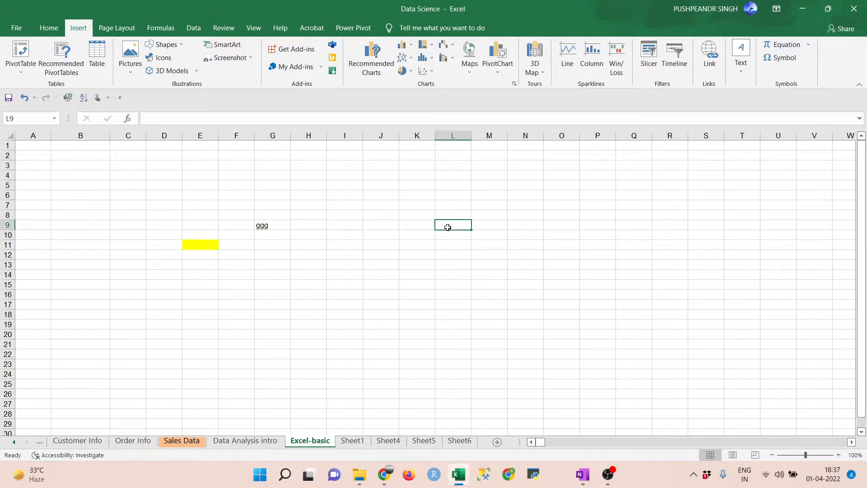
type("jjj")
key("Return")
left_click(447, 225)
left_click(452, 135)
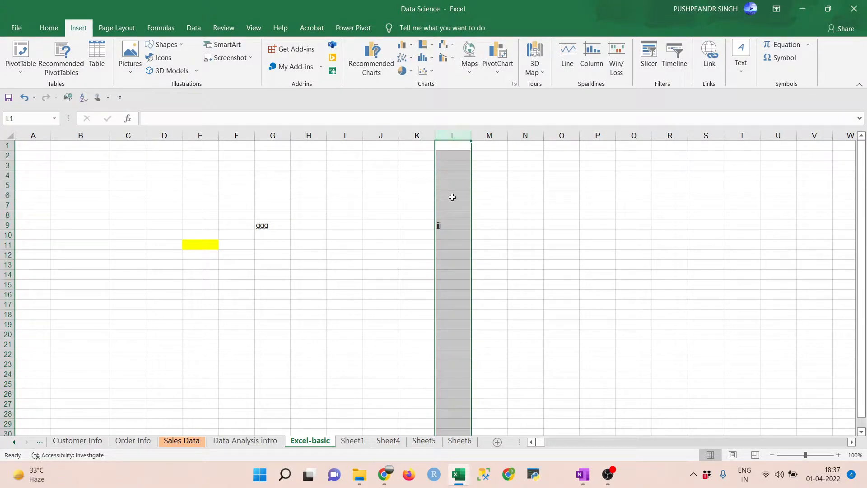
left_click(10, 225)
left_click(438, 224)
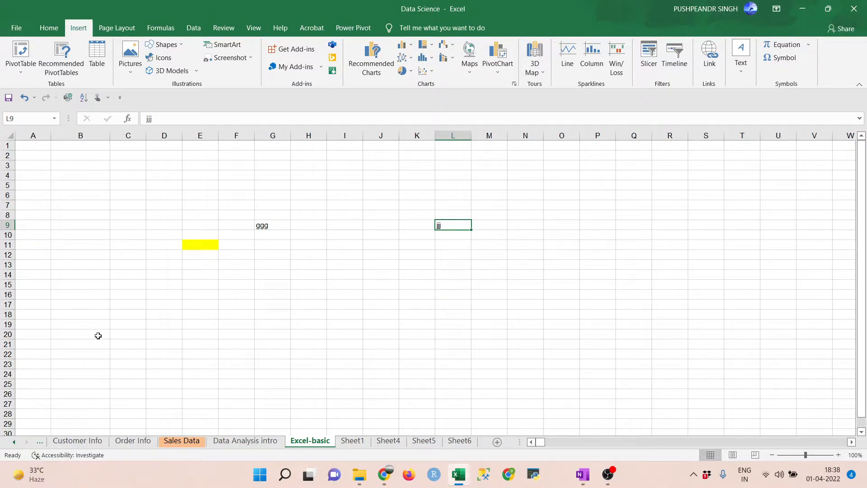
Step: Clear the sample texts ggg and jjj from cells G9 and L9
left_click_drag(271, 212, 492, 264)
key("Delete")
left_click(345, 303)
left_click(199, 234)
left_click(198, 226)
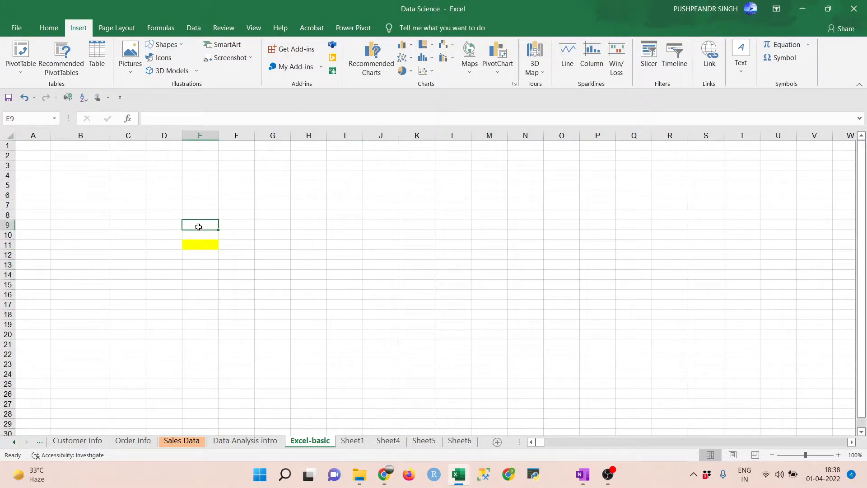
left_click(143, 205)
left_click(309, 205)
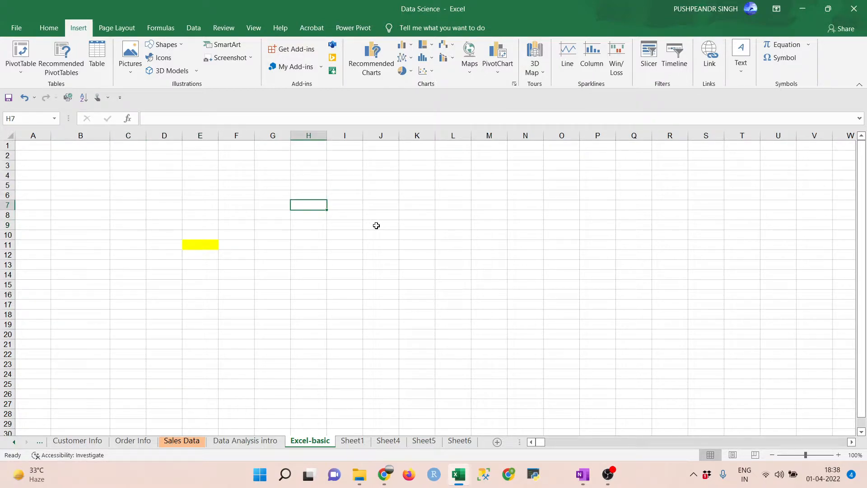
left_click(185, 209)
left_click(128, 175)
left_click(73, 157)
left_click(81, 174)
left_click(131, 165)
left_click(66, 147)
left_click(72, 158)
type("=")
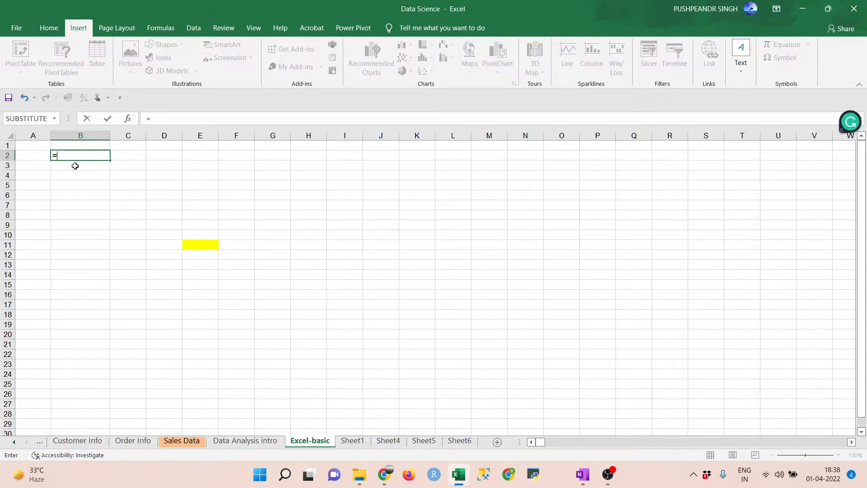
left_click(78, 168)
key("Escape")
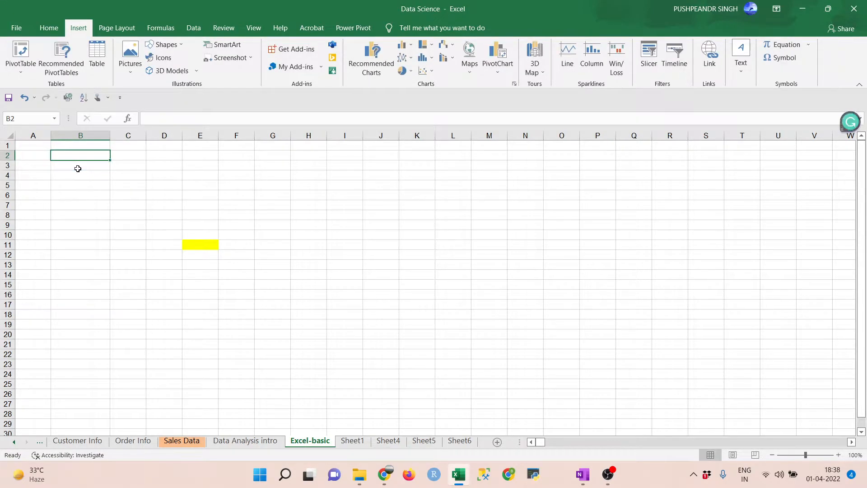
left_click(77, 173)
left_click(81, 165)
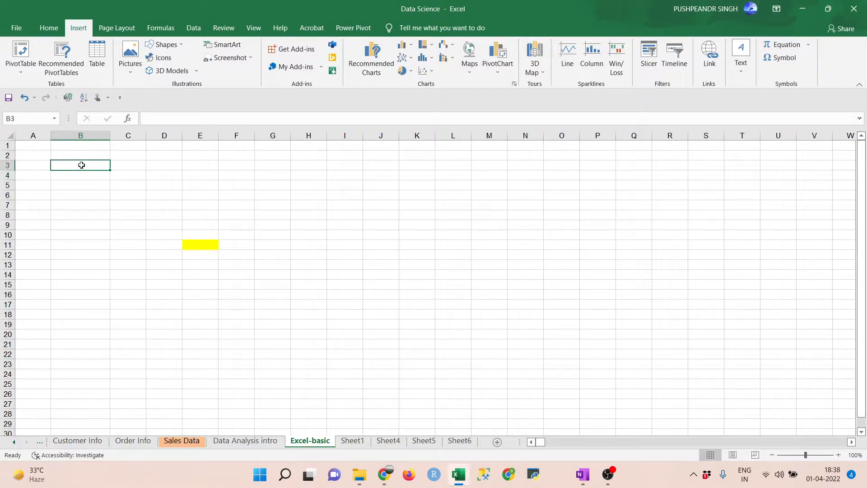
type("=")
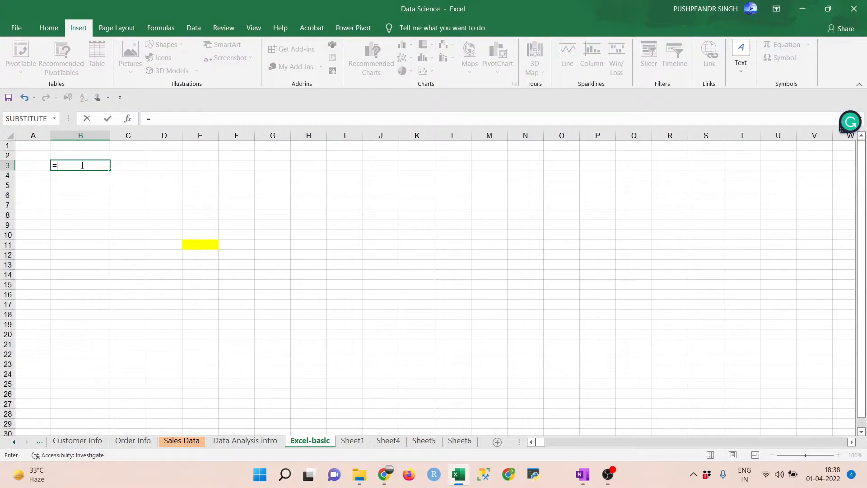
key("Escape")
Step: Enter a pair of parentheses, (), in cell B6
left_click(89, 194)
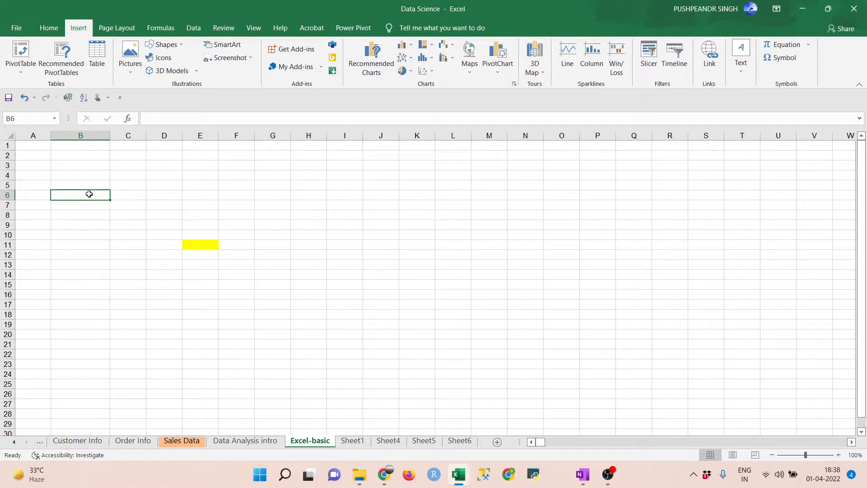
type("()")
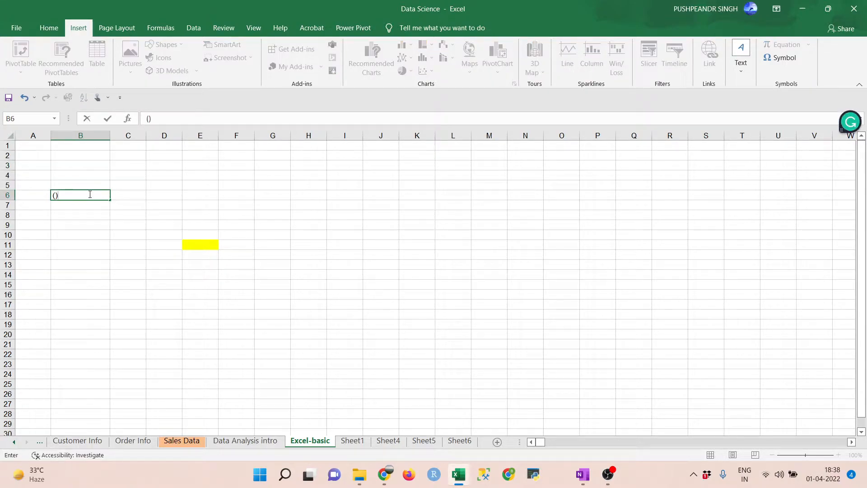
key("Up")
Step: Enter the symbols =, () and * in cells B1, B2 and B3, one per cell
key("Up")
key("Up")
key("Up")
key("Up")
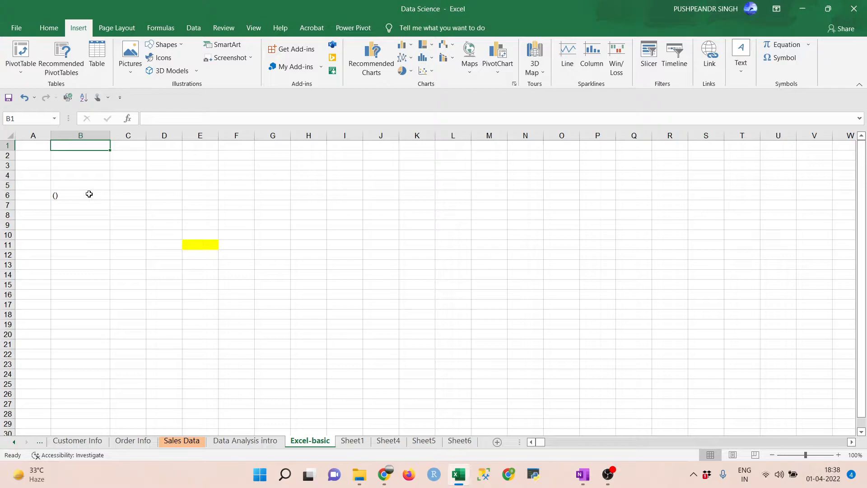
type("=")
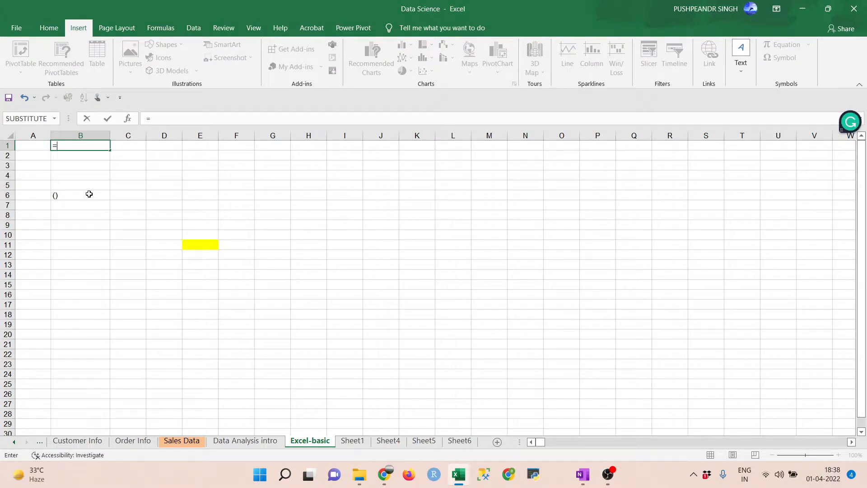
key("Return")
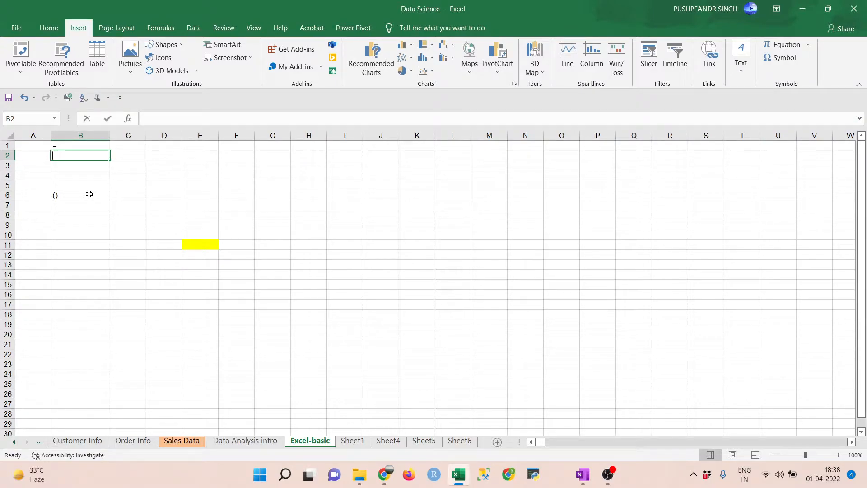
type("()")
key("Return")
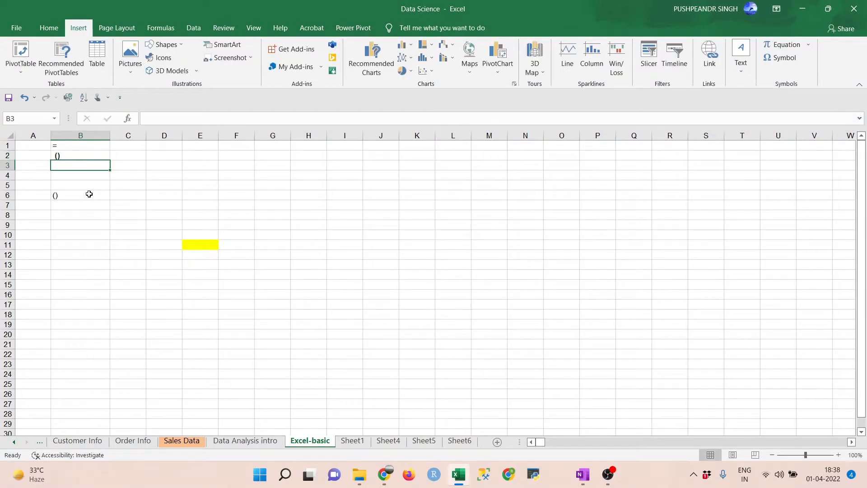
type("*")
key("Return")
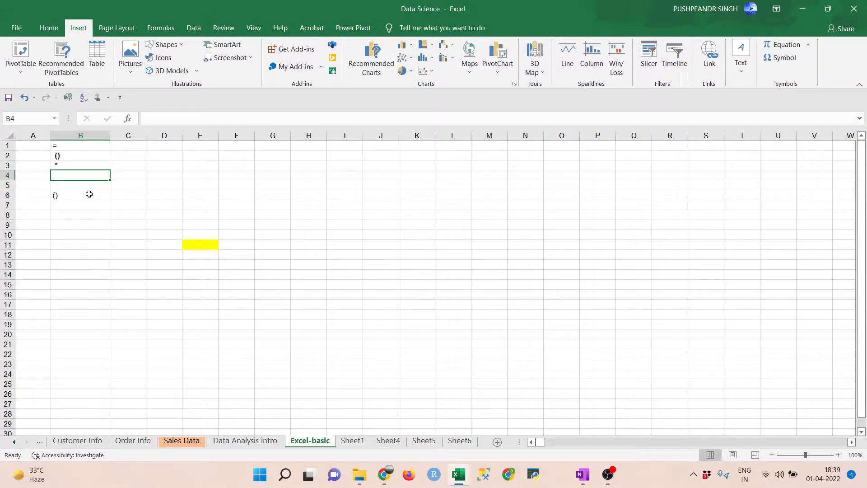
Step: Enter a comma, &, $, ! and a colon in cells B4 to B8, one per cell, and select the range B1:B8
type(",")
key("Return")
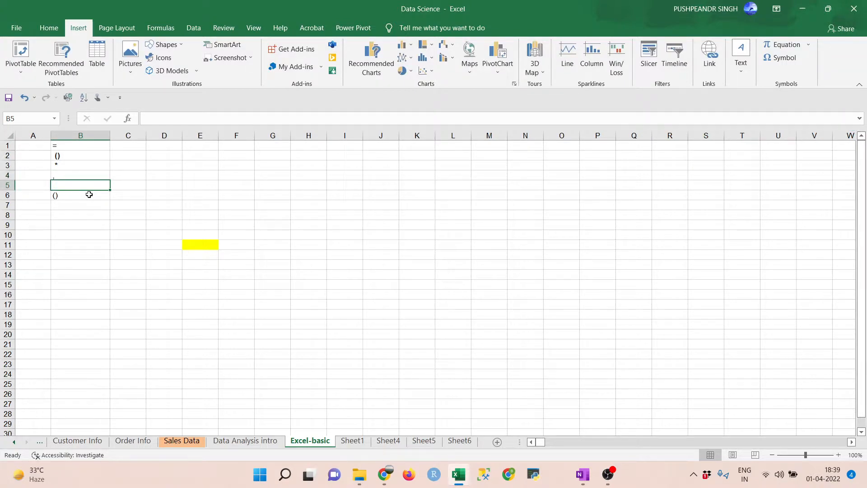
type("&")
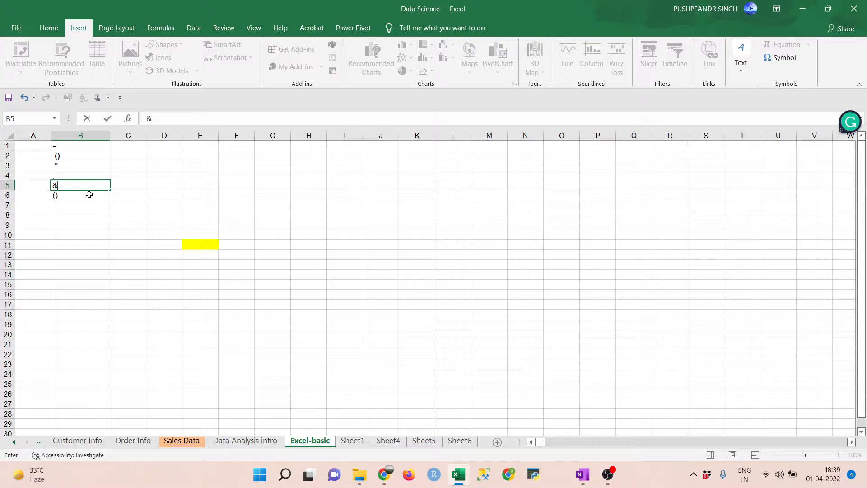
key("Return")
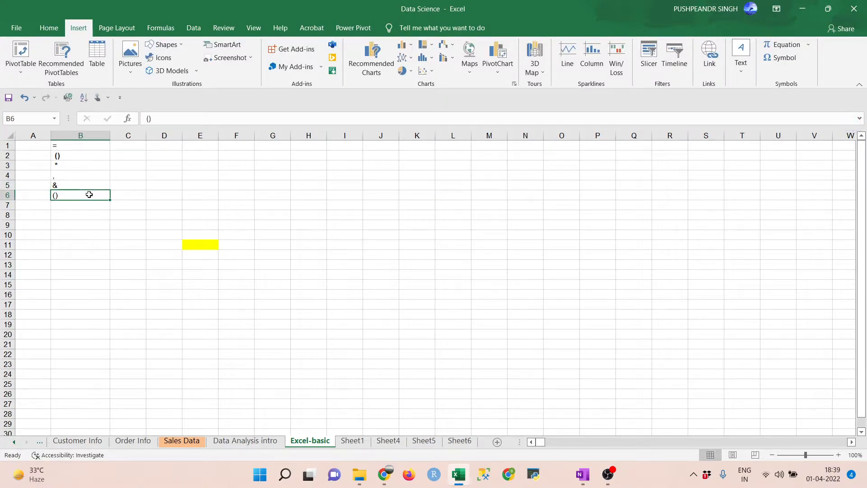
type("$")
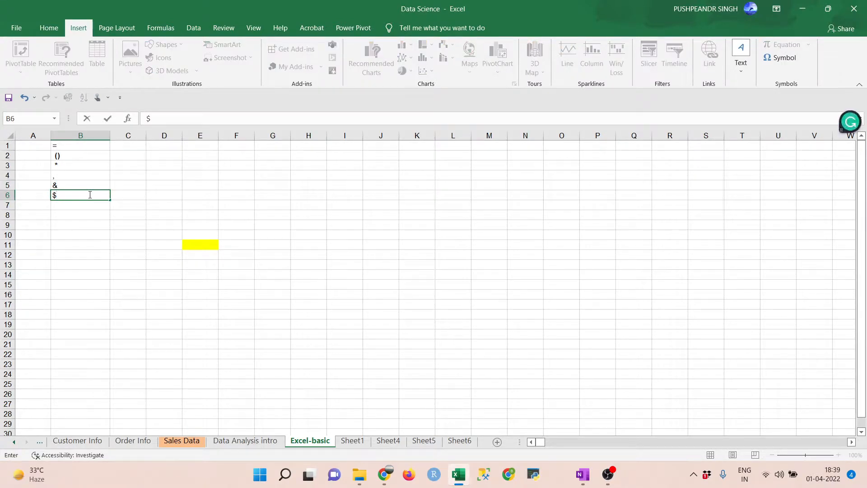
key("Return")
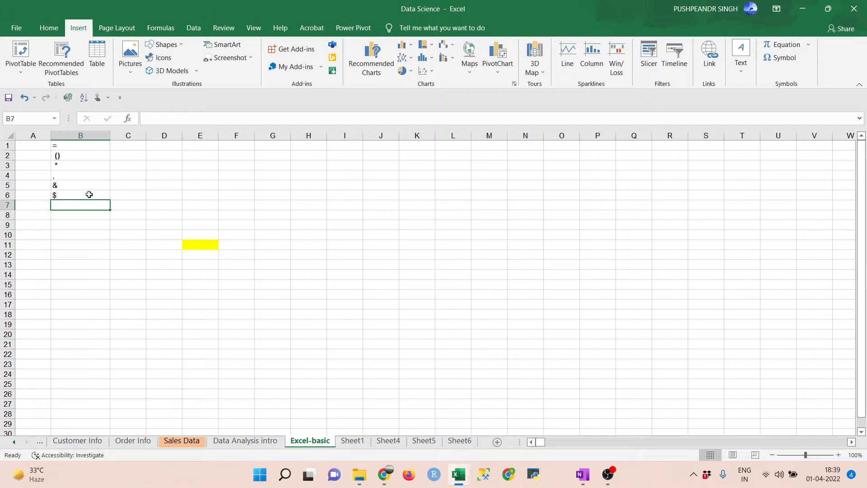
type("!")
key("Return")
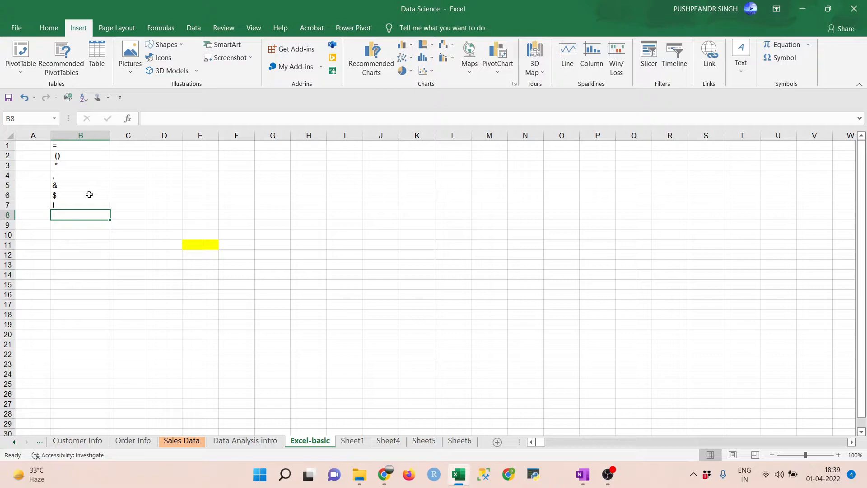
type(":")
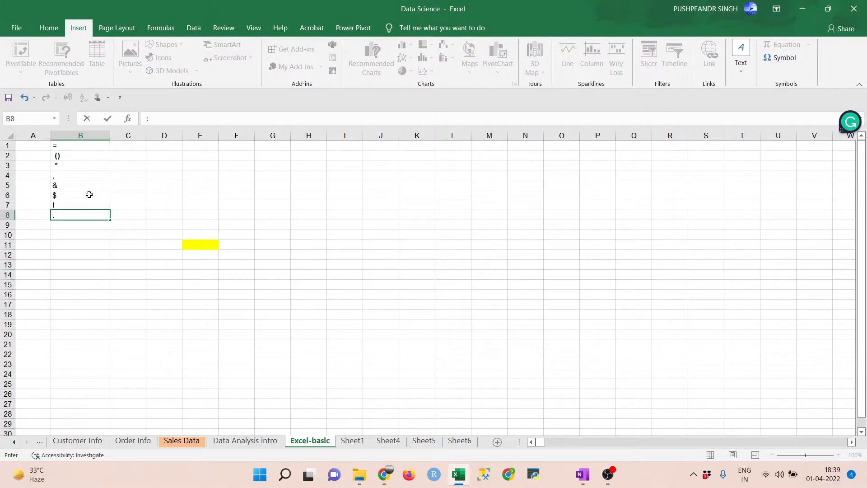
left_click(103, 243)
left_click_drag(80, 147, 87, 217)
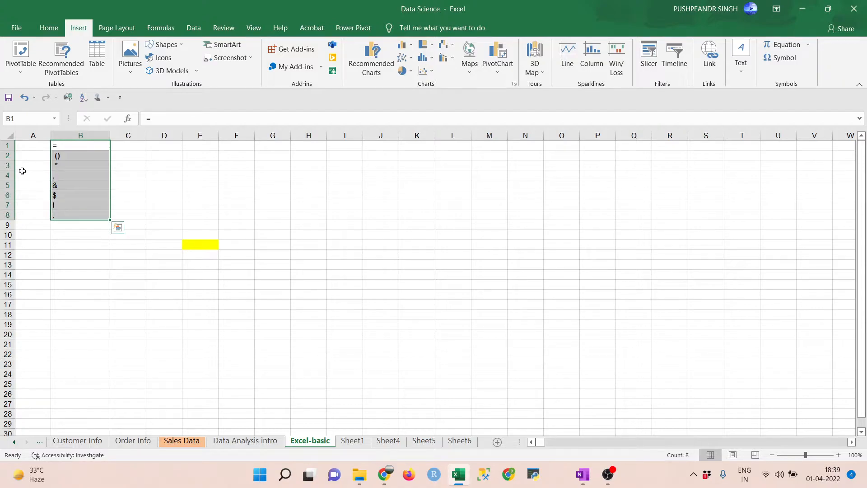
Step: Go through the symbols in cells B1 to B8 one by one, reselecting the whole range B1:B8 to review them together
left_click_drag(83, 145, 90, 219)
left_click(78, 146)
left_click(80, 156)
left_click(81, 166)
left_click(80, 177)
left_click(83, 186)
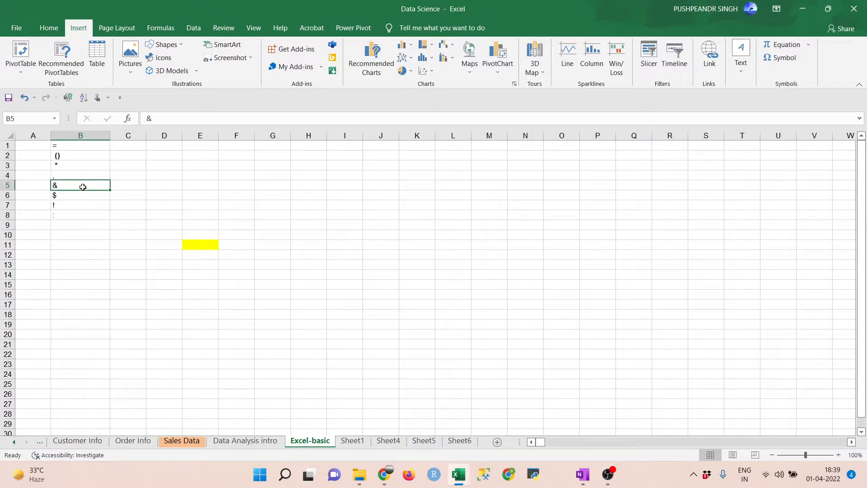
left_click(84, 193)
left_click(83, 205)
left_click(86, 215)
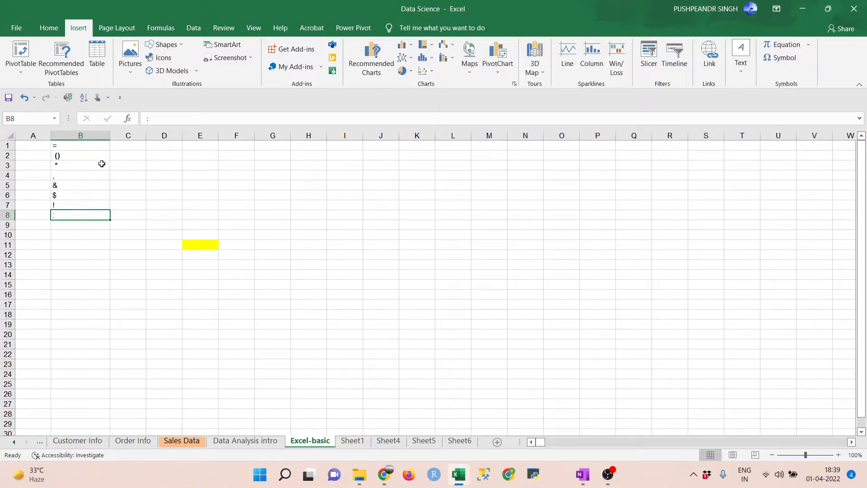
left_click_drag(72, 147, 83, 216)
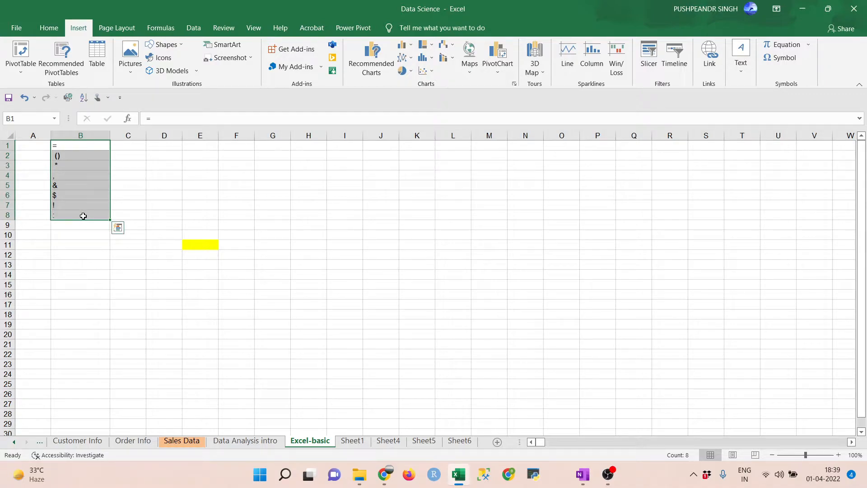
left_click(143, 214)
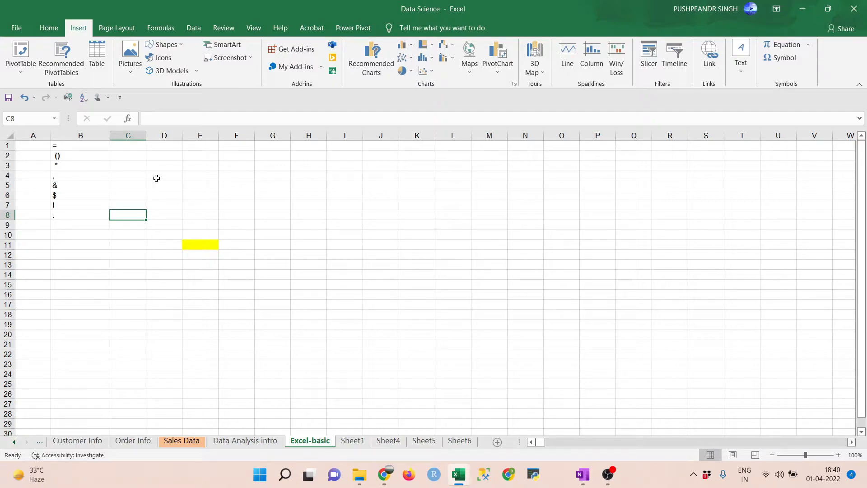
left_click_drag(55, 146, 56, 216)
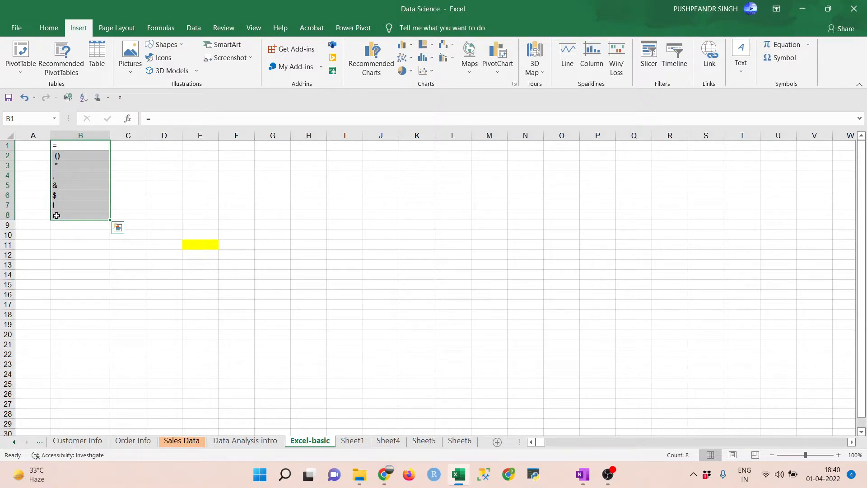
left_click(83, 149)
left_click(265, 298)
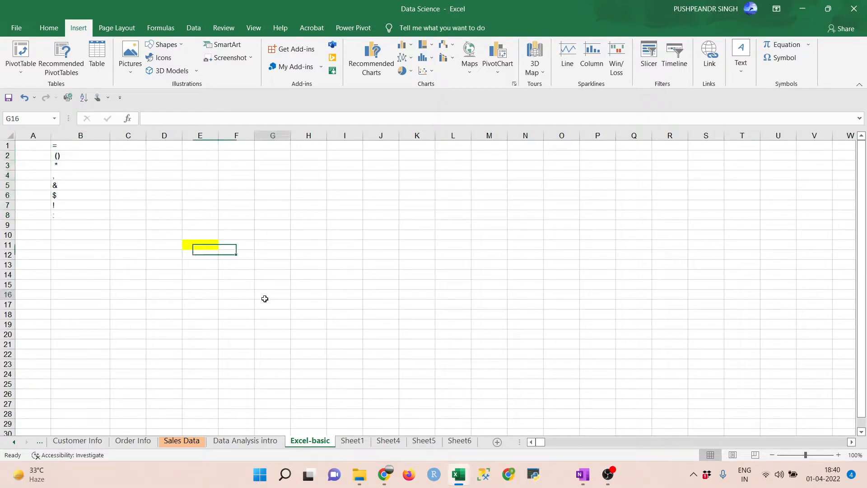
left_click(165, 145)
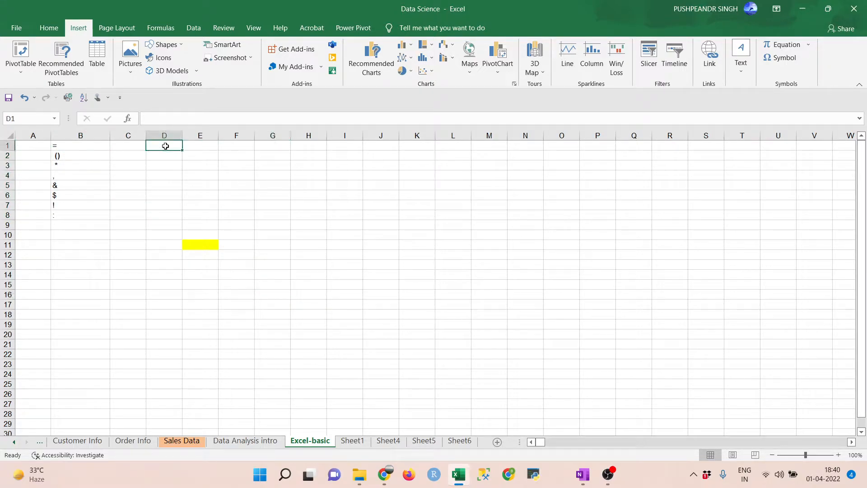
left_click(199, 204)
left_click(149, 145)
Step: Switch to Chrome and examine the current teams table in the Indian Premier League Wikipedia article
left_click(384, 474)
left_click(67, 9)
left_click(204, 9)
scroll(258, 153, "up", 5)
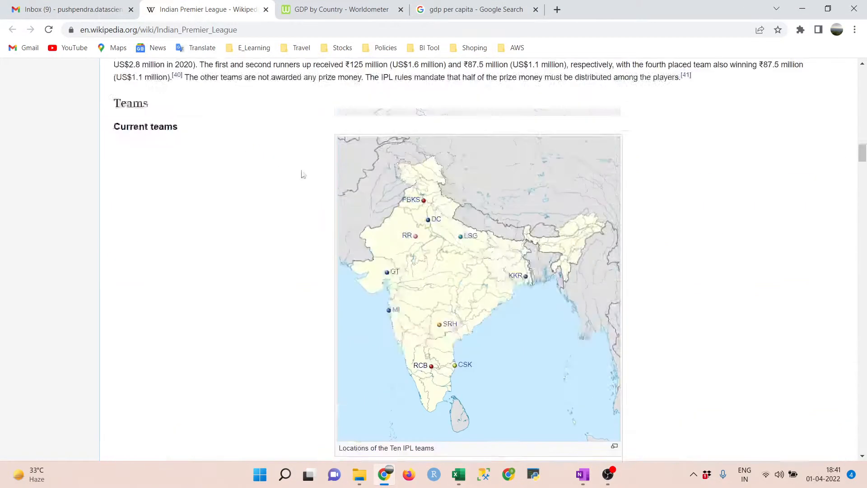
left_click_drag(863, 156, 855, 73)
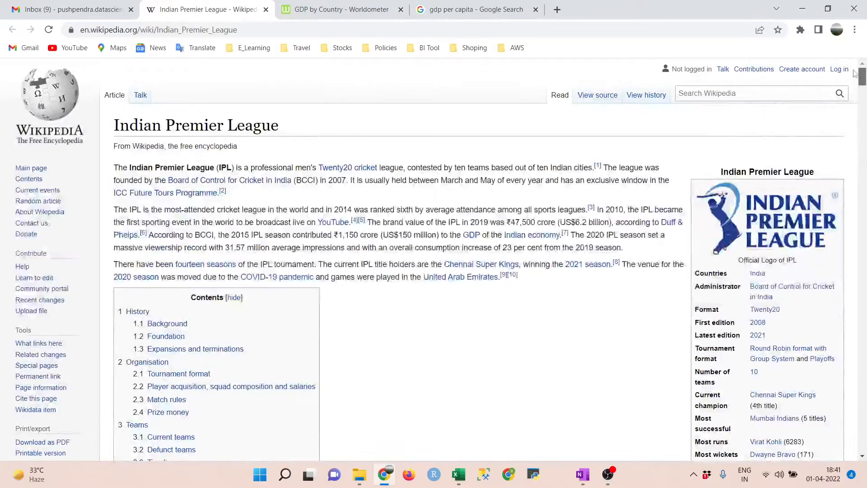
scroll(482, 208, "down", 3)
scroll(482, 209, "down", 15)
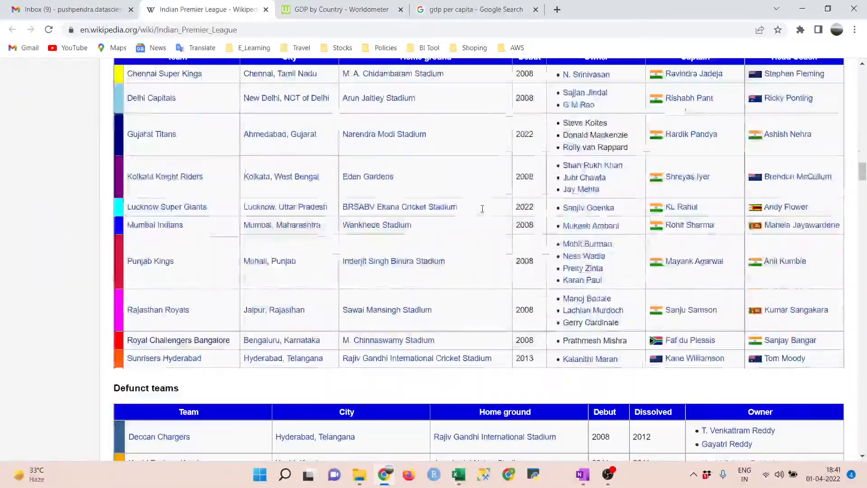
scroll(482, 209, "up", 9)
scroll(482, 207, "down", 8)
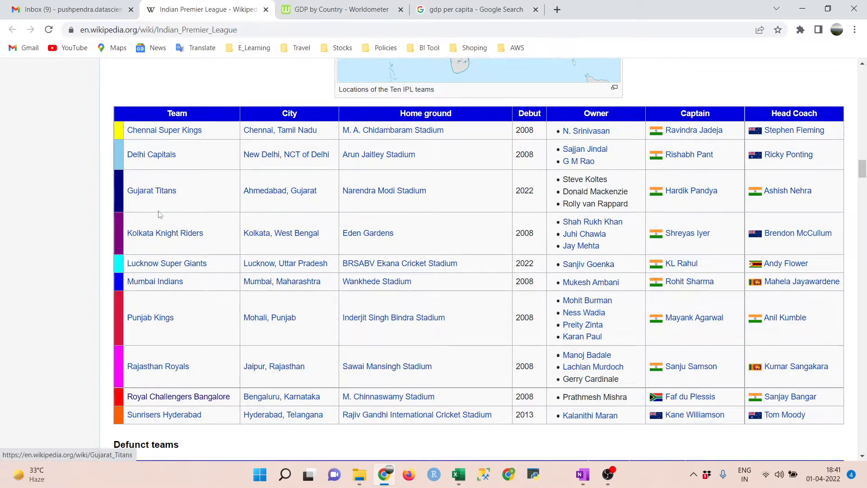
Step: Examine the table of IPL performance by title further down the article and return to the article's beginning
scroll(167, 253, "down", 5)
scroll(168, 261, "down", 15)
scroll(156, 255, "up", 4)
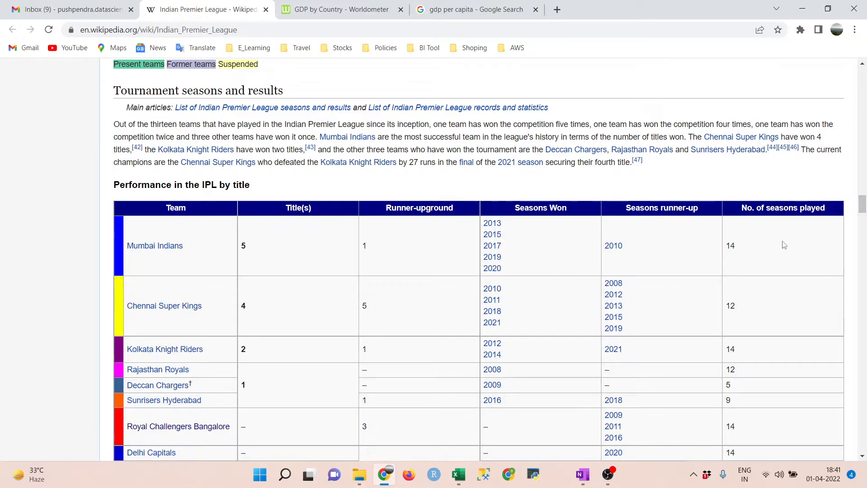
scroll(788, 246, "down", 3)
scroll(788, 245, "down", 1)
scroll(309, 287, "up", 10)
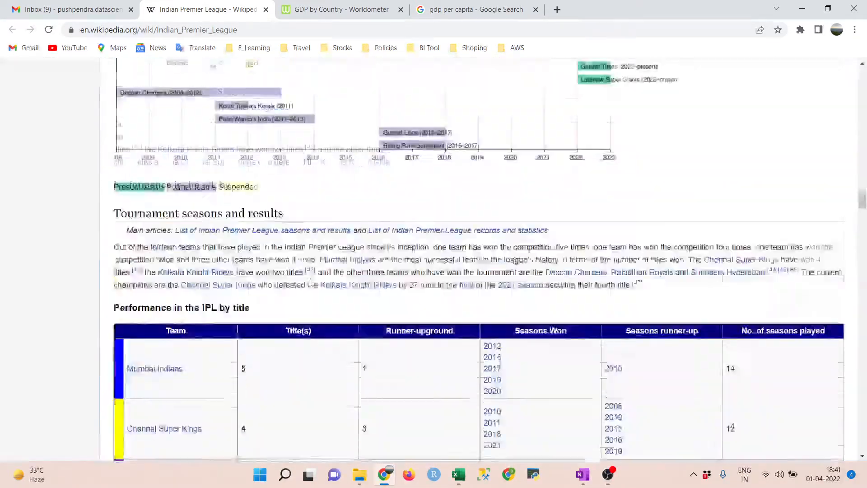
scroll(311, 283, "up", 20)
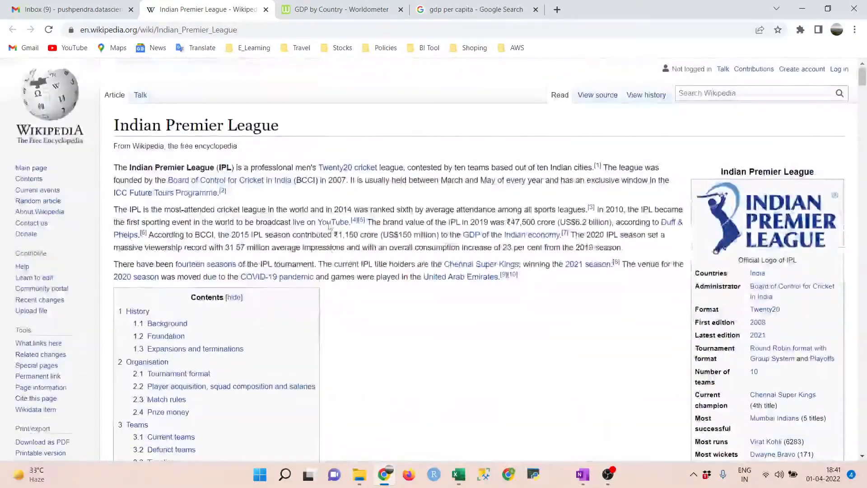
Step: Select the Indian Premier League page's web address and switch back to Excel, making E4 the active cell
left_click(195, 30)
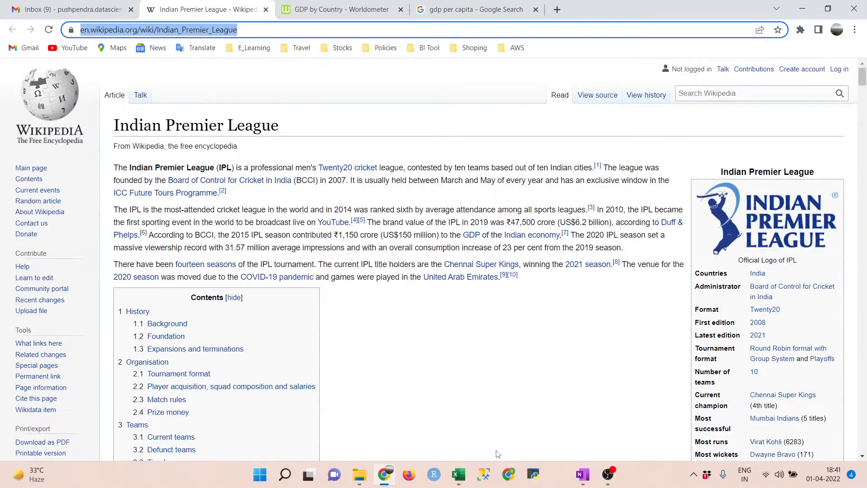
left_click(465, 476)
left_click(188, 178)
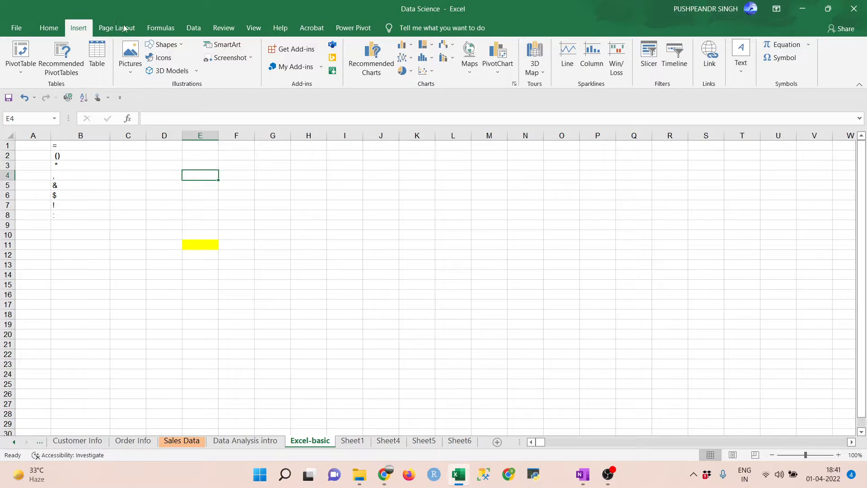
left_click(156, 28)
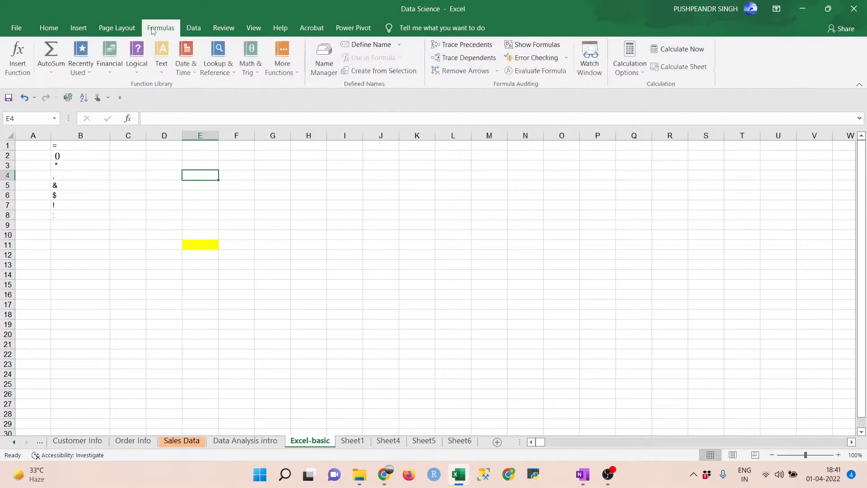
left_click(120, 28)
left_click(78, 28)
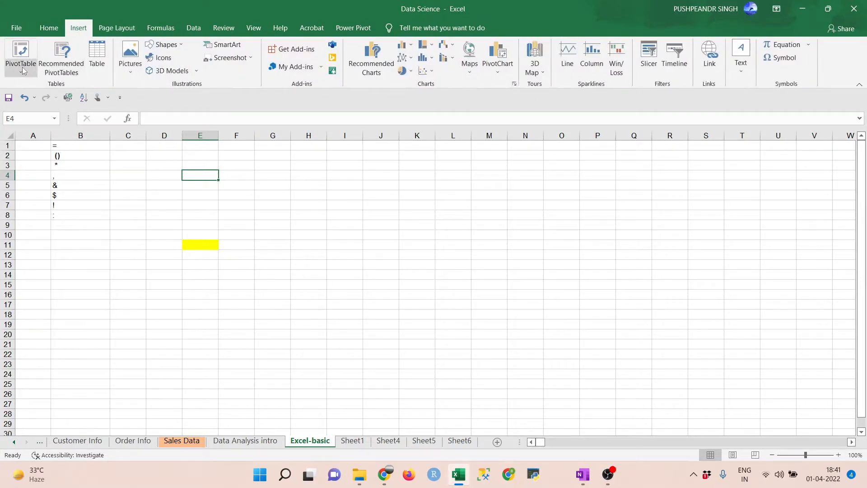
left_click(41, 31)
Step: Start a new data import with the From Web option under other data sources
left_click(194, 28)
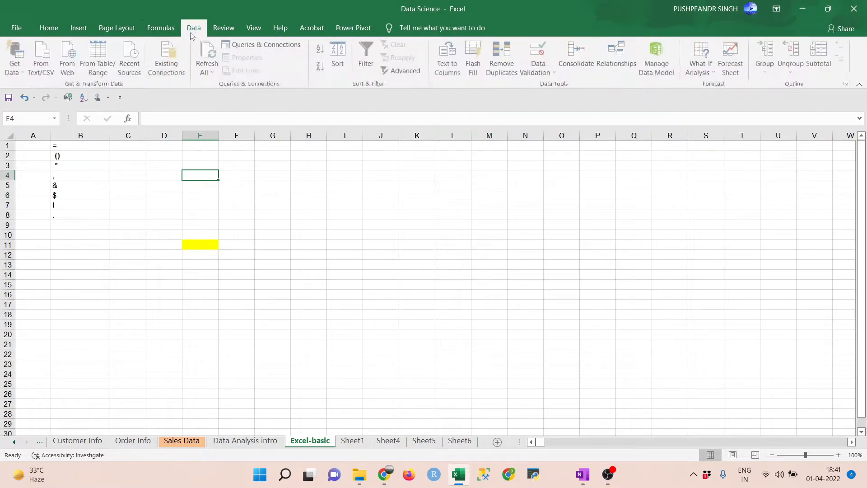
left_click(16, 70)
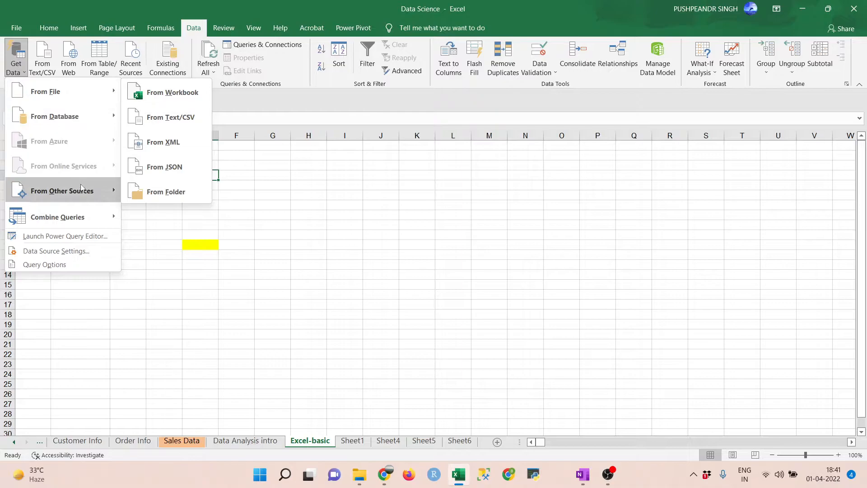
mouse_move(84, 190)
mouse_move(70, 88)
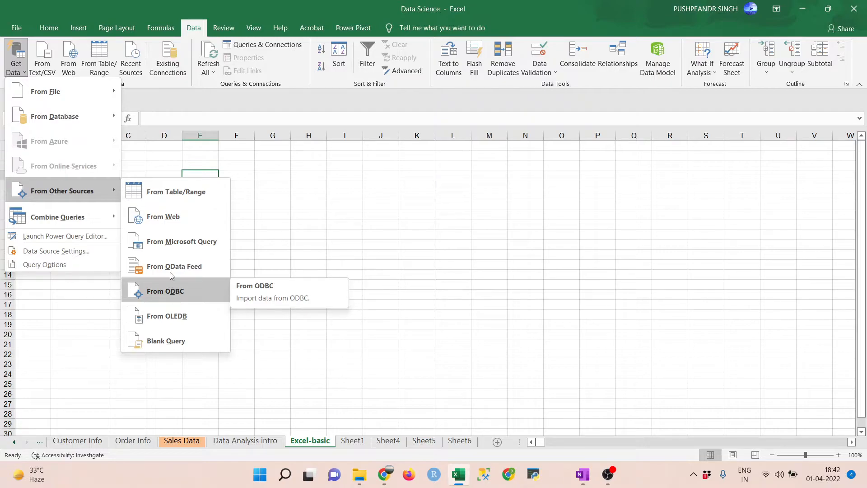
left_click(156, 217)
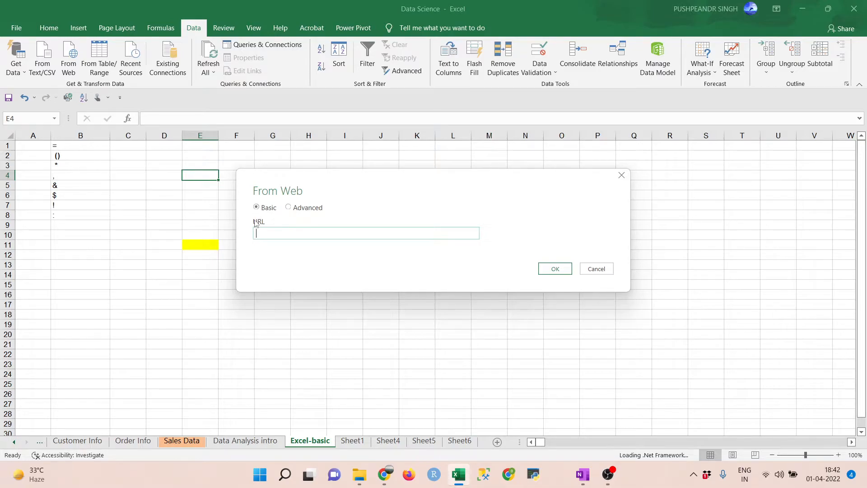
left_click(384, 474)
left_click(248, 30)
key("ctrl+c")
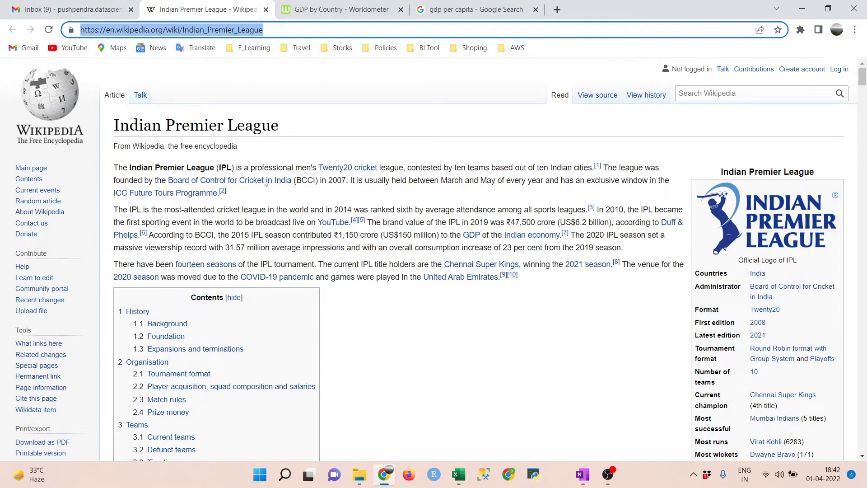
left_click(457, 474)
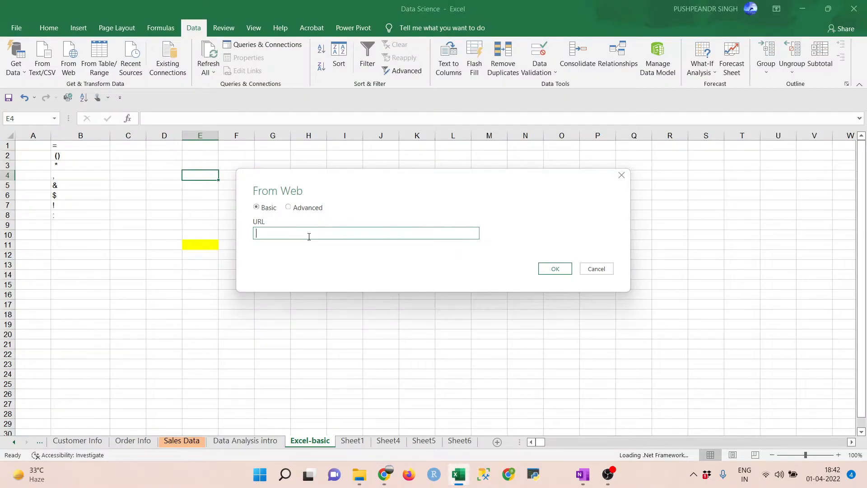
key("ctrl+v")
left_click(558, 272)
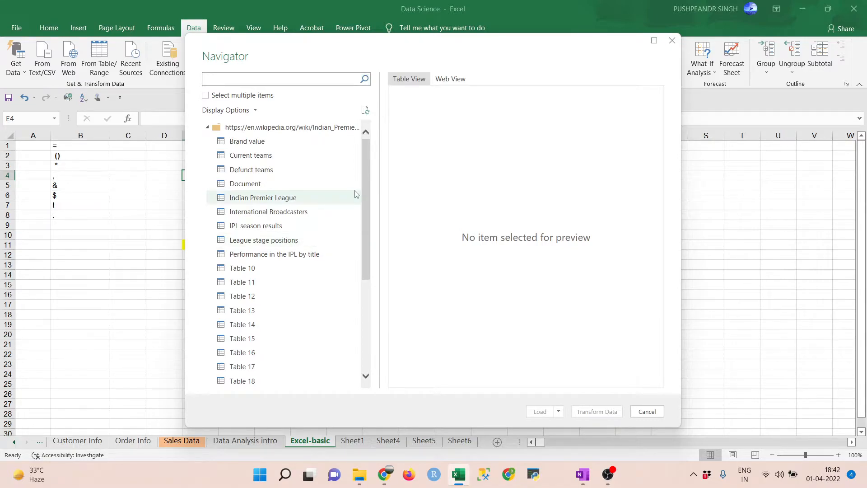
Step: Preview the Brand value, Current teams and Defunct teams tables in the maximized Navigator
mouse_move(364, 195)
left_mouse_down()
mouse_move(388, 329)
mouse_move(368, 192)
left_mouse_up()
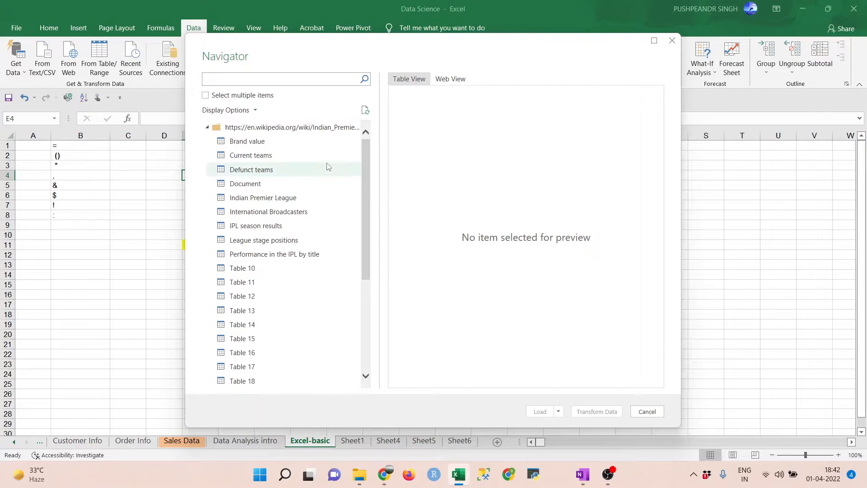
left_click(280, 143)
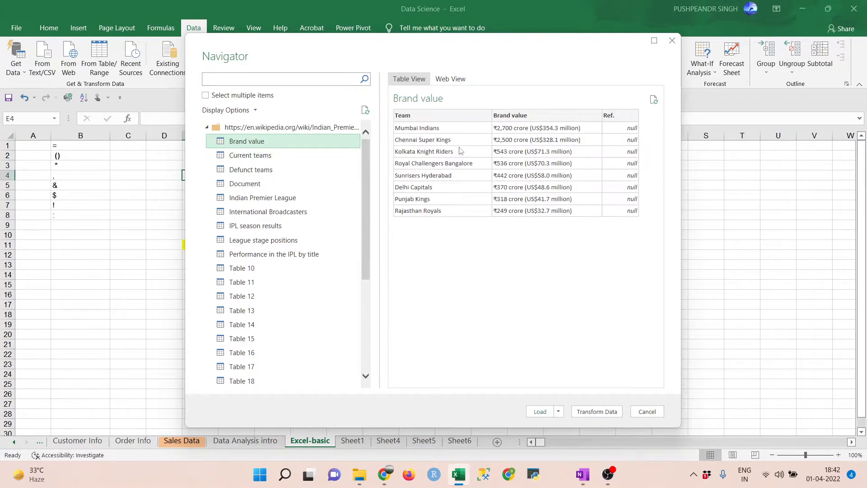
left_click(654, 42)
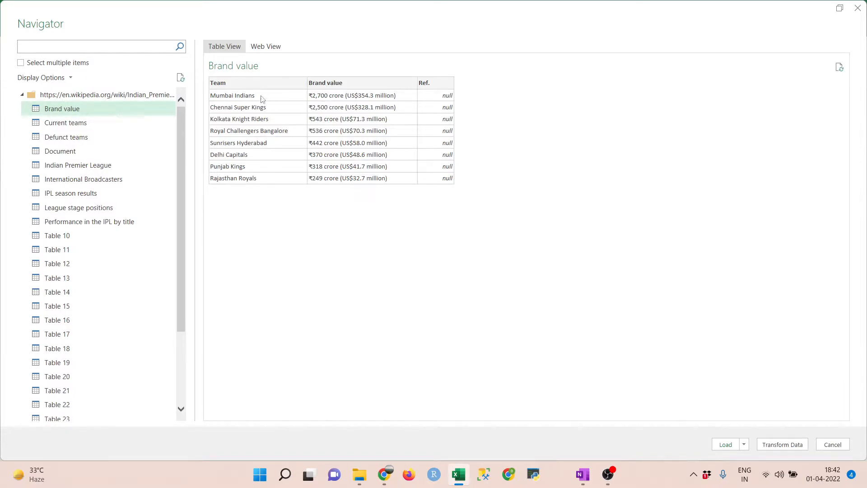
left_click(72, 121)
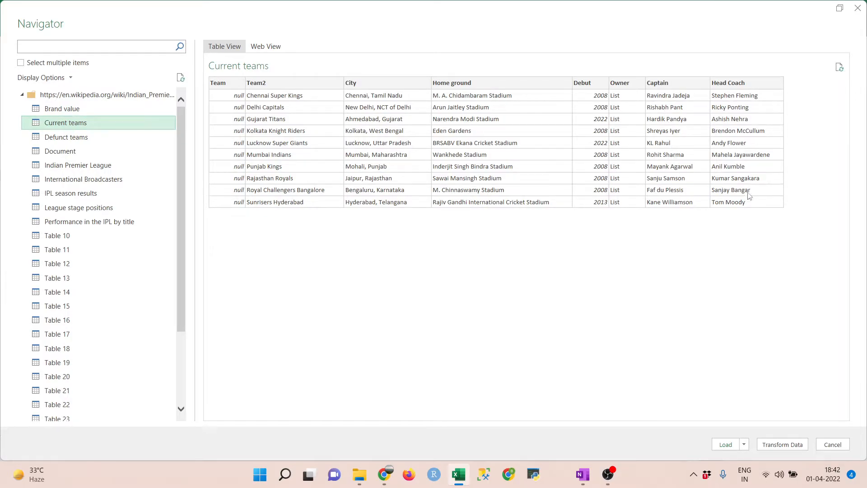
left_click(93, 137)
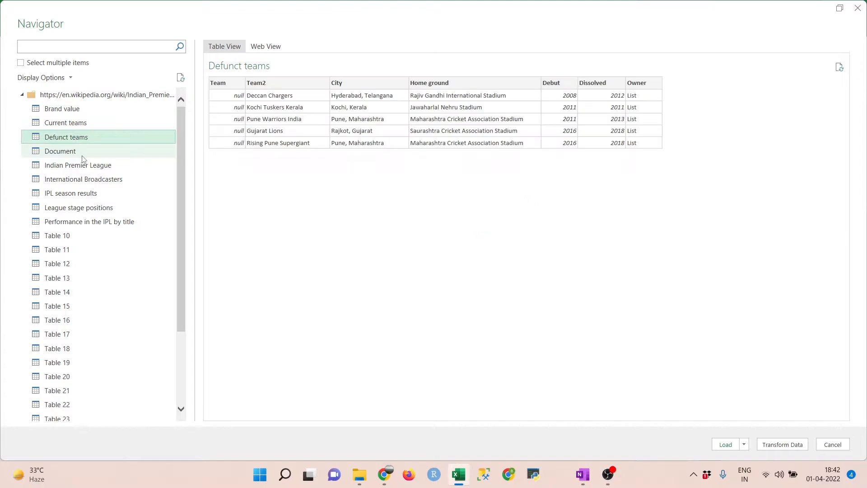
Step: Preview the Document, Indian Premier League, International Broadcasters and IPL season results tables
left_click(82, 155)
left_click(81, 166)
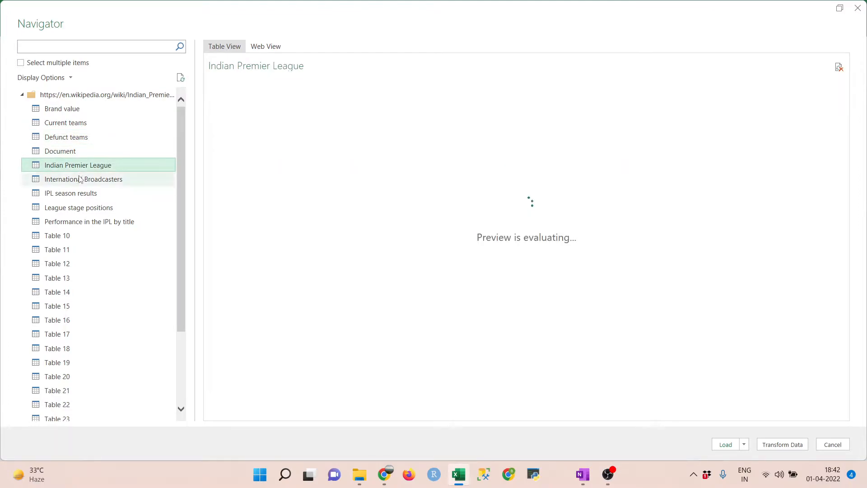
left_click(79, 180)
left_click(76, 198)
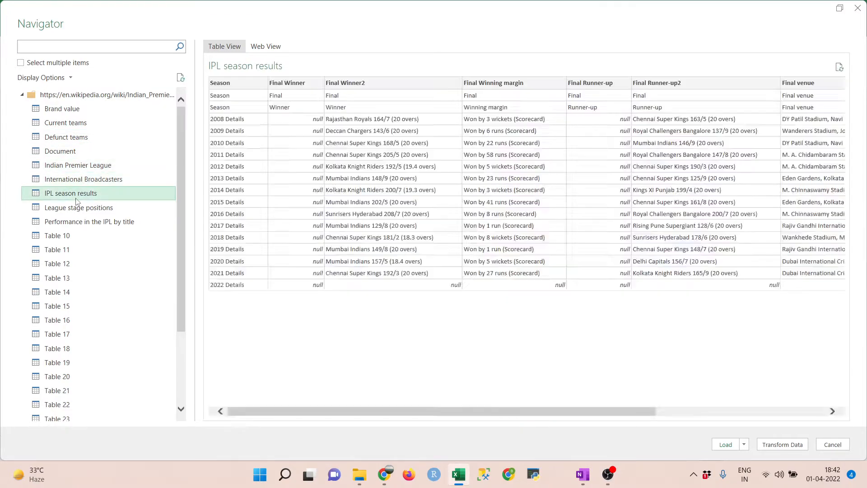
Step: Preview Table 27, Table 28 and the Teams' performances table from the end of the table list
scroll(77, 202, "down", 3)
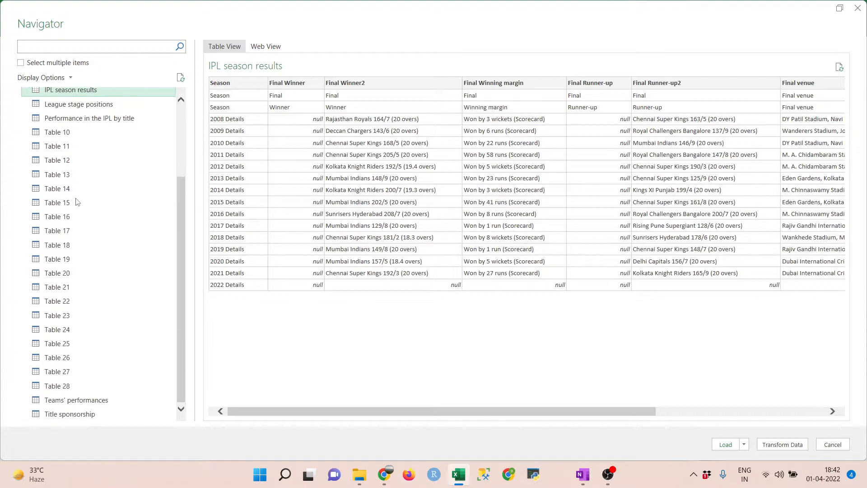
left_click(75, 373)
left_click(75, 387)
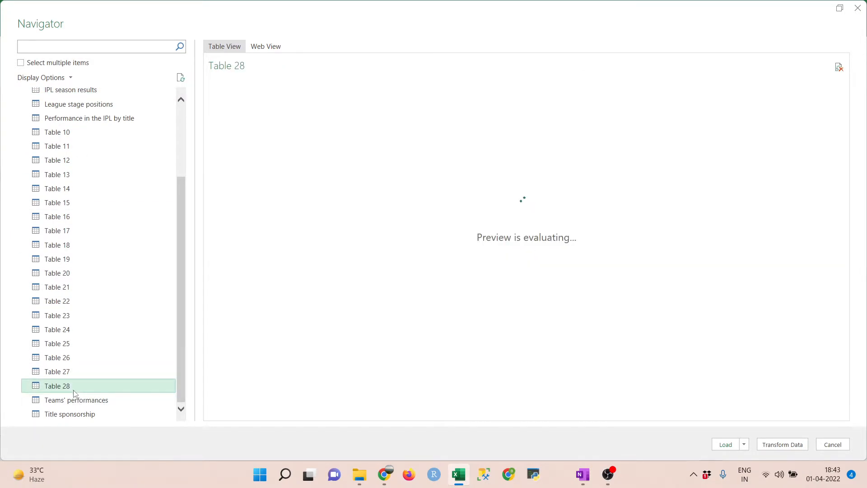
left_click(78, 403)
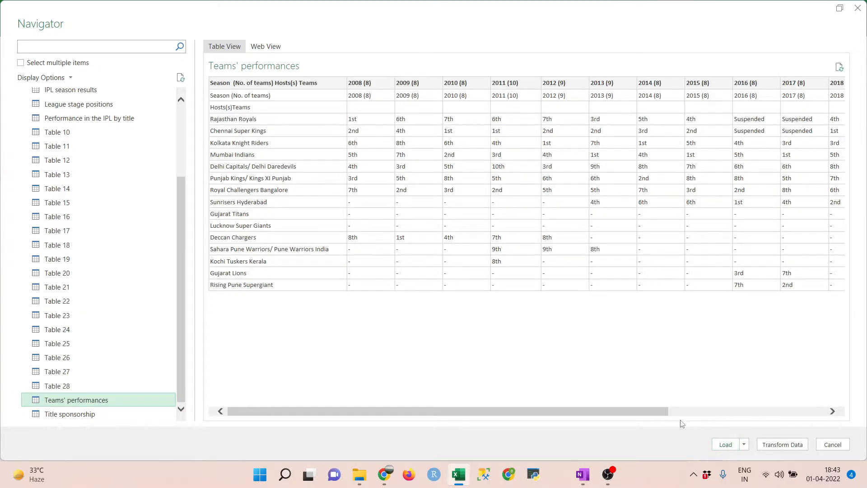
Step: Load the Teams' performances table into a new worksheet and close the Queries & Connections pane
left_click_drag(666, 412, 492, 428)
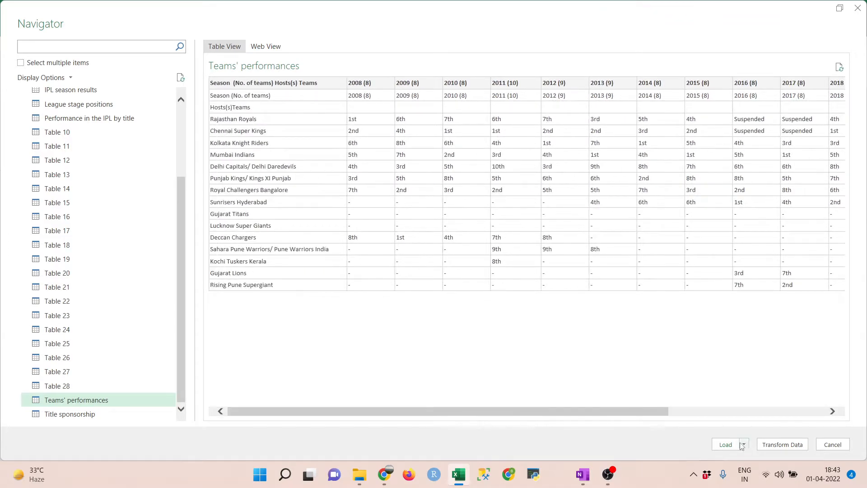
left_click(737, 445)
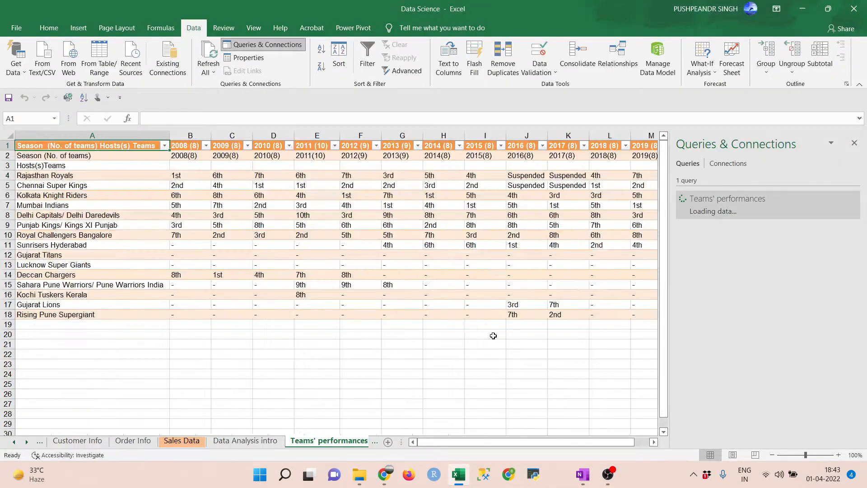
left_click(853, 142)
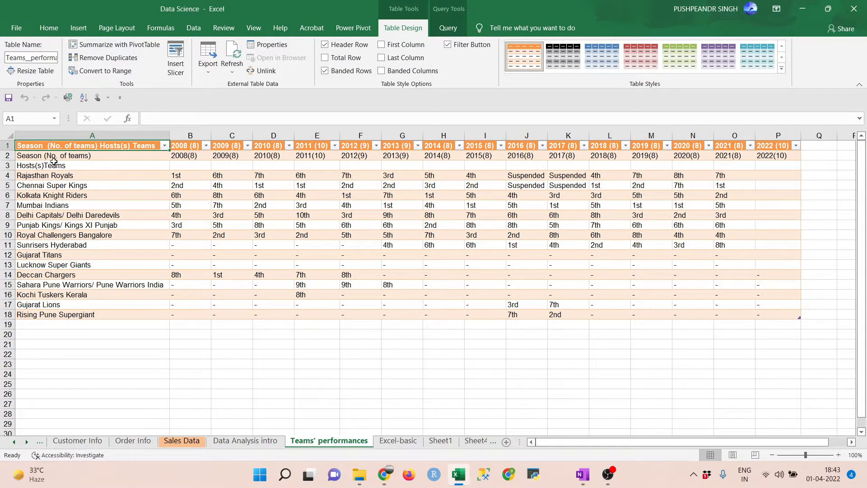
Step: Examine the team rankings for the 2008, 2009 and 2010 seasons and compare the imported table with its Wikipedia source in Chrome
left_click_drag(183, 154, 183, 169)
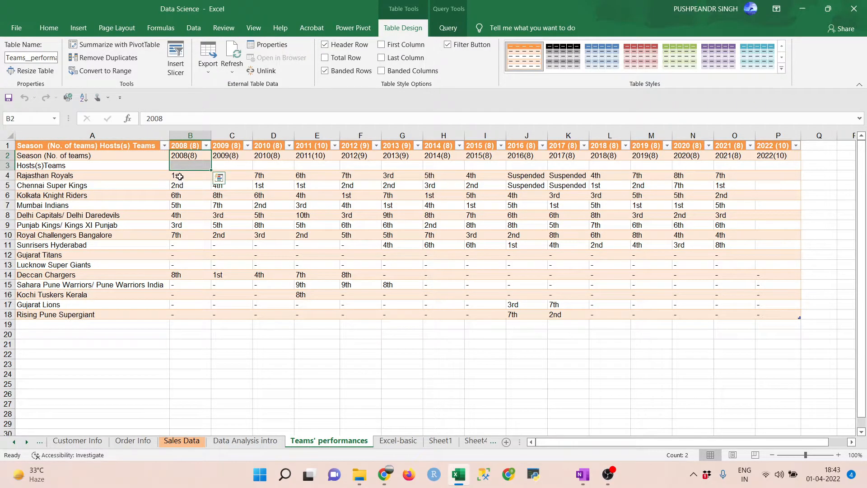
left_click(179, 175)
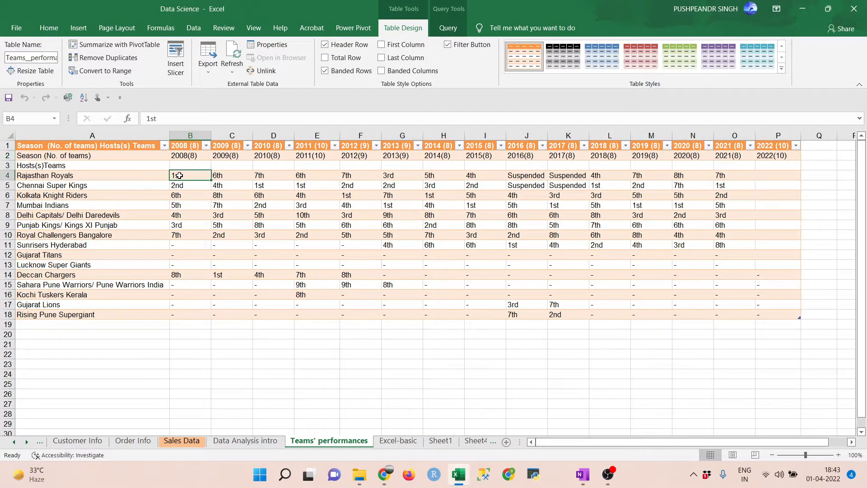
left_click(230, 145)
left_click(48, 277)
left_click(226, 277)
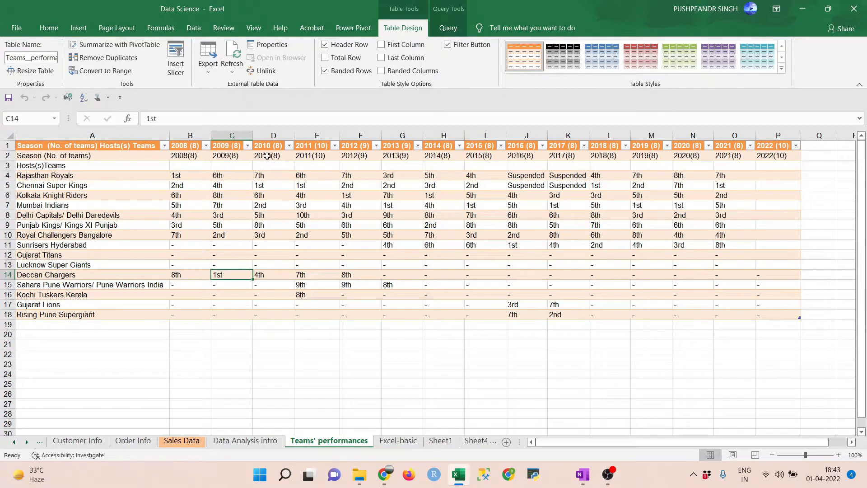
left_click(271, 142)
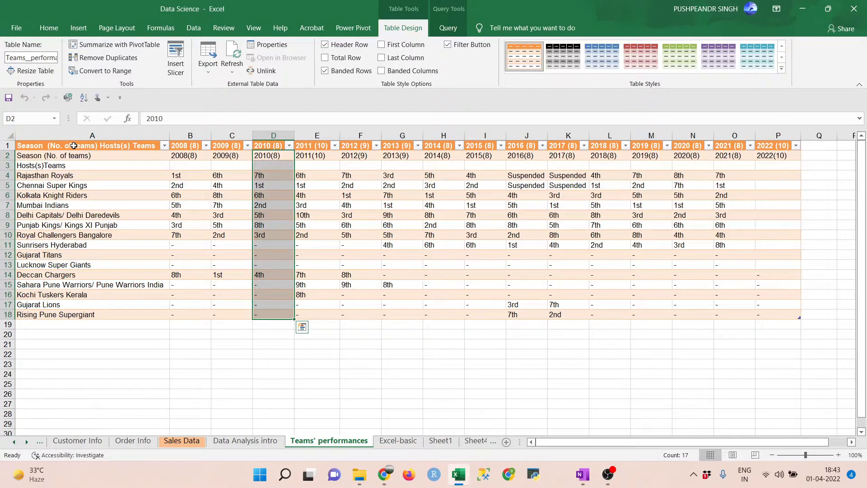
left_click(382, 474)
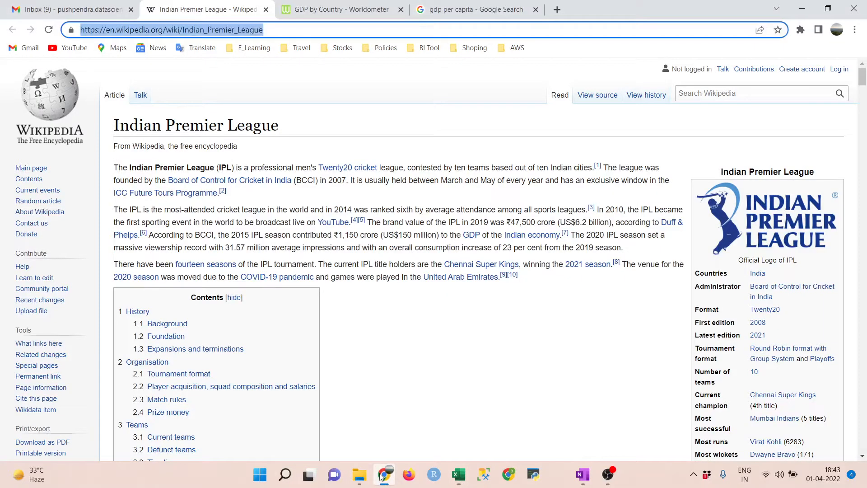
left_click(382, 474)
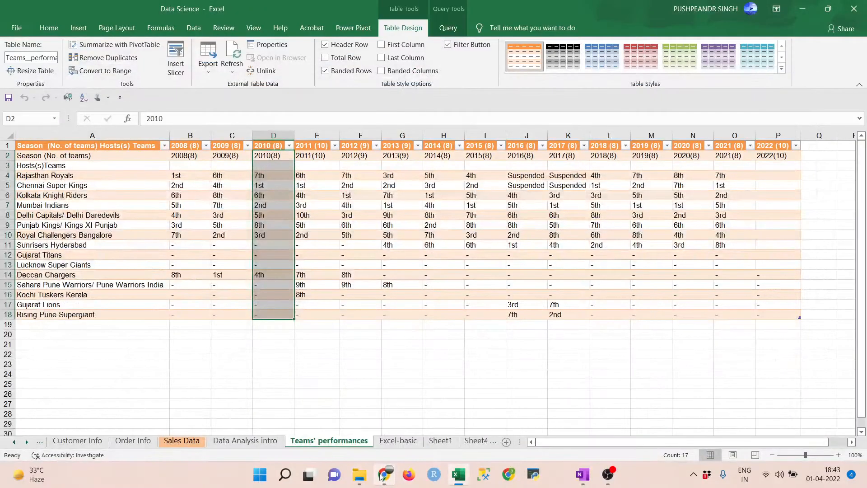
left_click_drag(84, 145, 780, 319)
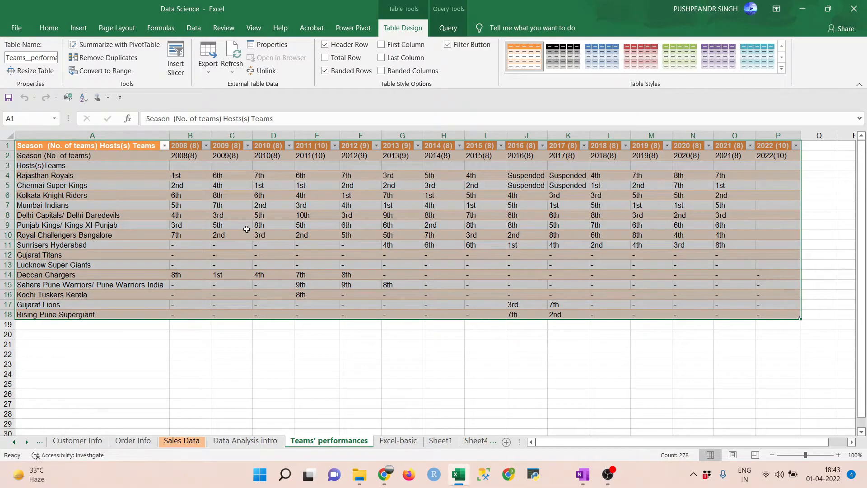
Step: Delete the empty Hosts(s)Teams row, row 3, from the Teams' performances sheet
right_click(9, 165)
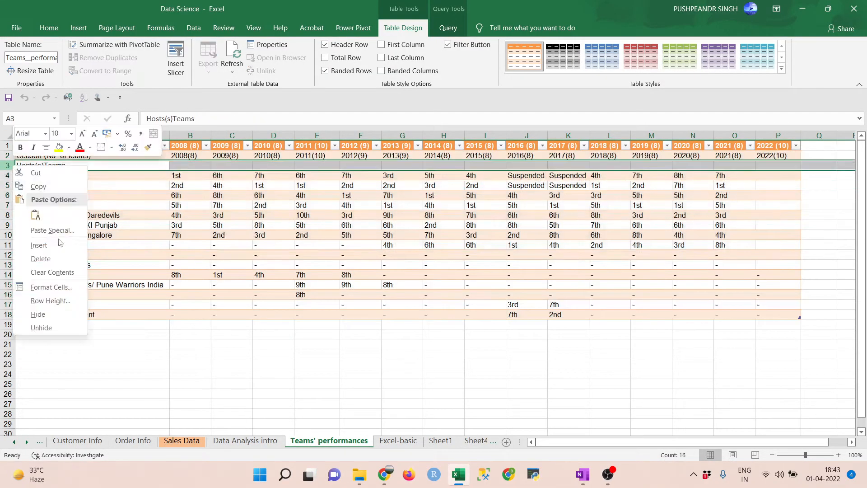
left_click(27, 257)
left_click(398, 323)
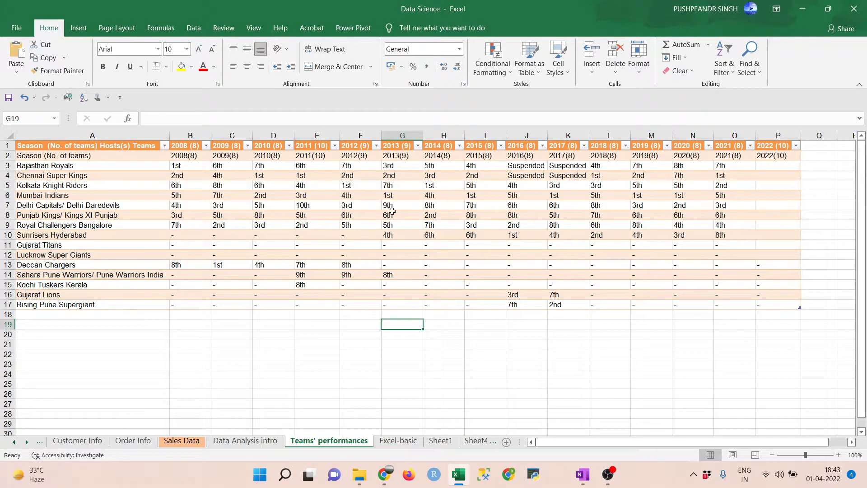
Step: Examine the 2022 and 2021 season columns and the Chennai Super Kings and Kolkata Knight Riders rows
left_click(784, 156)
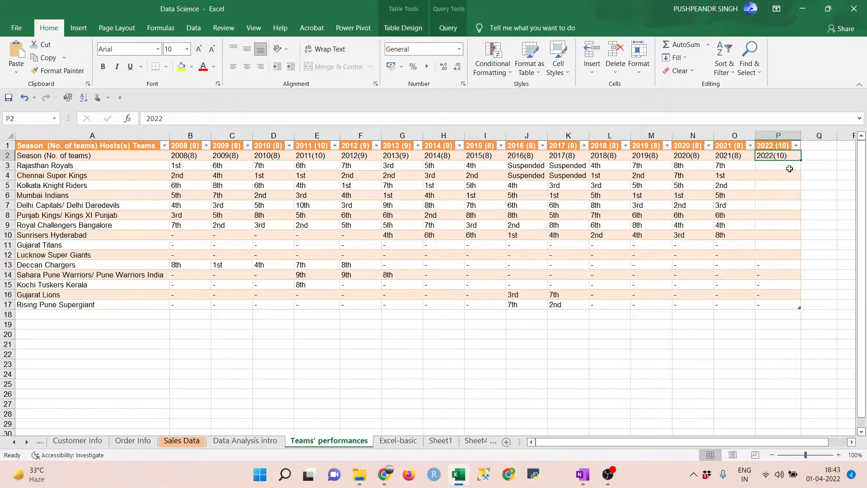
left_click_drag(774, 156, 784, 302)
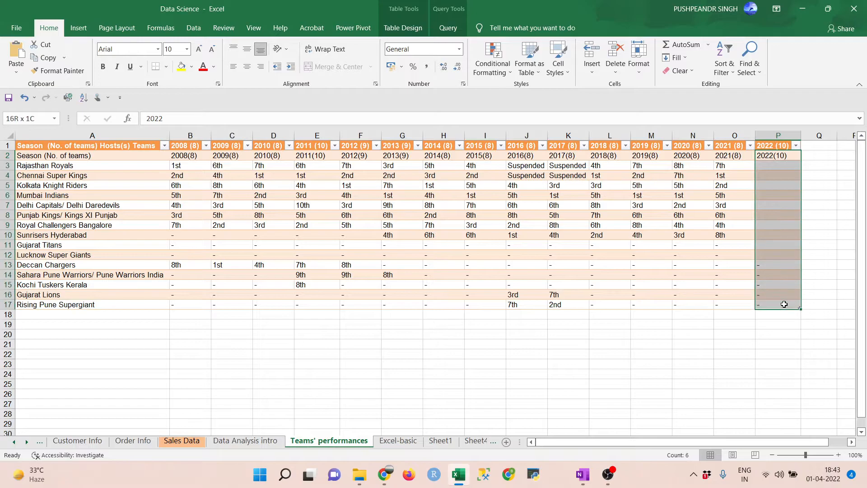
left_click_drag(734, 156, 753, 305)
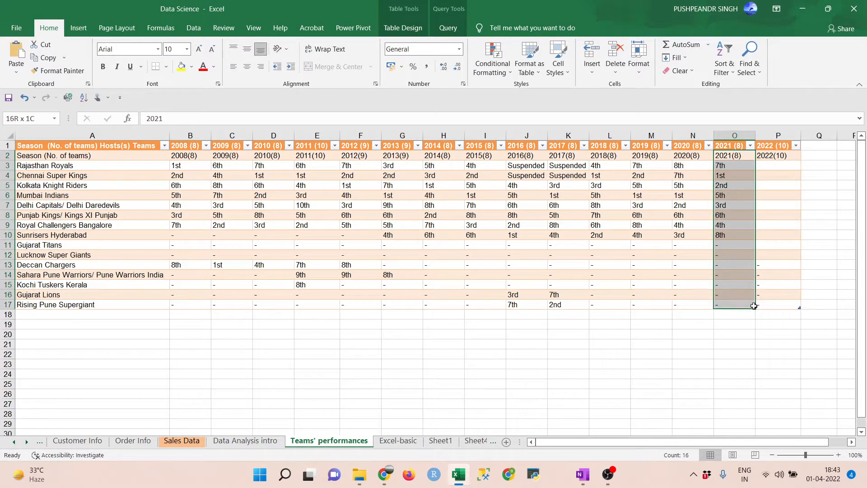
left_click(726, 174)
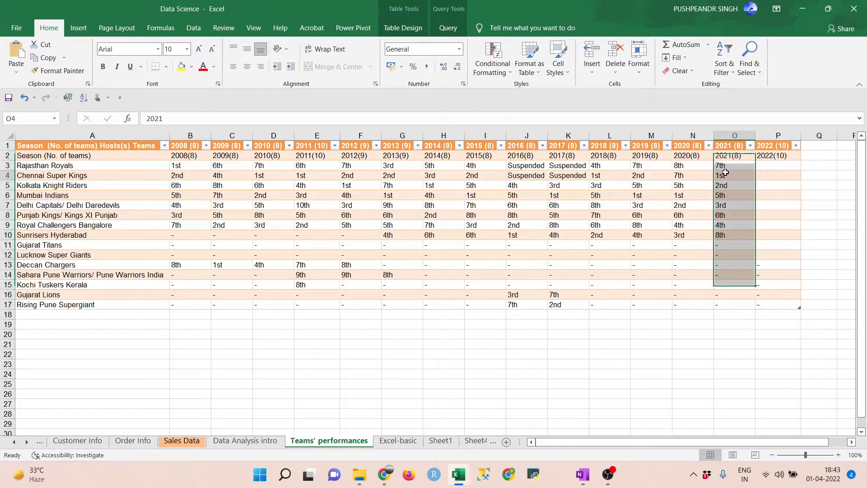
left_click(8, 175)
left_click(730, 175)
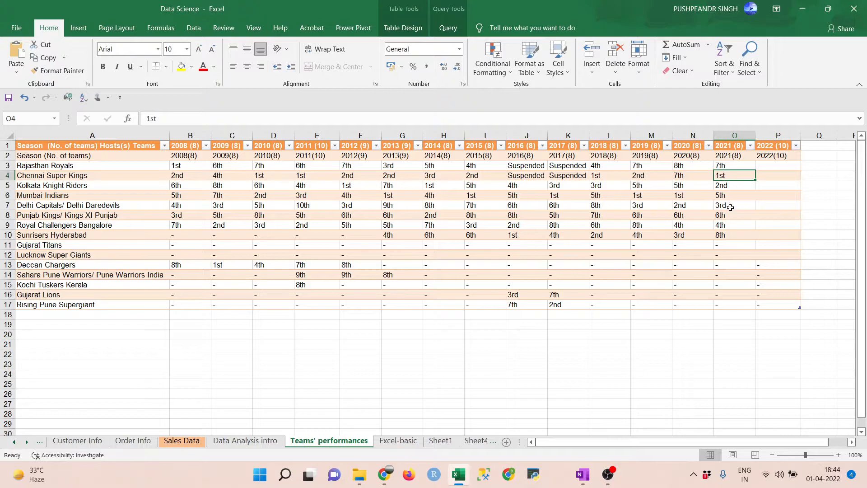
left_click(724, 184)
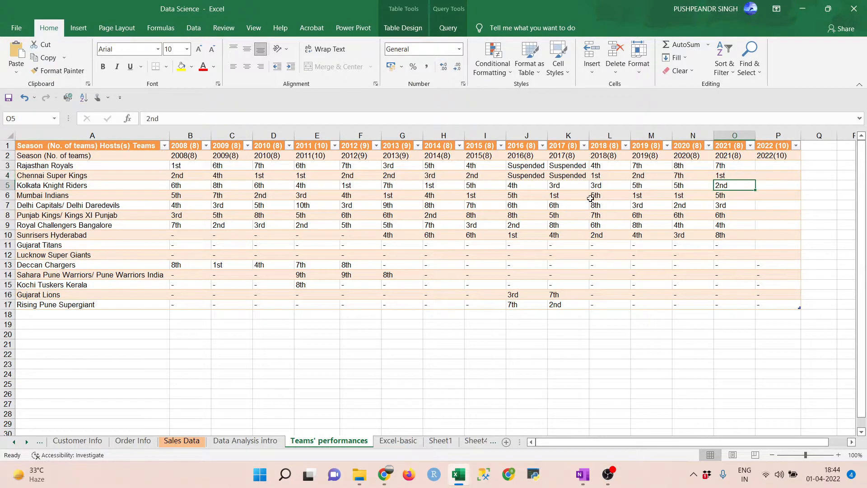
left_click(7, 186)
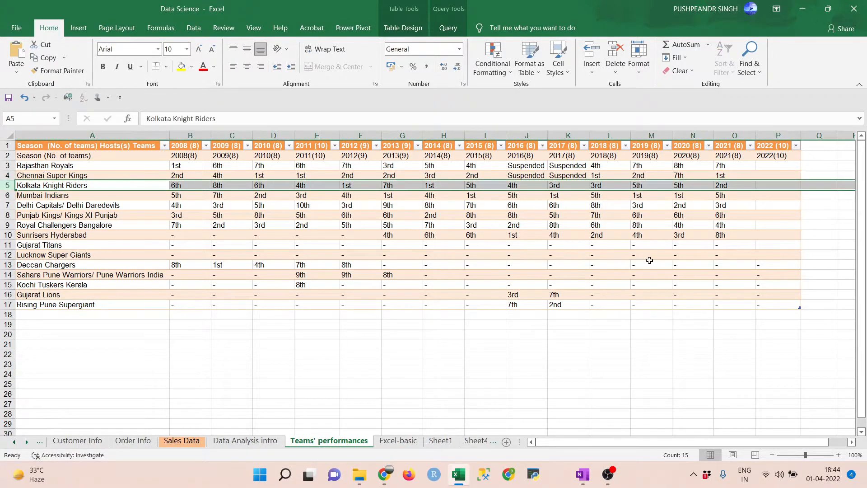
left_click_drag(75, 150, 774, 296)
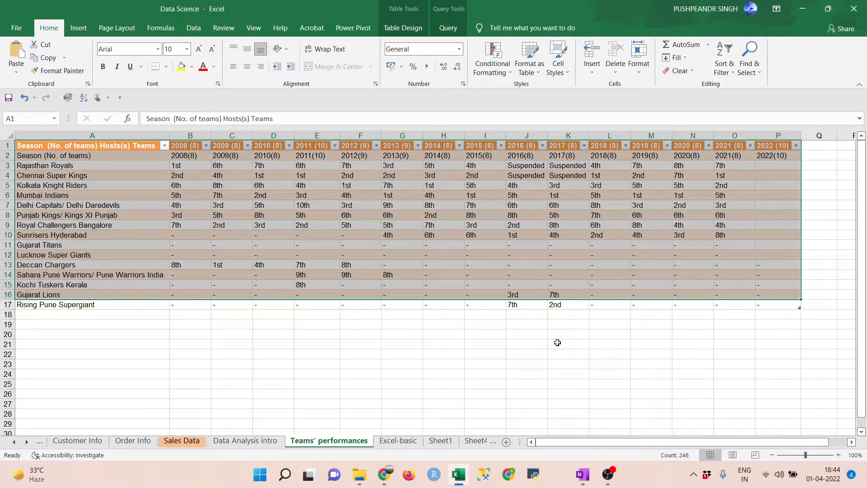
left_click(346, 343)
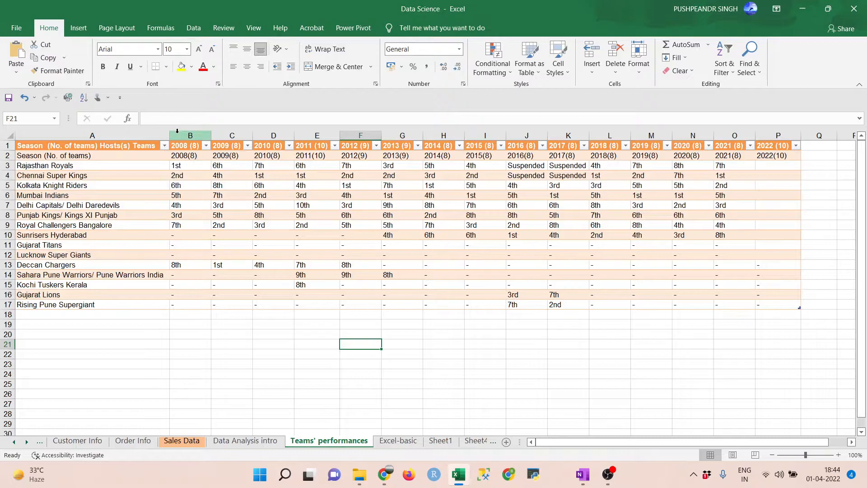
Step: Go to Sheet1 and look through the Get Data options for importing from other sources
left_click(384, 440)
left_click(442, 441)
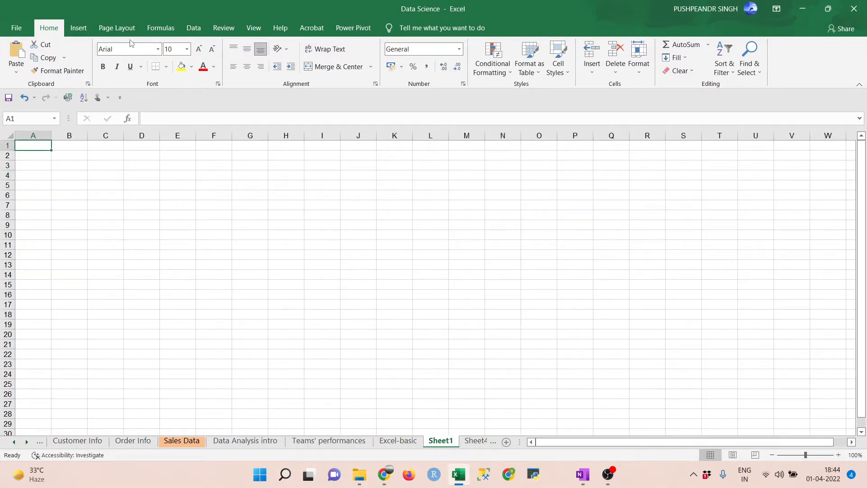
left_click(17, 73)
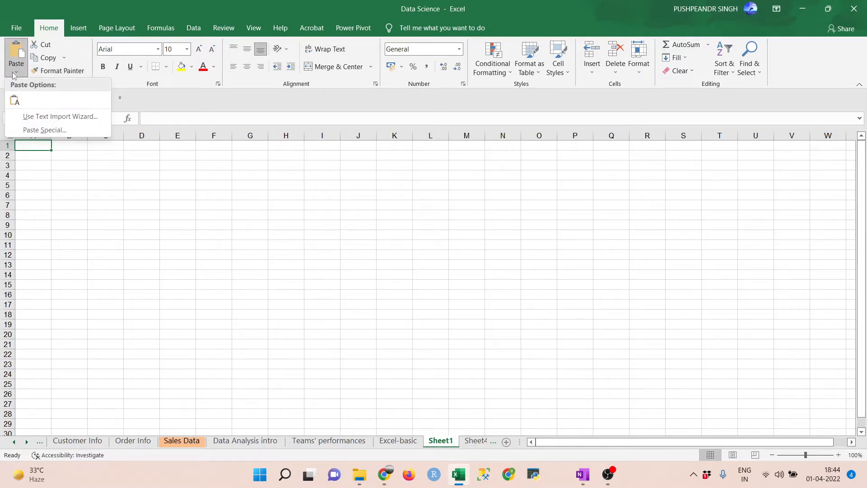
left_click(195, 30)
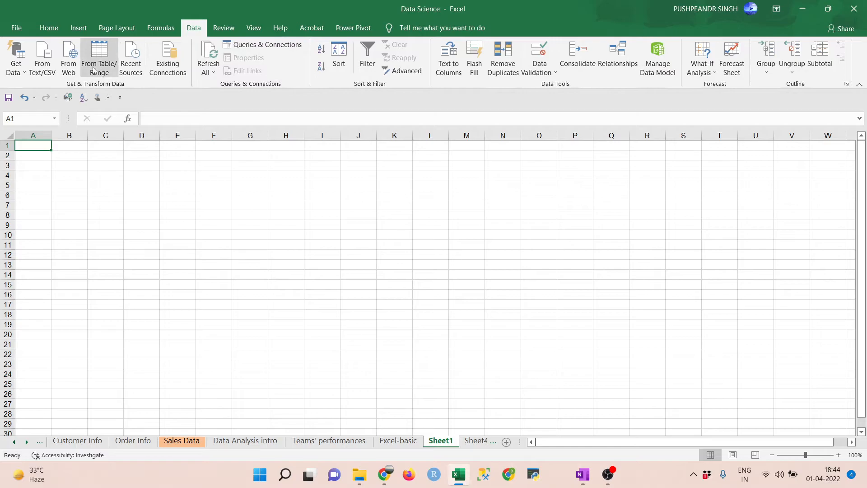
left_click(19, 74)
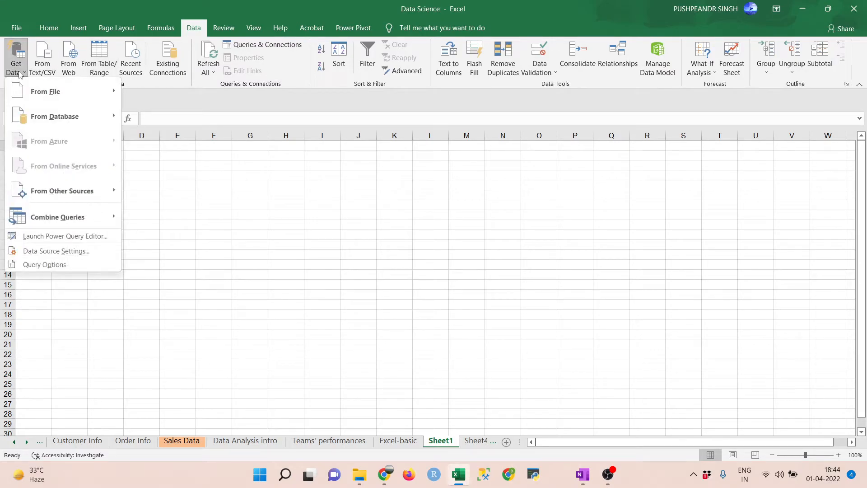
mouse_move(55, 185)
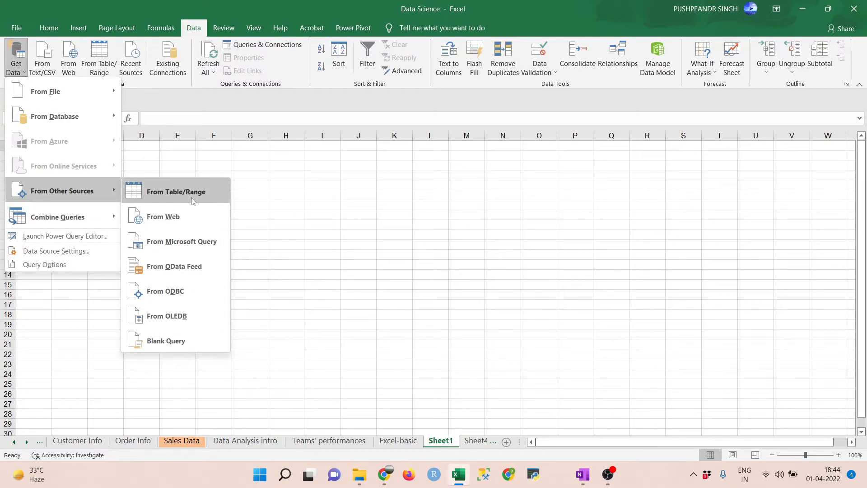
Step: Switch to Chrome's Worldometer GDP by Country page and examine the United States' GDP, growth and share of world GDP
left_click(384, 475)
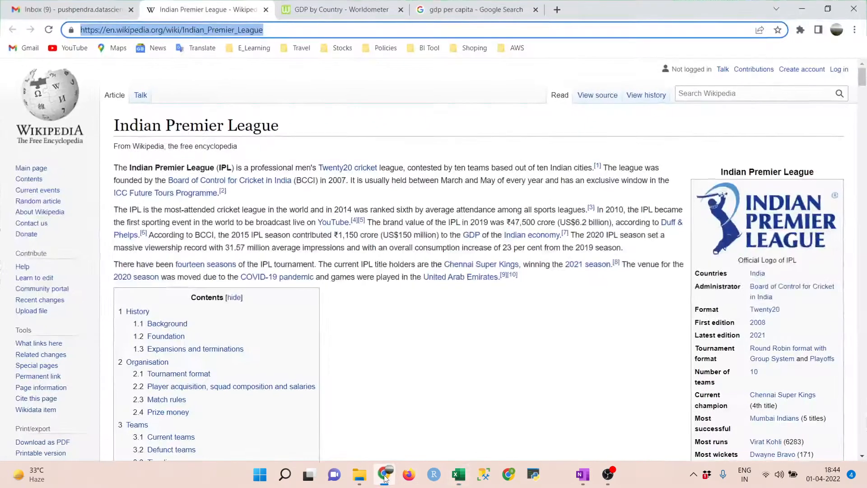
left_click(357, 9)
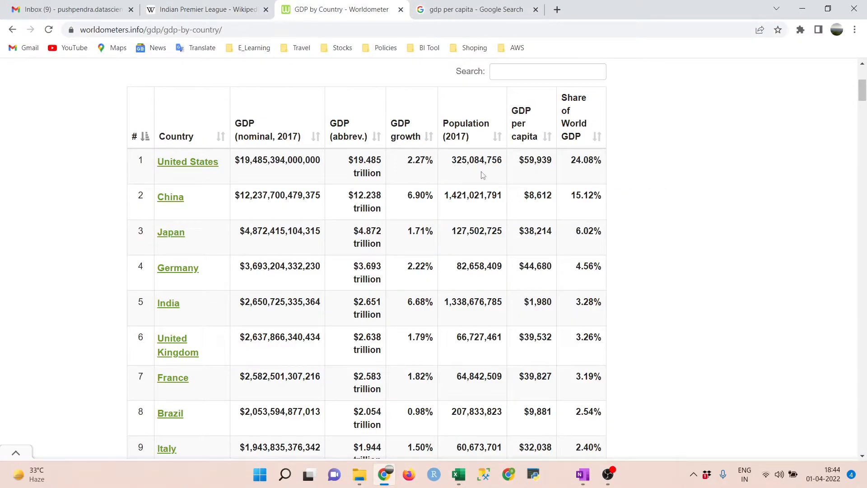
scroll(483, 176, "up", 5)
scroll(284, 215, "down", 4)
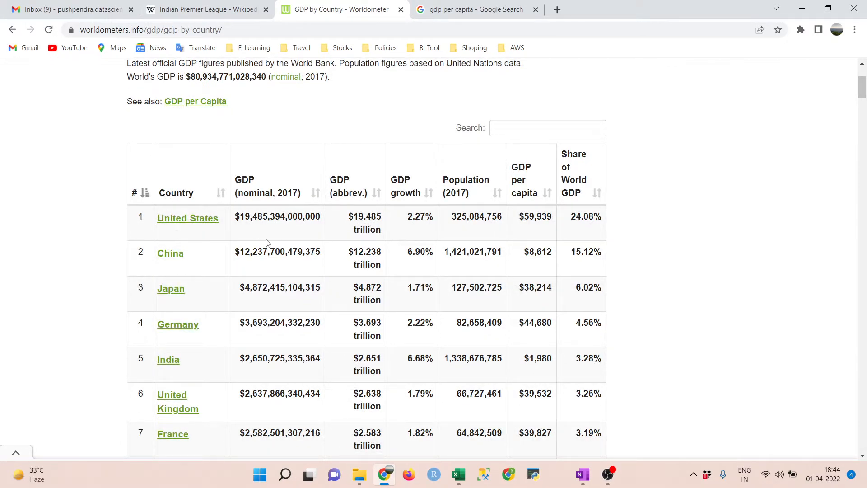
left_click_drag(352, 219, 386, 224)
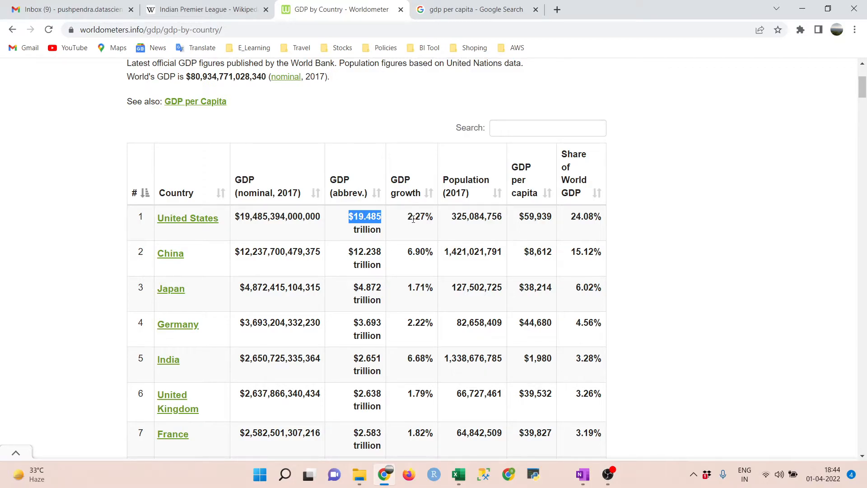
left_click_drag(407, 218, 601, 219)
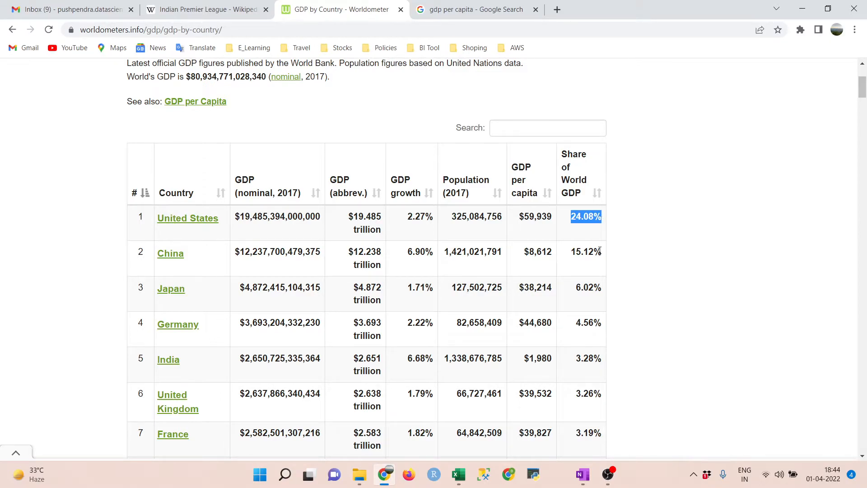
Step: Compare the share of world GDP for the United States, China, Japan, Germany and India, and examine India's abbreviated GDP
left_click(571, 233)
left_click_drag(570, 219, 604, 223)
left_click_drag(572, 253, 600, 255)
left_click_drag(575, 287, 604, 296)
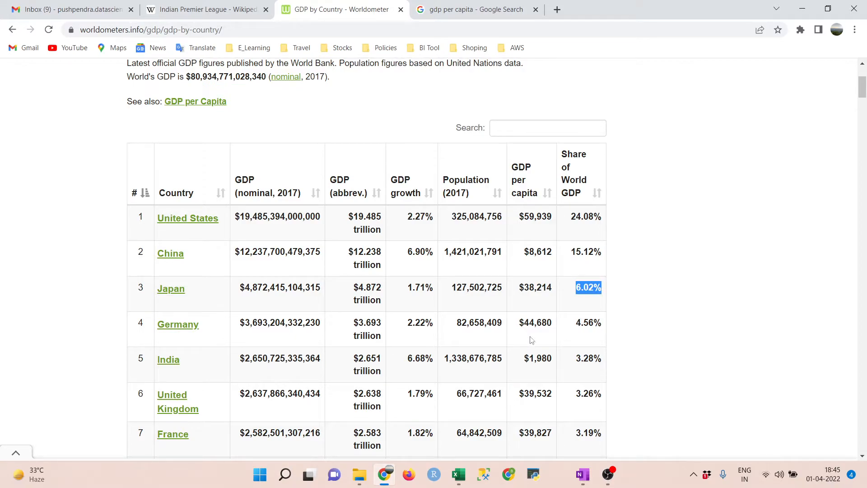
left_click_drag(576, 322, 602, 324)
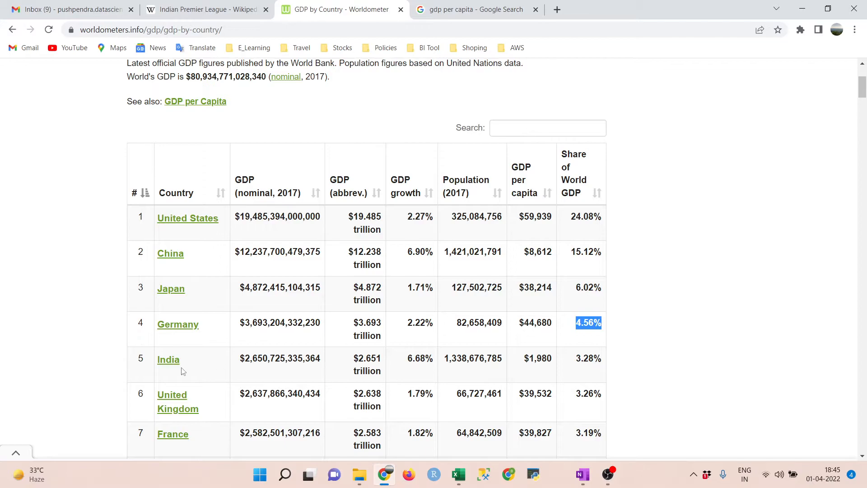
left_click_drag(576, 358, 601, 360)
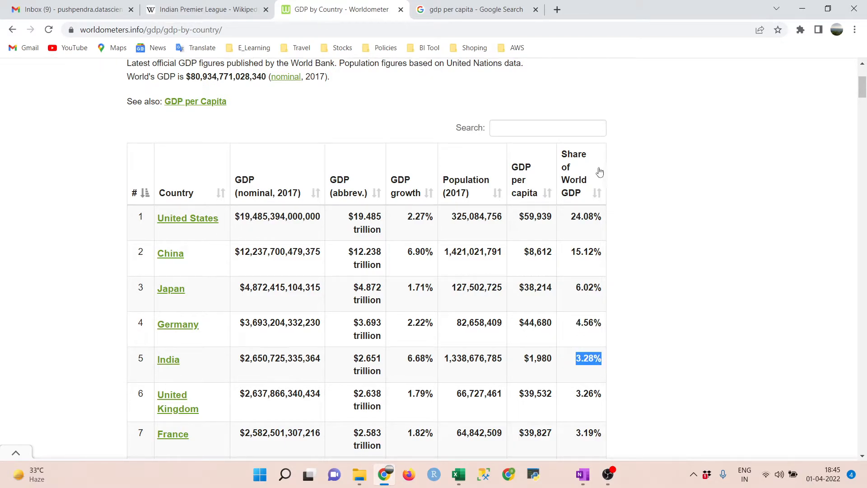
left_click(580, 362)
mouse_move(575, 358)
left_mouse_down()
mouse_move(604, 368)
mouse_move(574, 364)
left_mouse_up()
left_click_drag(353, 359, 384, 361)
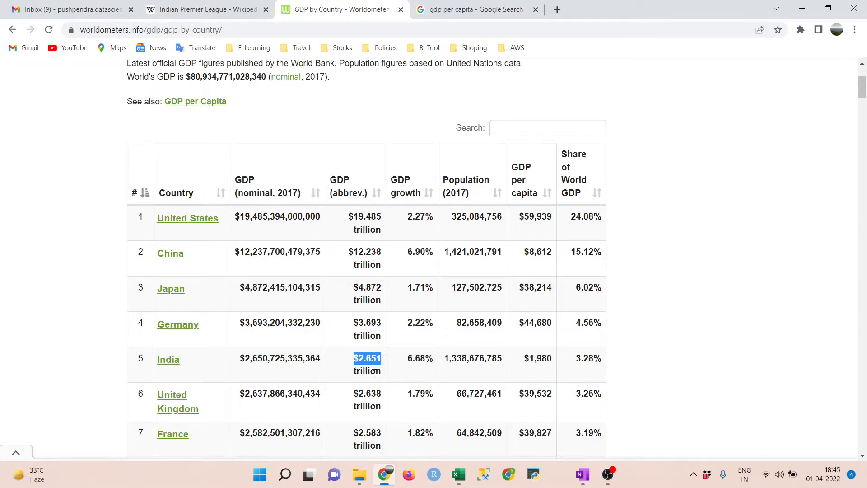
Step: Examine India's population and compare its GDP per capita with the United States' and Germany's
left_click_drag(444, 360, 500, 370)
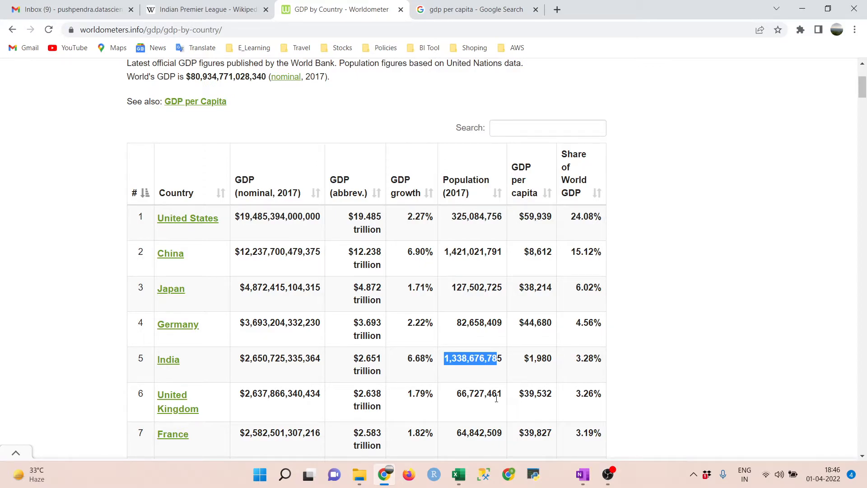
left_click_drag(444, 358, 497, 356)
left_click_drag(444, 359, 523, 360)
left_click(537, 367)
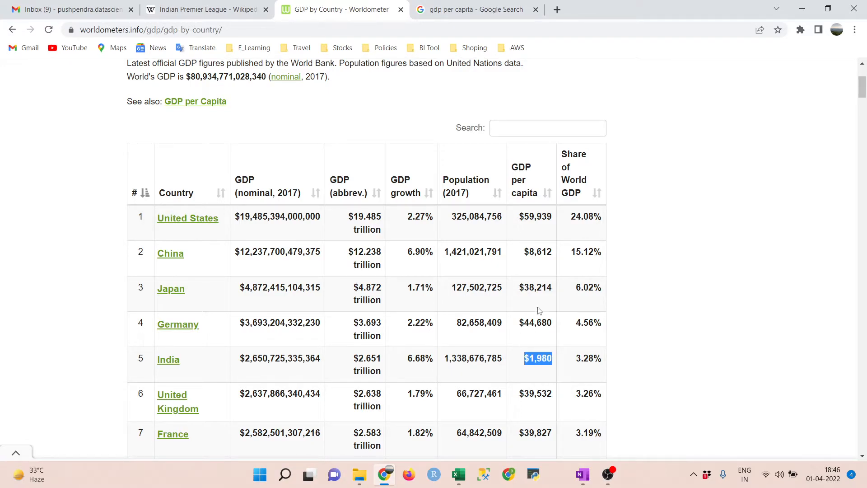
left_click_drag(524, 217, 559, 222)
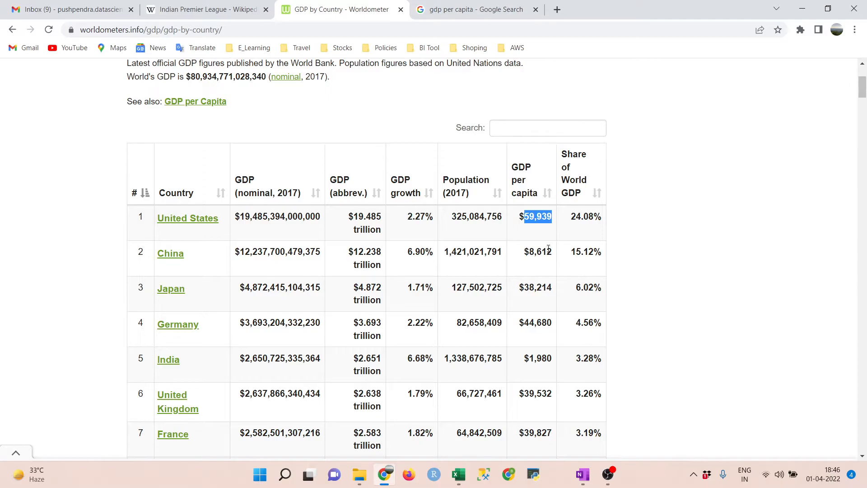
left_click_drag(524, 323, 554, 329)
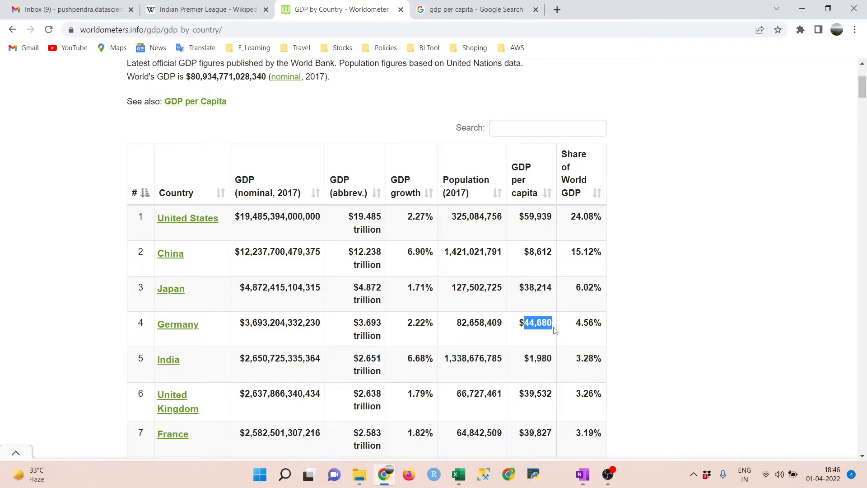
left_click_drag(527, 359, 554, 358)
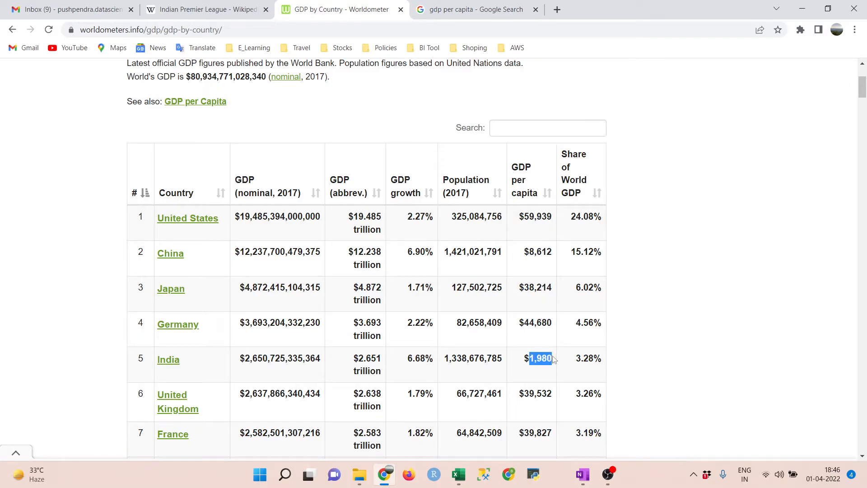
Step: Copy the web address of the GDP by Country page
scroll(547, 376, "down", 7)
scroll(547, 376, "up", 2)
scroll(546, 376, "up", 9)
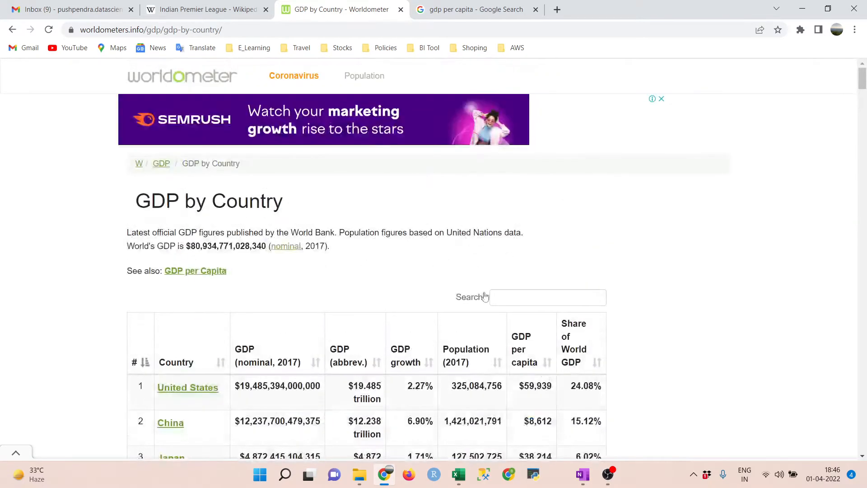
left_click(293, 32)
key("ctrl+c")
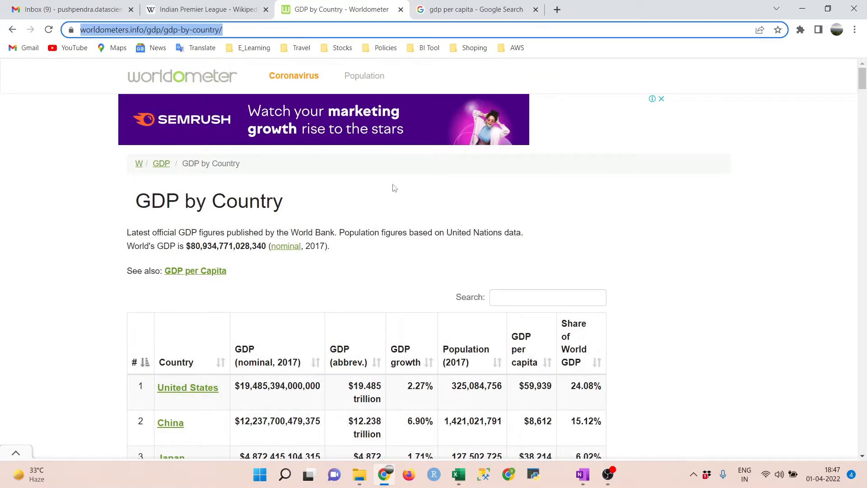
left_click(397, 234)
key("ctrl+v")
left_click(554, 270)
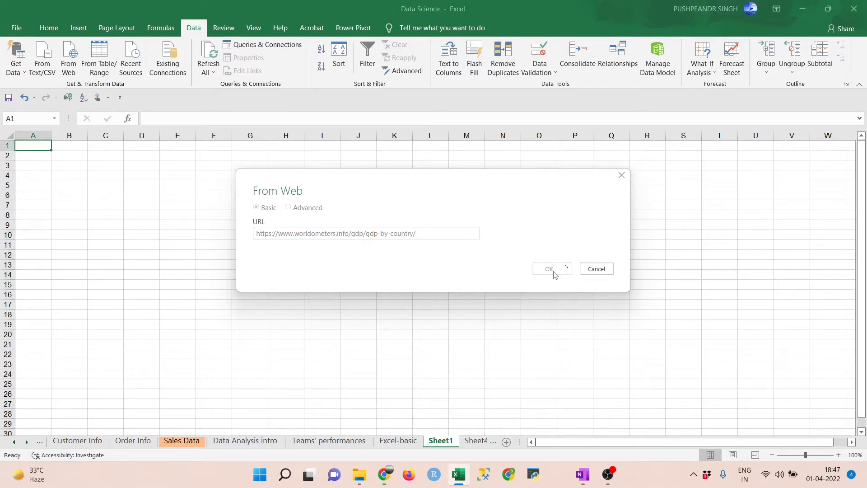
left_click(559, 286)
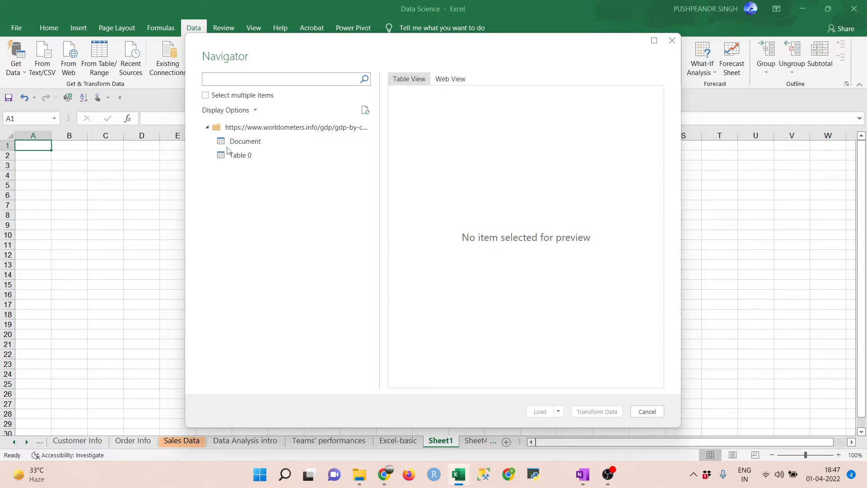
Step: Preview Document and Table 0, load Table 0 through the Power Query Editor into the workbook, and close the Queries & Connections pane
left_click(228, 144)
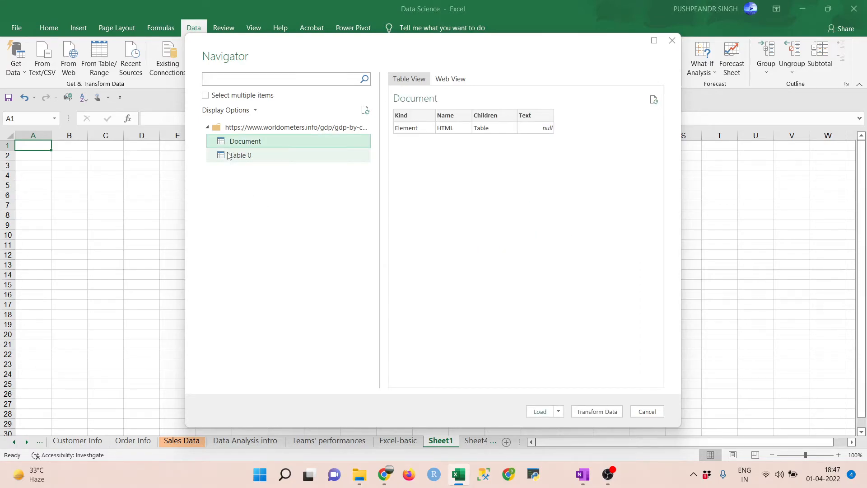
left_click(240, 155)
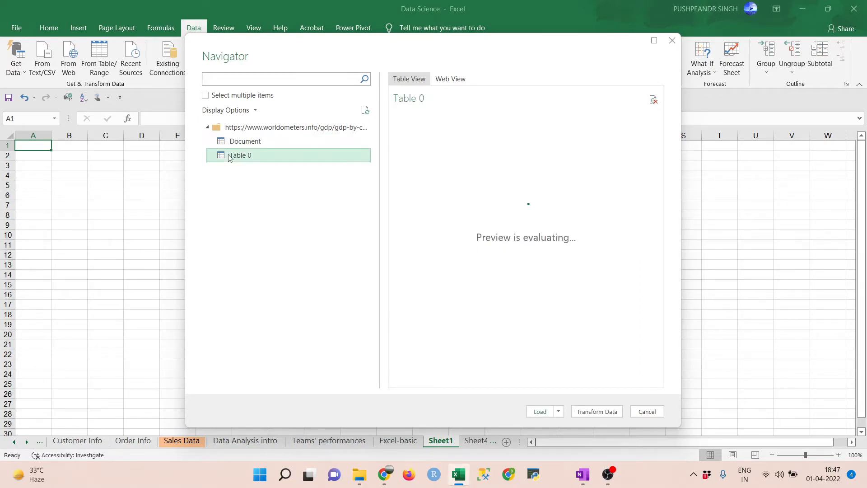
key("alt+Tab")
left_click(459, 474)
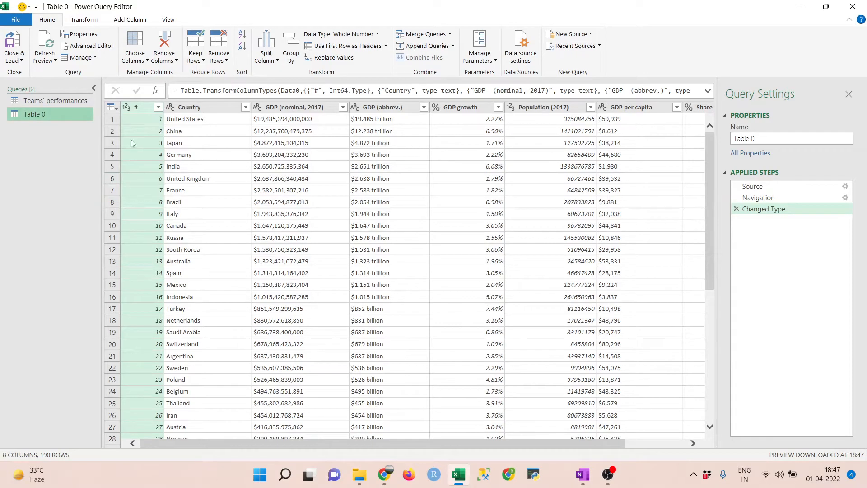
left_click(16, 59)
left_click(81, 108)
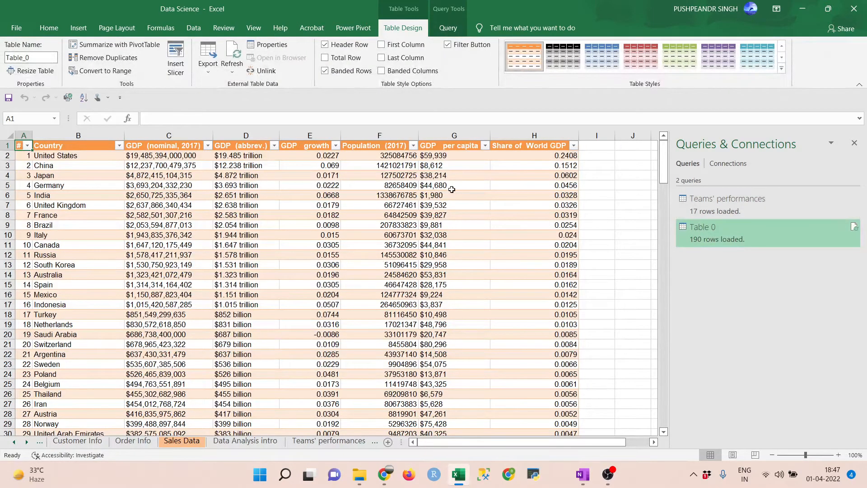
left_click(854, 144)
Step: Examine the United States row across the country, GDP, growth, population, per capita and world share columns
left_click(111, 154)
left_click(141, 154)
left_click(226, 156)
left_click(309, 153)
left_click(361, 153)
left_click(438, 155)
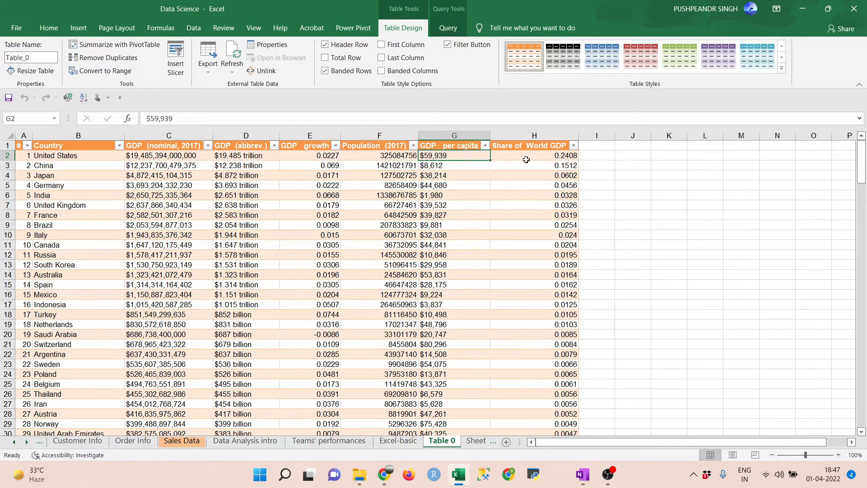
left_click(551, 155)
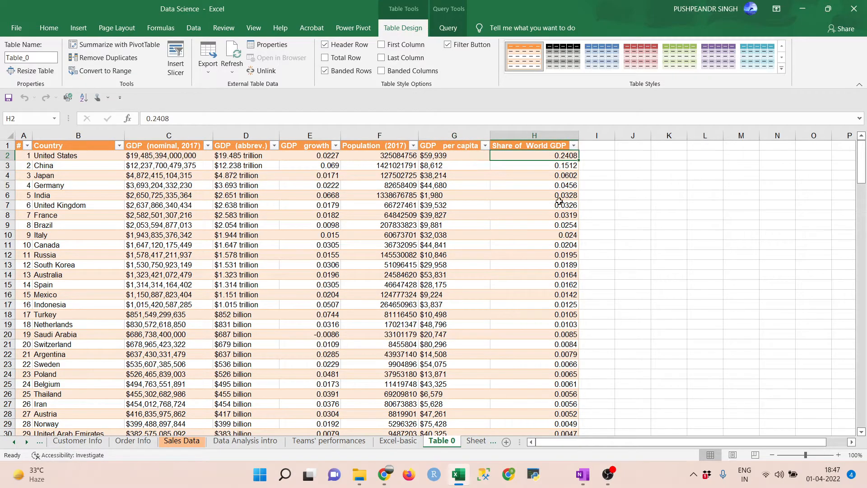
Step: Format the Share of World GDP column as a percentage
left_click(546, 136)
key("ctrl+shift+Left")
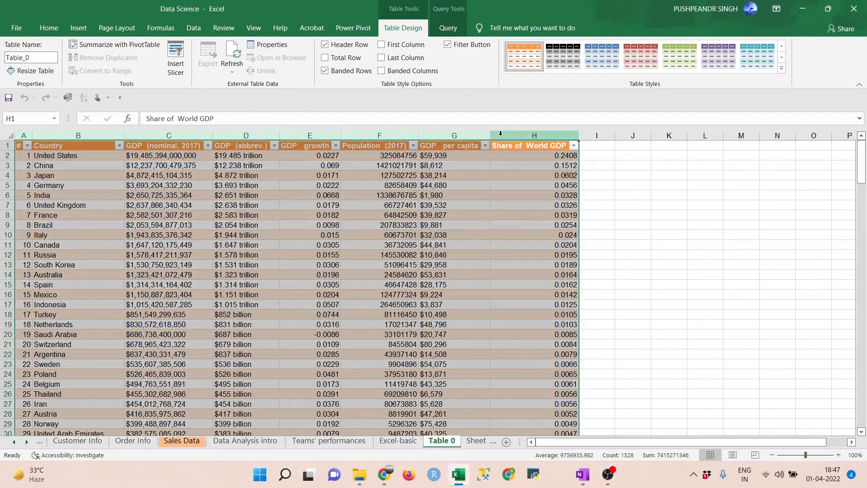
left_click(501, 135)
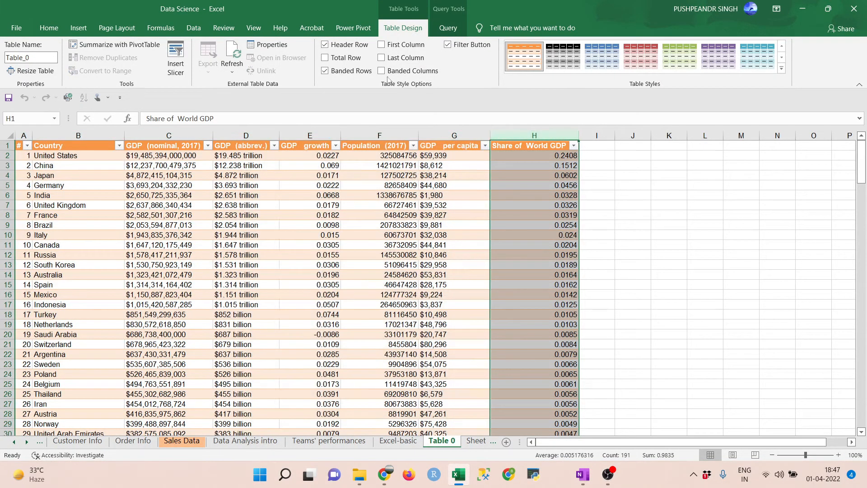
left_click(50, 28)
left_click(412, 66)
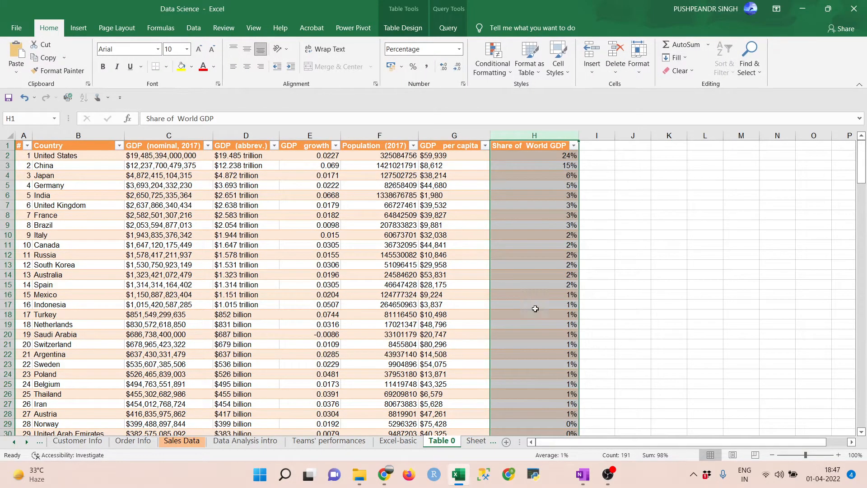
Step: Examine the Share of World GDP percentages for several leading countries and read across the table's last row
left_click(560, 156)
left_click(548, 165)
left_click(547, 195)
left_click(549, 236)
key("ctrl+Down")
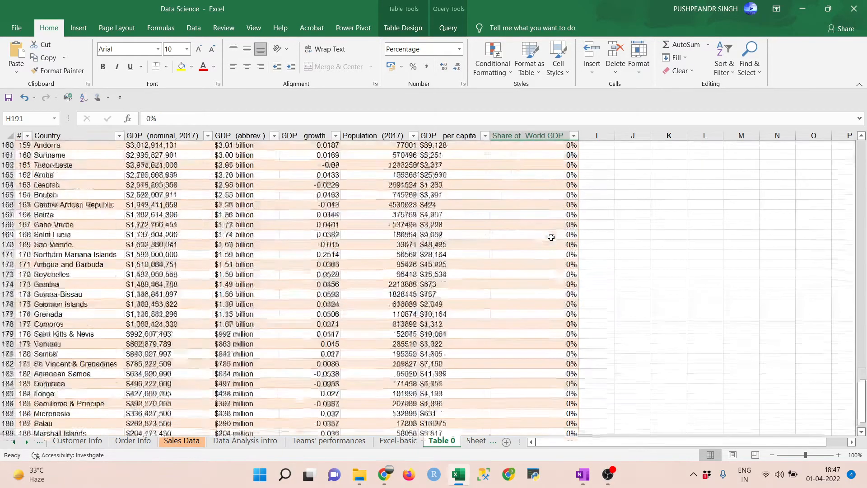
key("Left")
key("Left")
key("Left")
key("Left")
key("Left")
key("Left")
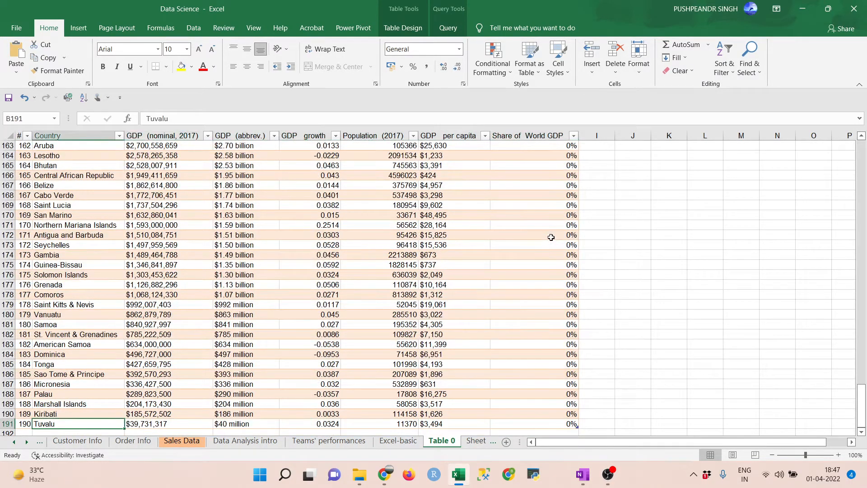
key("Right")
key("Right")
key("Right")
key("Right")
key("Right")
key("Right")
key("Right")
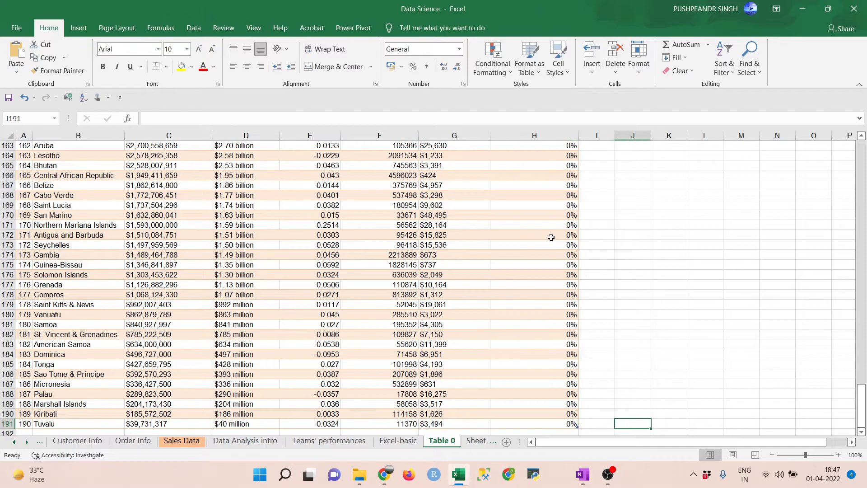
key("Left")
Step: Check the extent of the Share of World GDP values, and step through the shares from the United States down to Russia
key("ctrl+Up")
key("Down")
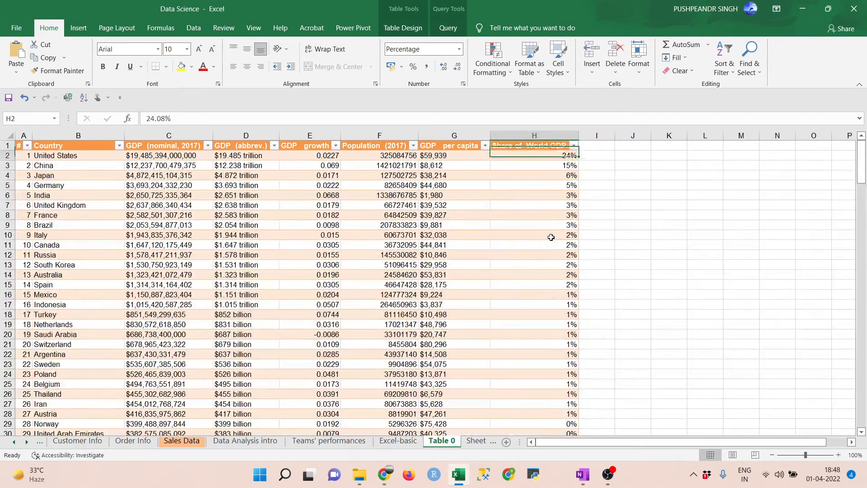
key("ctrl+shift+Down")
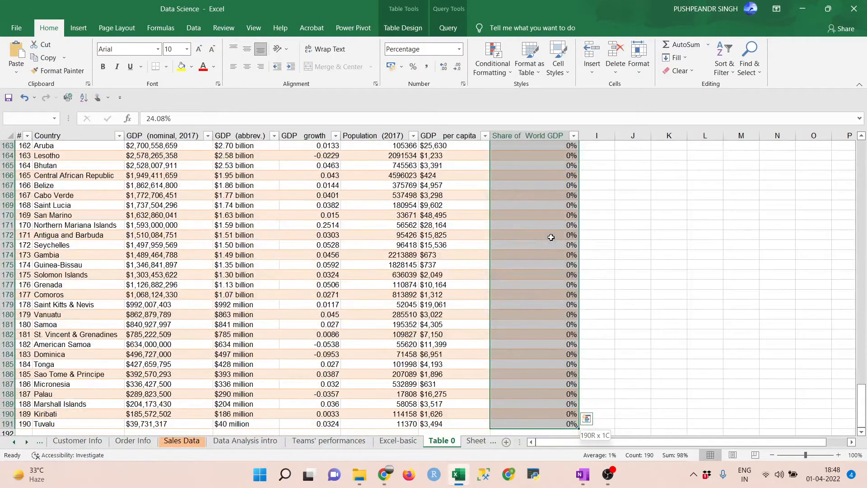
key("ctrl+Up")
key("Down")
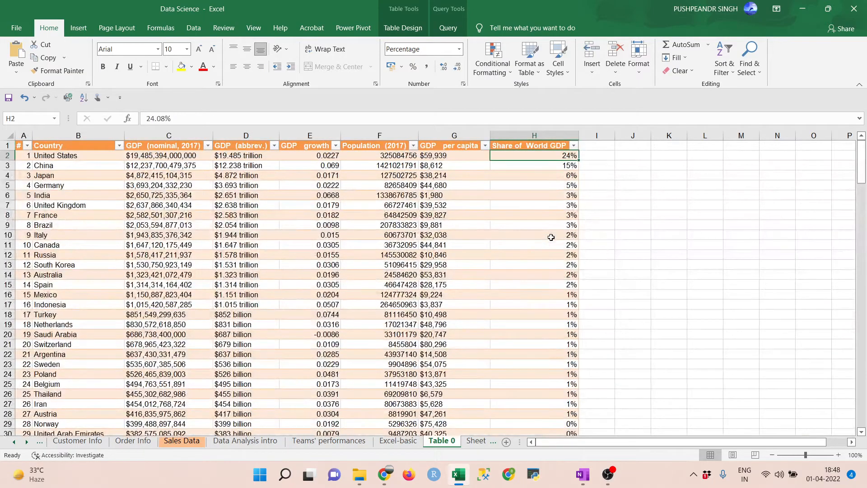
key("Down")
key("Down")
key("Down")
key("Down")
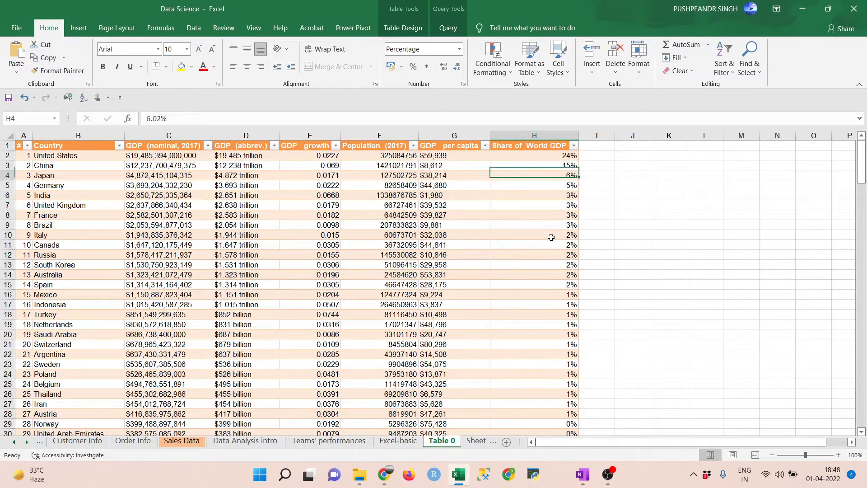
key("Down")
key("Down")
key("Down")
key("Down")
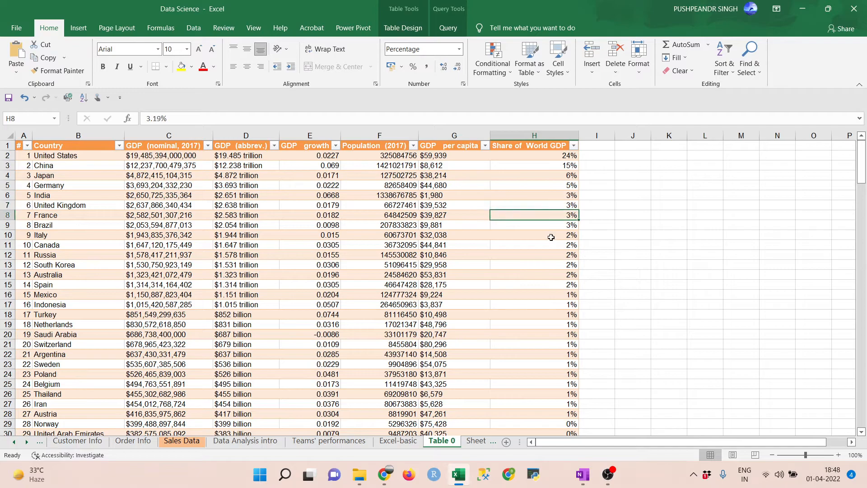
key("Down")
key("Down")
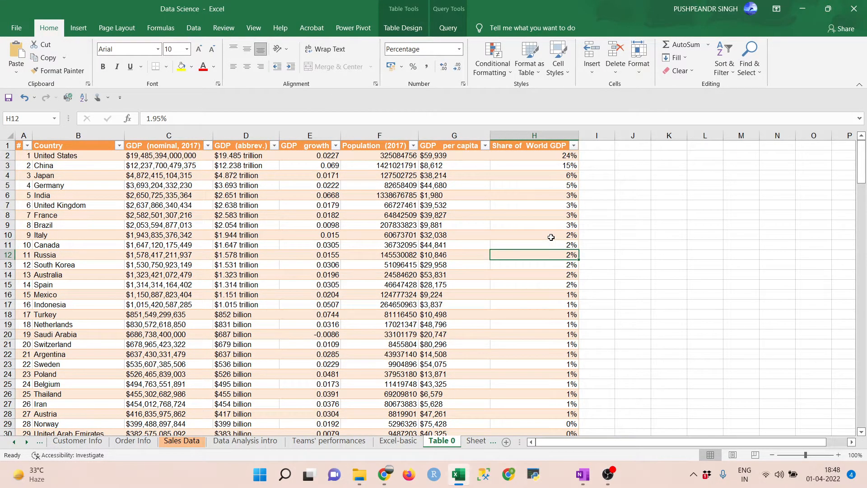
Step: Preview the recommended histogram, scatter and clustered column charts for the GDP table and insert the Scatter chart with Population (2017)
left_click_drag(78, 136, 510, 268)
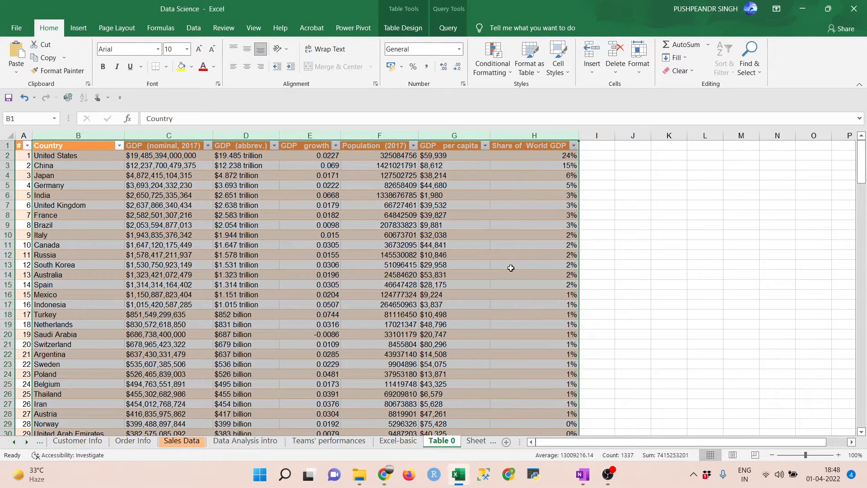
left_click(64, 205)
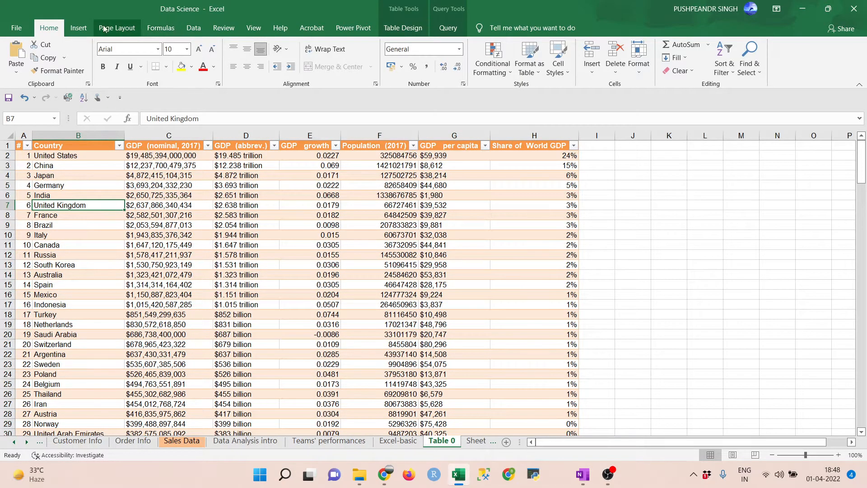
left_click(79, 28)
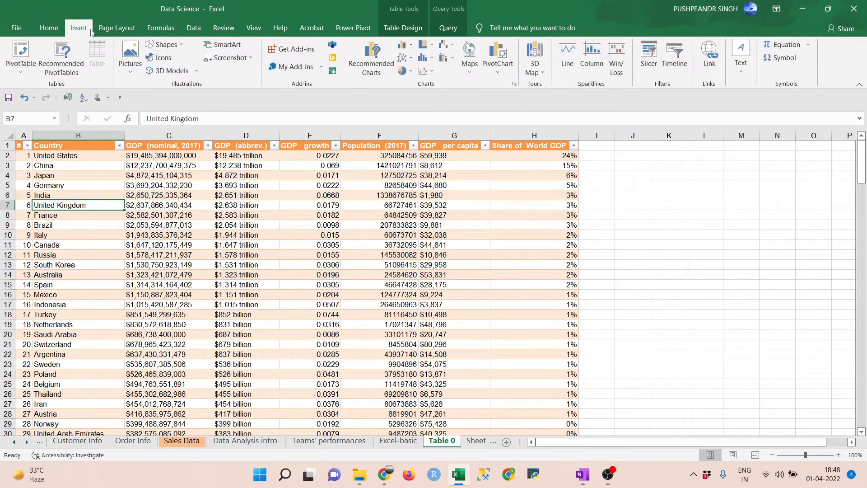
left_click(378, 79)
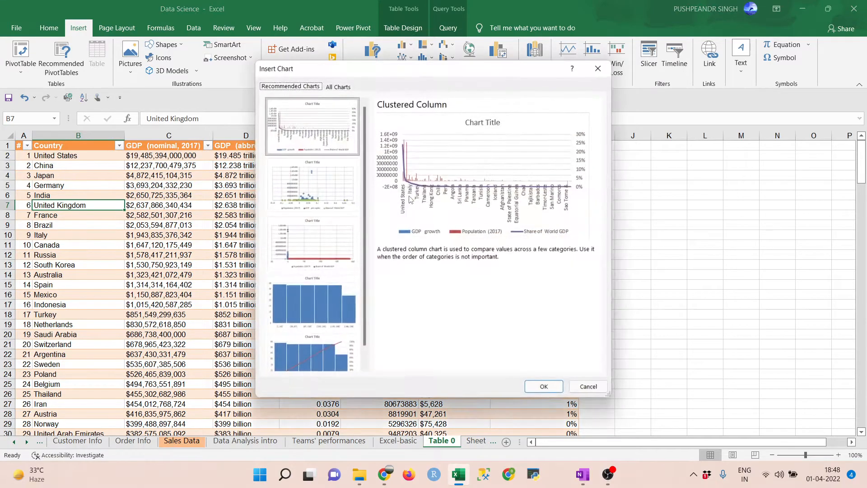
left_click(301, 297)
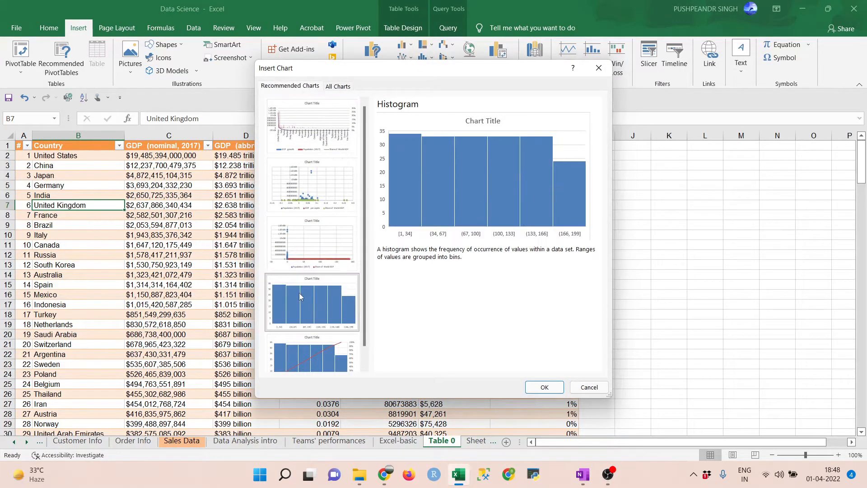
left_click(309, 244)
left_click(301, 189)
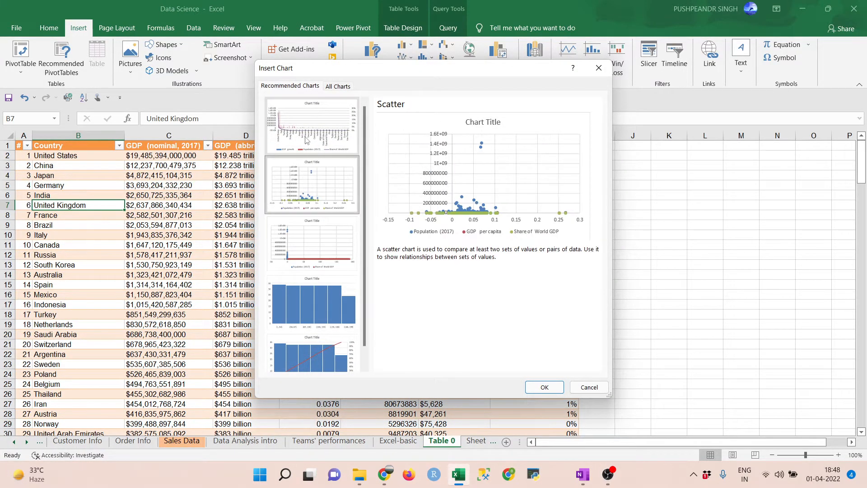
left_click(307, 139)
left_click(306, 188)
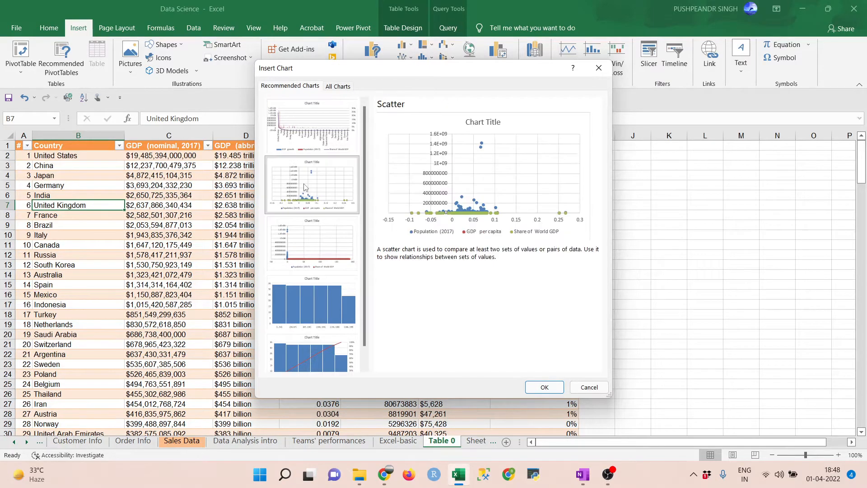
left_click(544, 388)
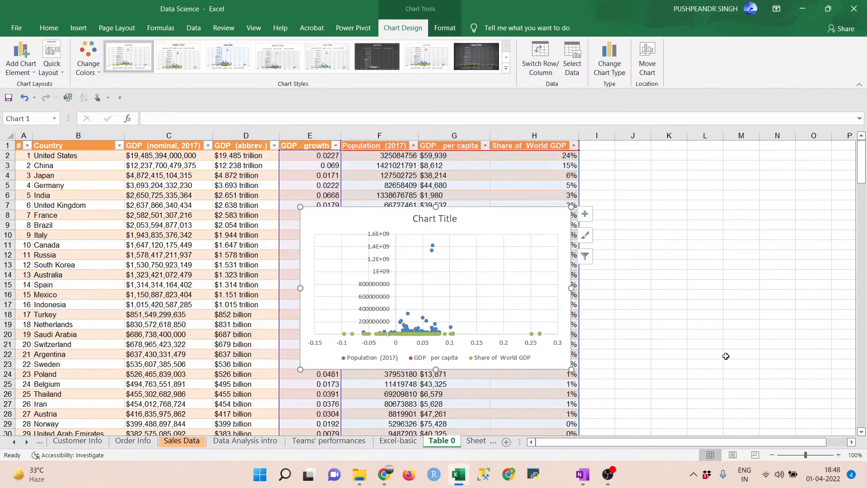
Step: Move the scatter chart off the table into the empty columns after Share of World GDP and make it taller and wider
left_click_drag(478, 219, 747, 206)
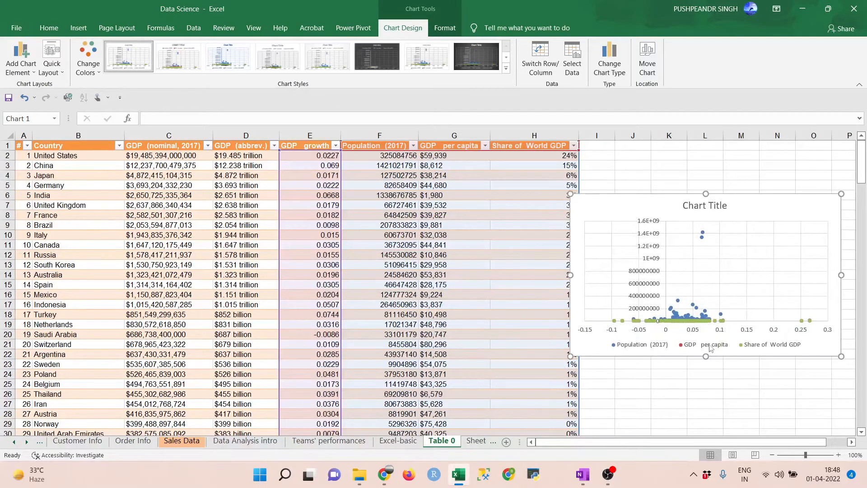
left_click_drag(570, 355, 580, 444)
left_click_drag(820, 442, 838, 443)
left_click_drag(824, 318, 865, 306)
left_click(715, 328)
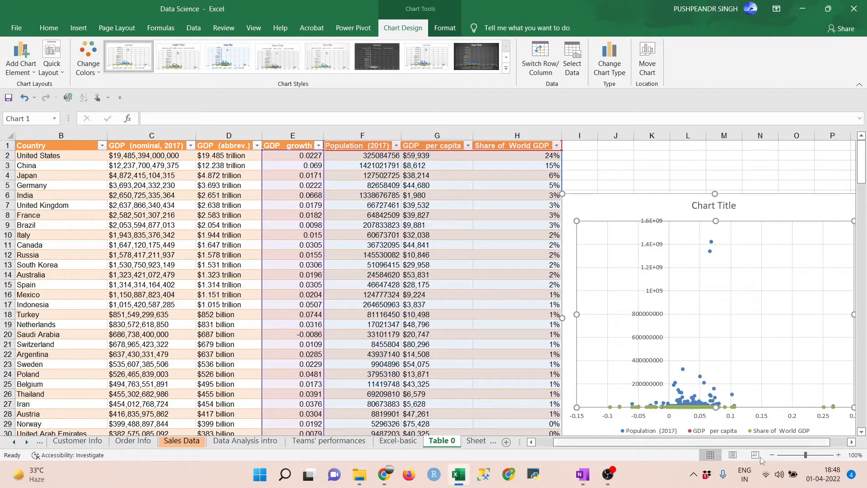
left_click_drag(764, 443, 863, 433)
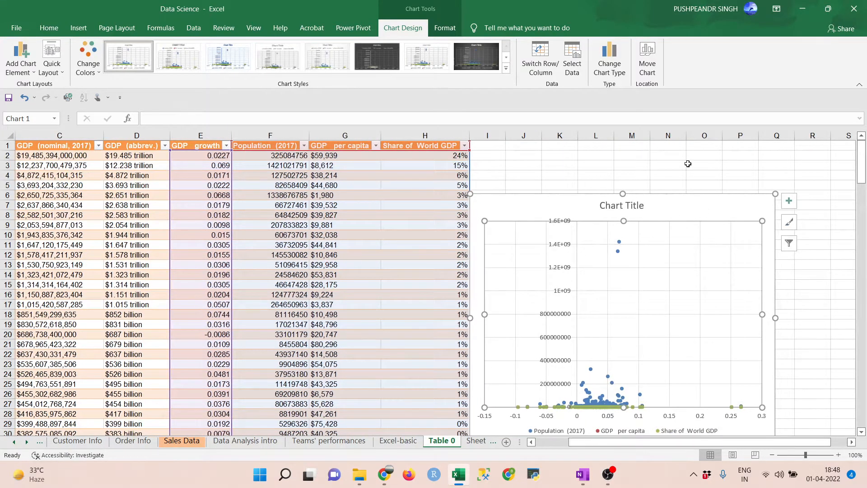
Step: Delete the scatter chart and return to the first column of the GDP table
left_click(701, 214)
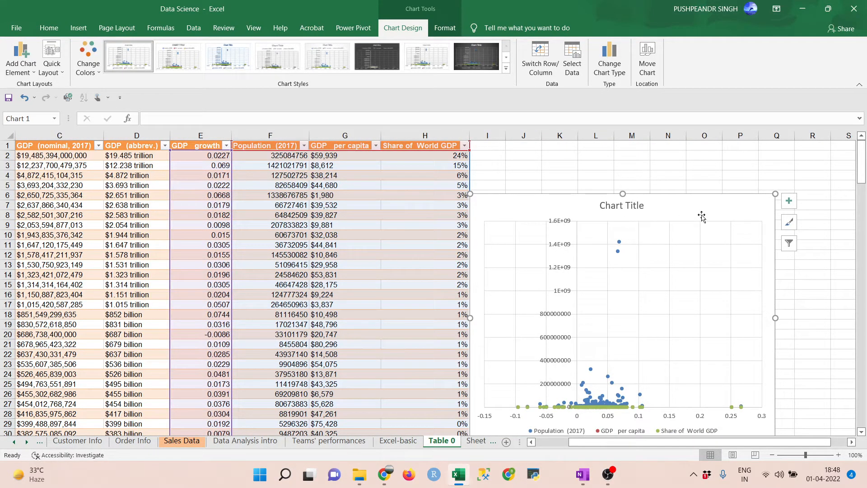
key("Delete")
left_click(324, 215)
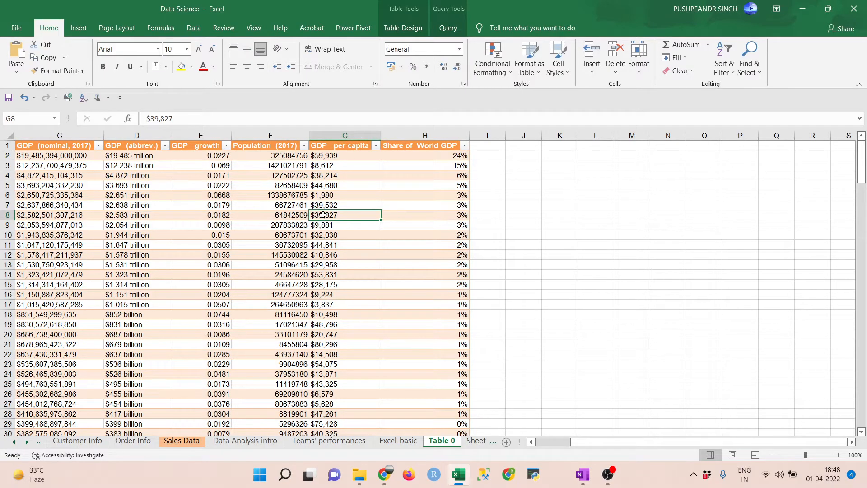
key("Home")
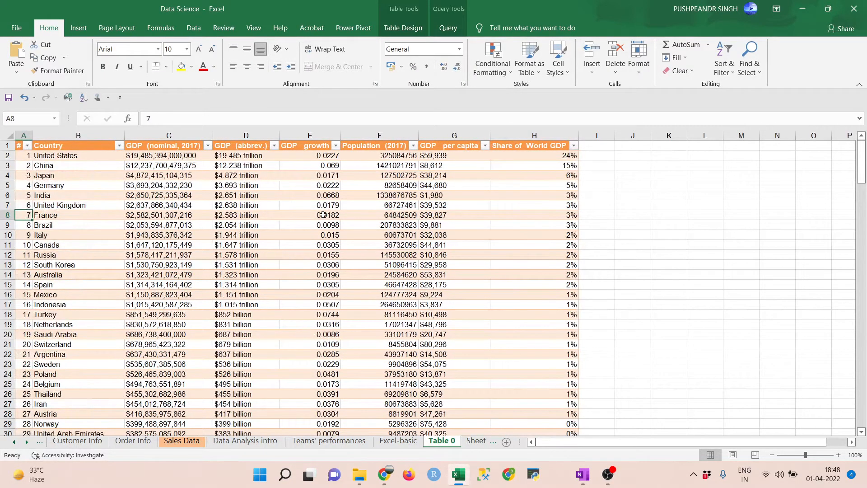
Step: Preview the recommended charts for the GDP table and insert the Clustered Column chart with GDP growth, Population (2017) and Share of World GDP
left_click(195, 255)
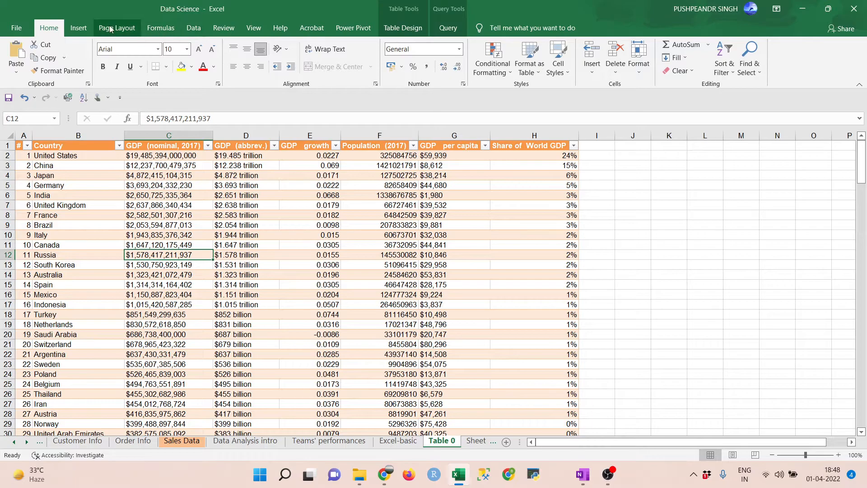
left_click(78, 28)
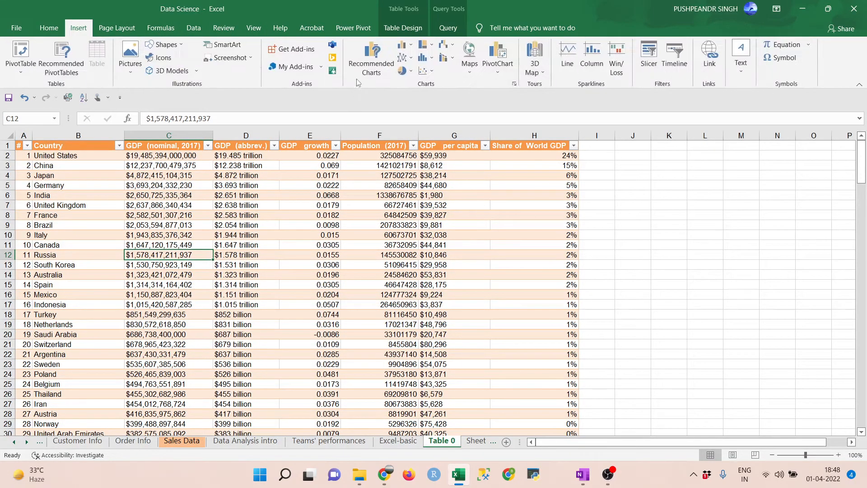
left_click(370, 63)
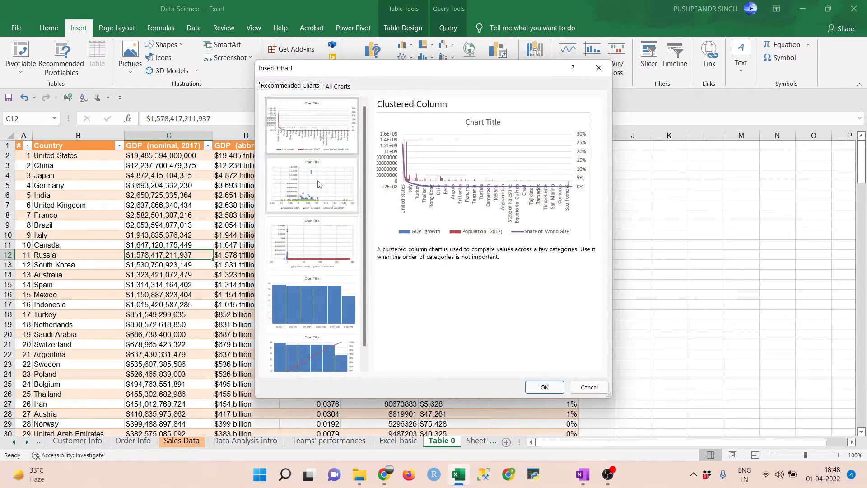
scroll(307, 302, "down", 1)
left_click(310, 343)
left_click(308, 303)
left_click(311, 224)
left_click(312, 170)
left_click(317, 126)
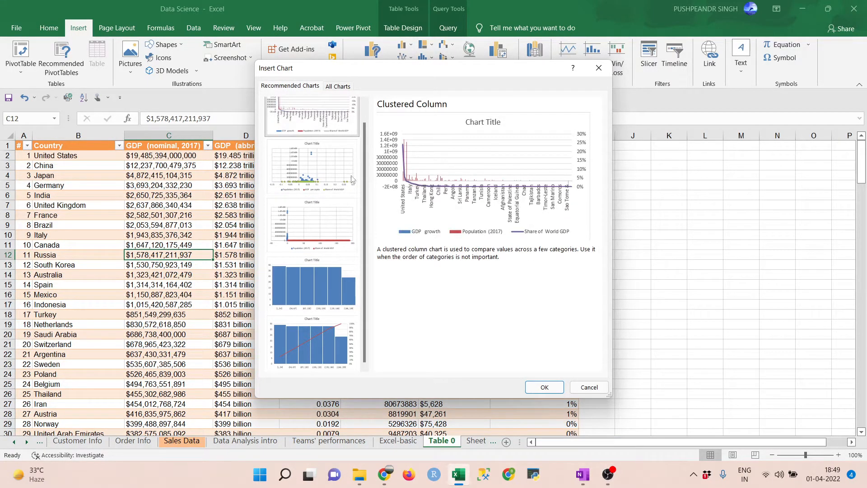
left_click(544, 387)
Step: Move the clustered column chart off the table into the empty columns starting around column J
left_click_drag(449, 220, 761, 205)
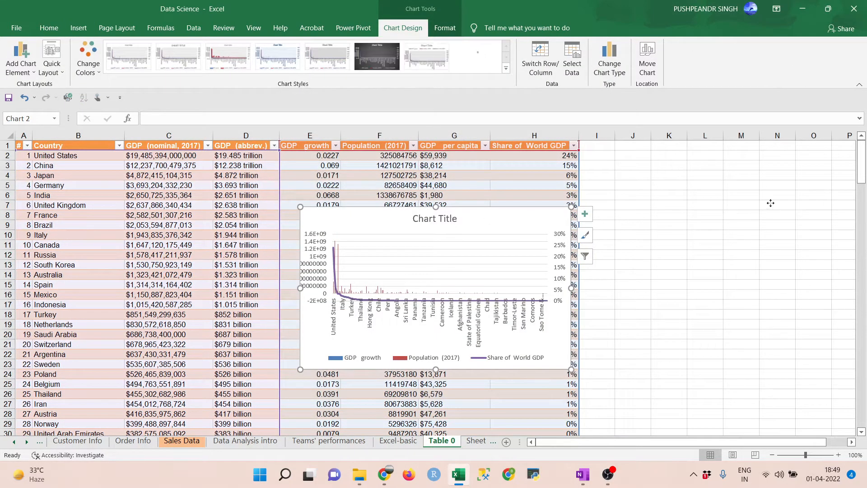
left_click_drag(483, 227, 749, 202)
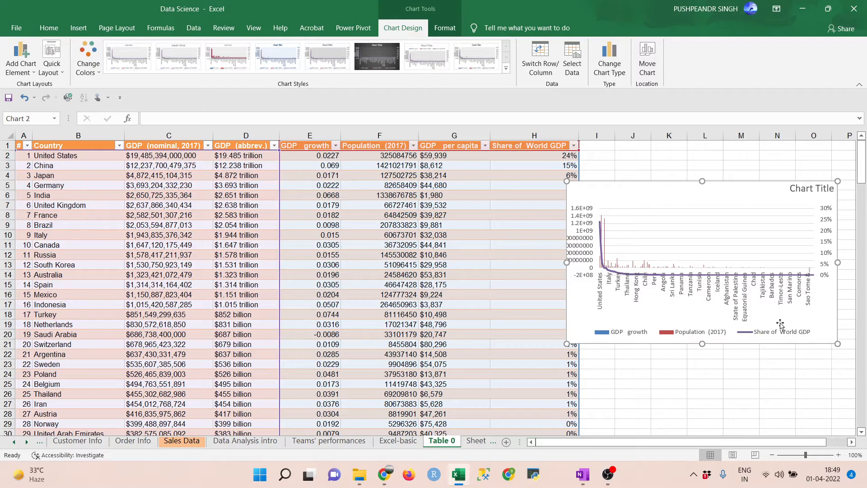
left_click_drag(737, 197, 810, 197)
Step: Insert a slicer for the Country field and move it off the table into the empty columns
left_click(49, 28)
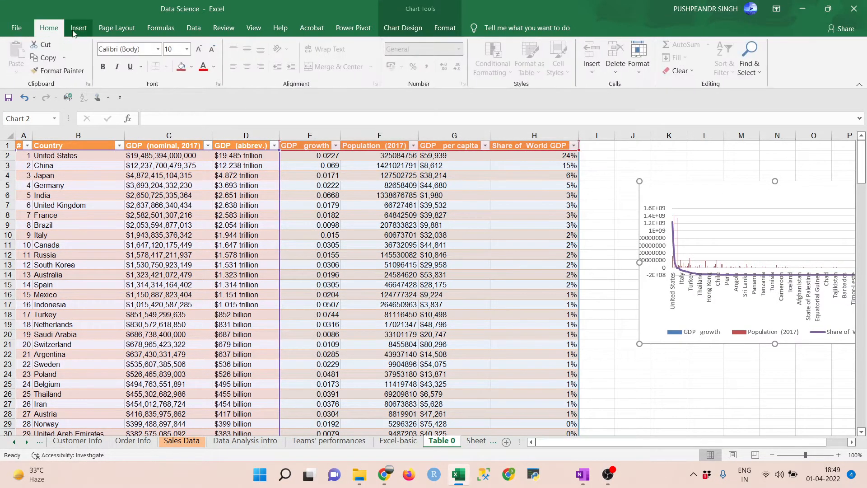
left_click(78, 28)
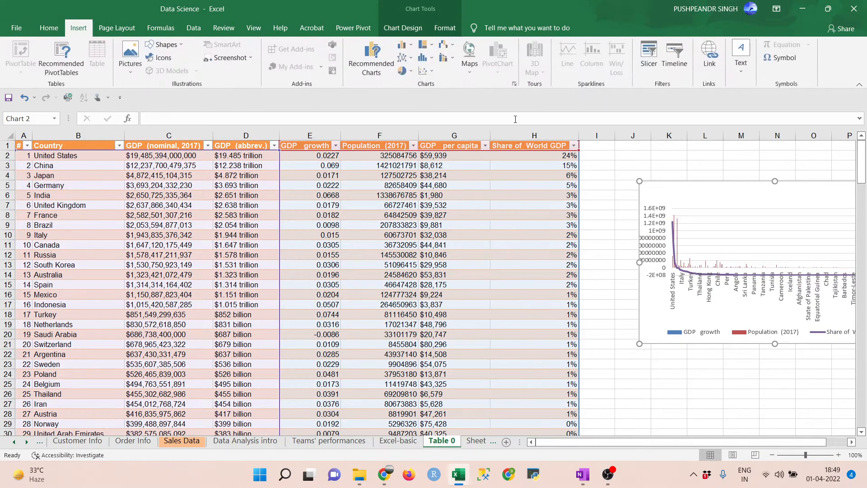
left_click(649, 55)
left_click(639, 148)
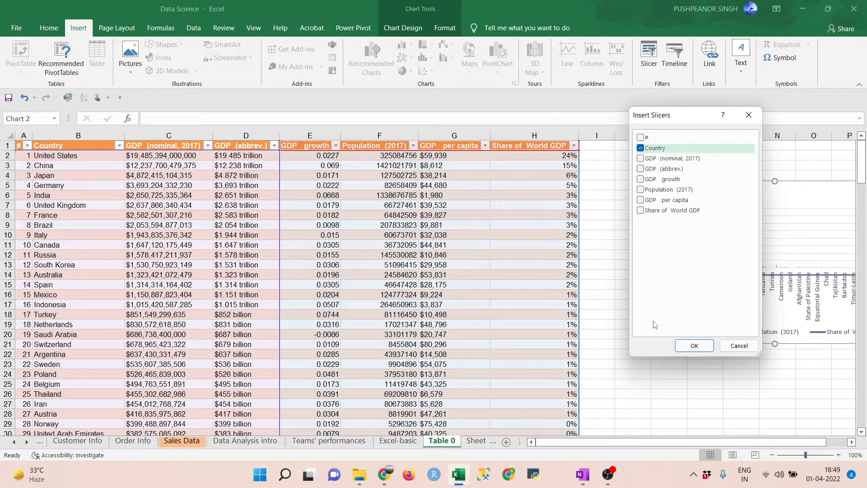
left_click(694, 345)
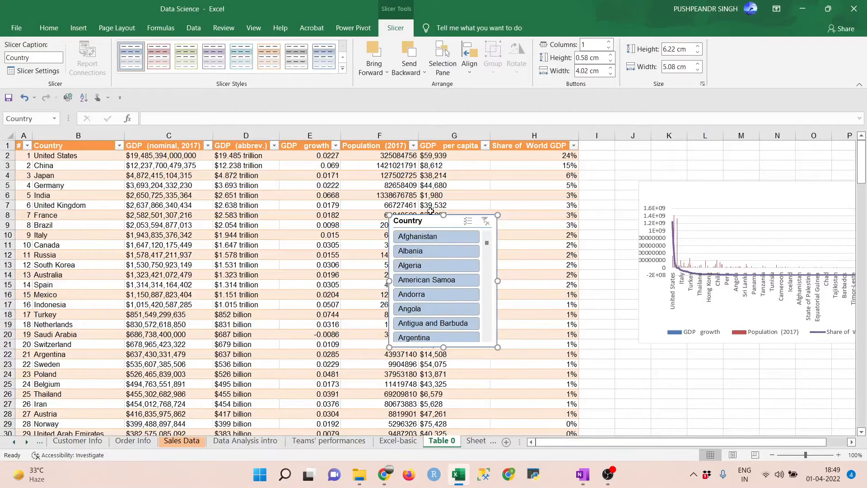
left_click_drag(425, 222, 667, 330)
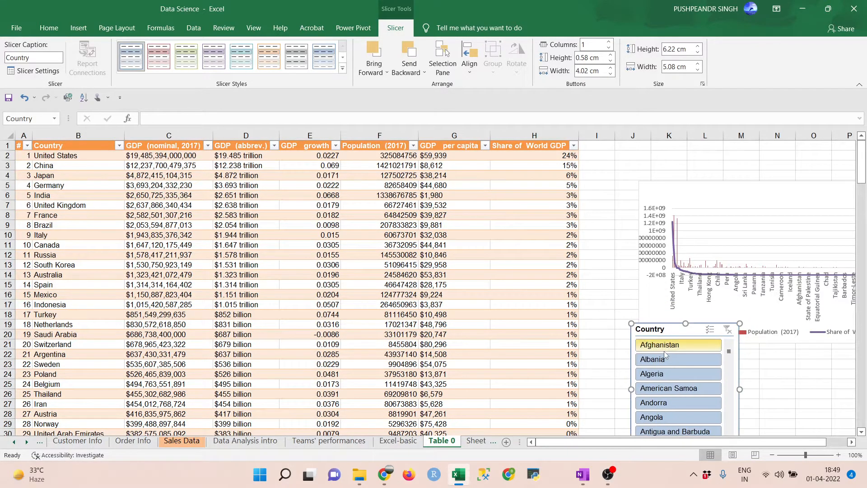
Step: Filter the table to Afghanistan with the Country slicer and move the slicer up beside the table's header row
left_click(663, 351)
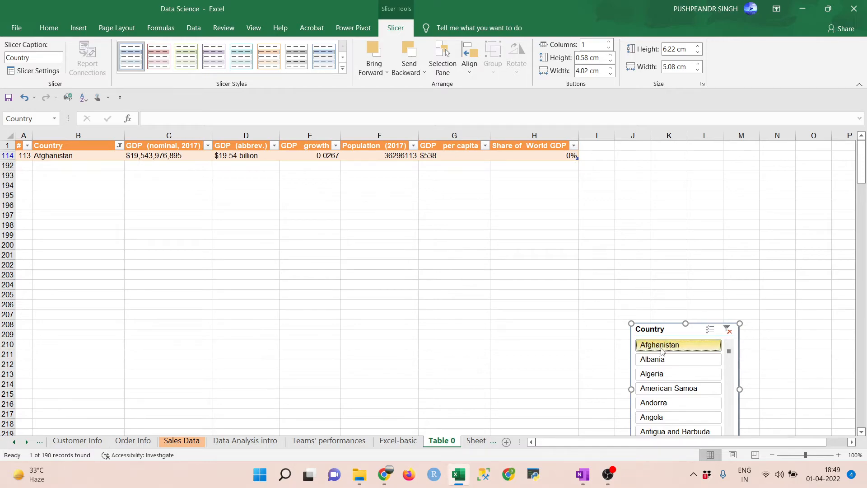
left_click_drag(666, 326, 652, 152)
Step: Filter the table to Congo with the Country slicer and clear the slicer's filter
scroll(652, 198, "down", 9)
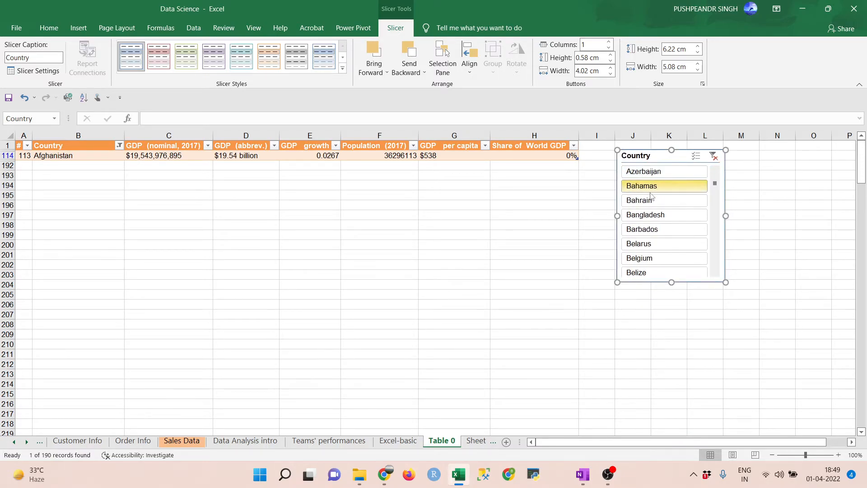
scroll(661, 245, "down", 3)
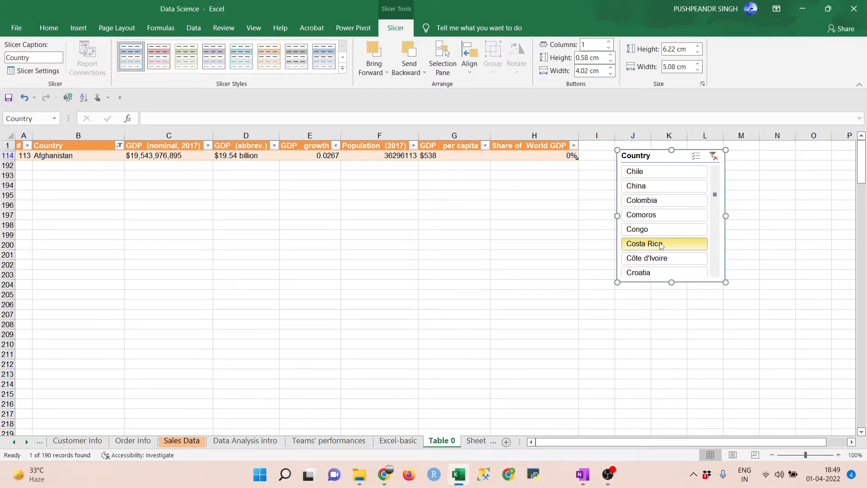
left_click(657, 228)
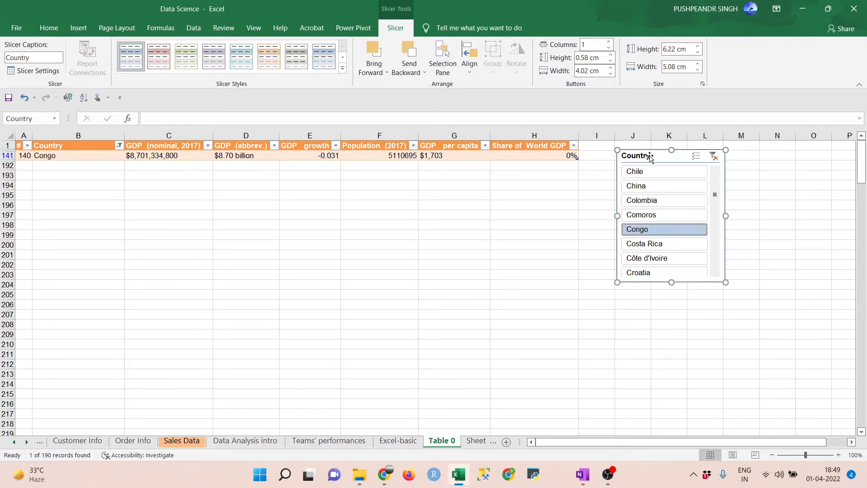
left_click(713, 155)
Step: Select the entire GDP table including its headers and autofit its column widths
left_click(64, 145)
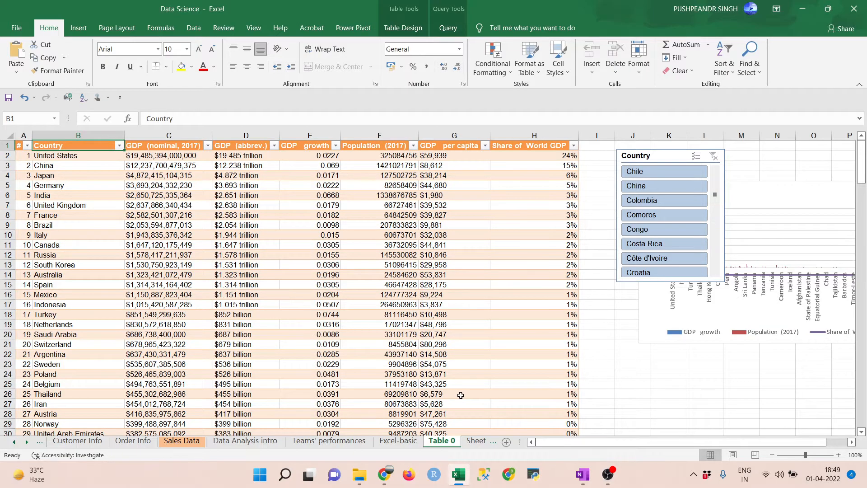
key("ctrl+Down")
key("ctrl+Home")
key("ctrl+shift+Right")
key("ctrl+shift+Down")
key("alt+o")
key("c")
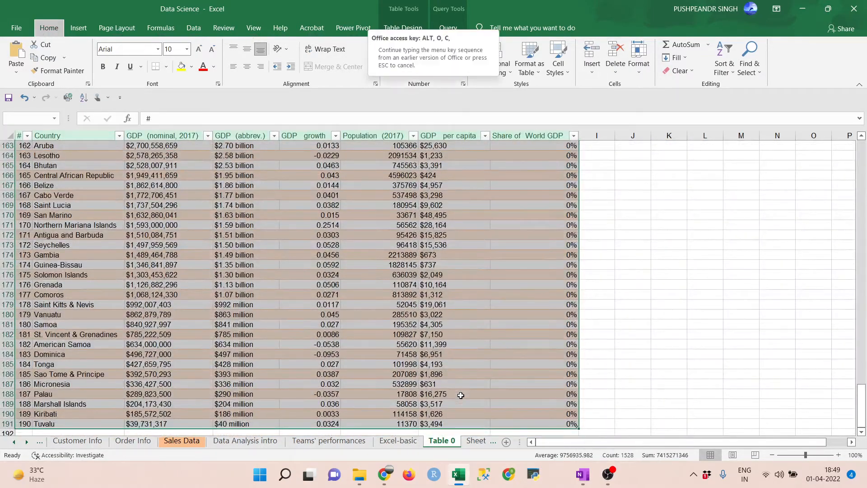
key("a")
key("ctrl+BackSpace")
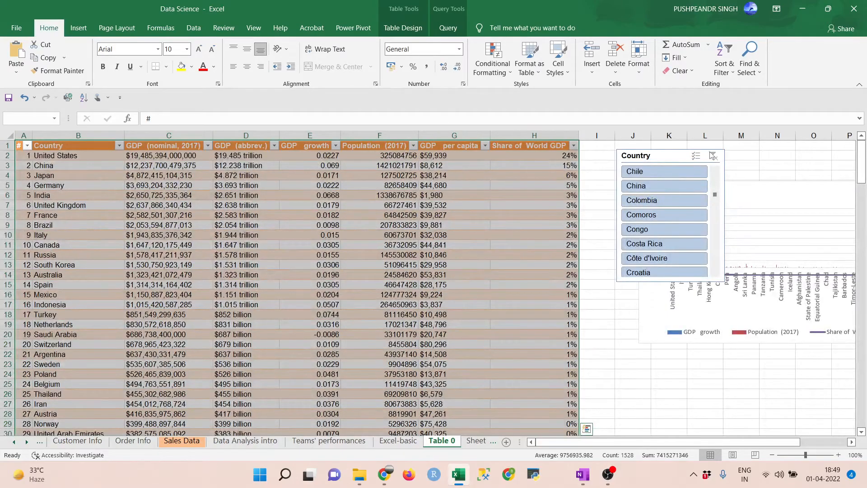
left_click(469, 249)
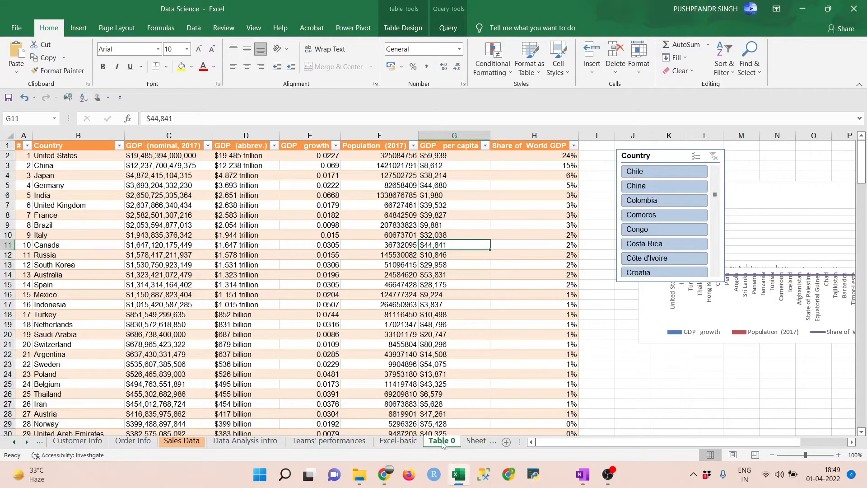
Step: Review the GDP table on the Table 0 sheet, including the Share of World GDP values from the United States to France
left_click(474, 444)
left_click(393, 442)
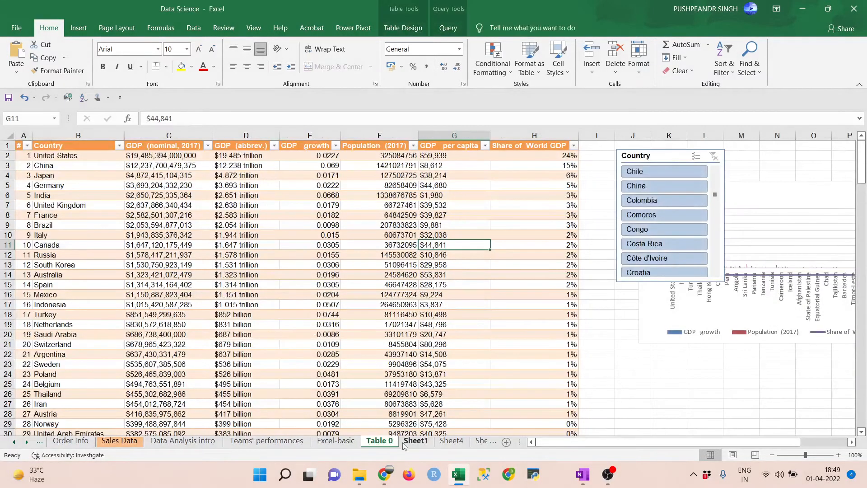
left_click_drag(62, 143, 544, 216)
left_click(574, 146)
left_click(420, 228)
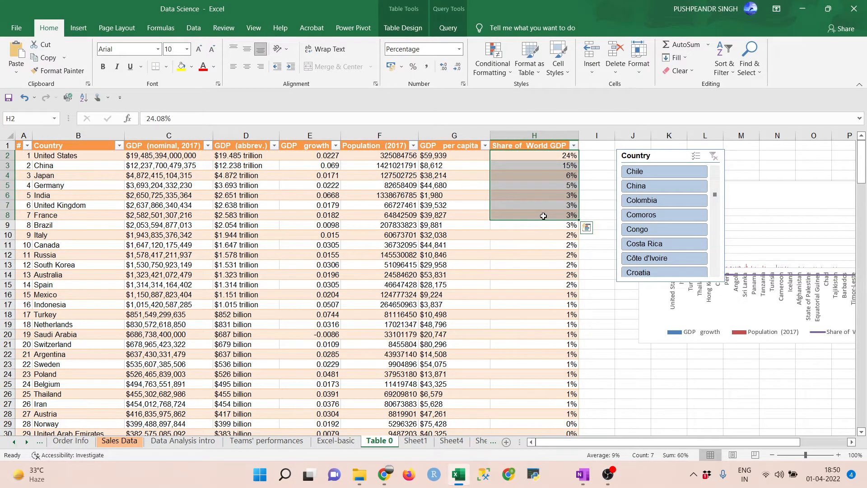
left_click(287, 215)
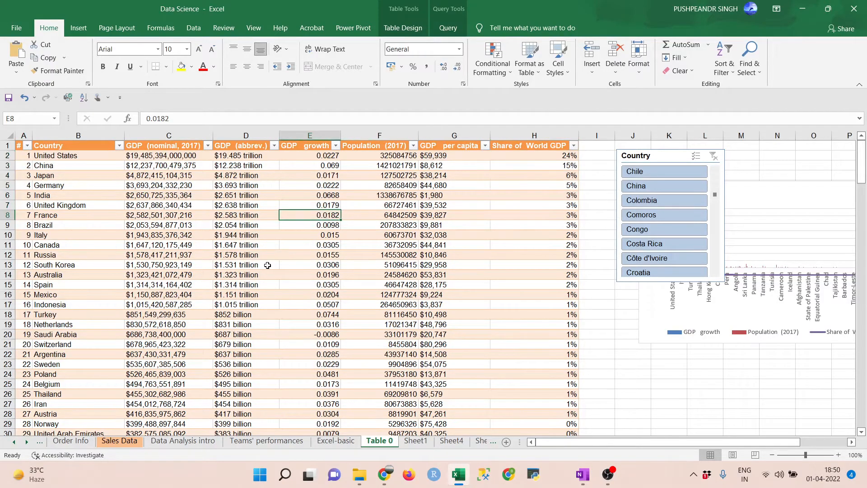
left_click(248, 265)
Step: Survey the function library on Sheet1: AutoSum, Financial, Logical, Text, Date & Time, Lookup & Reference, and Math & Trig functions
left_click(414, 441)
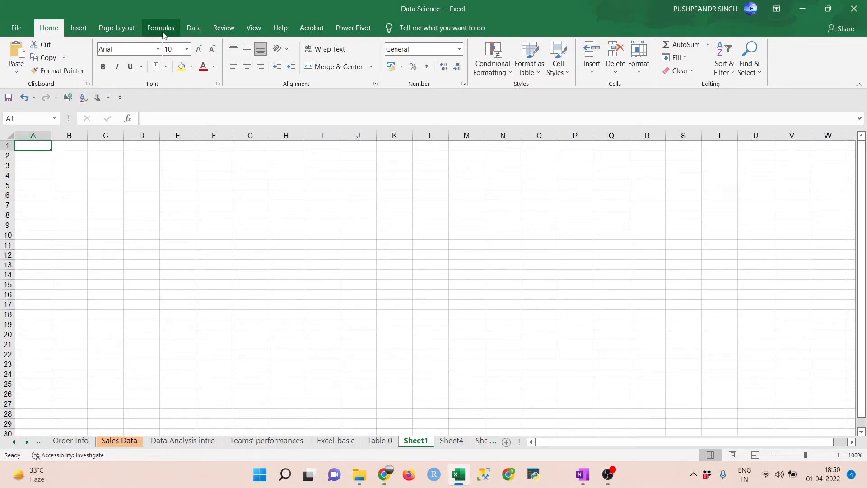
left_click(159, 31)
left_click(52, 73)
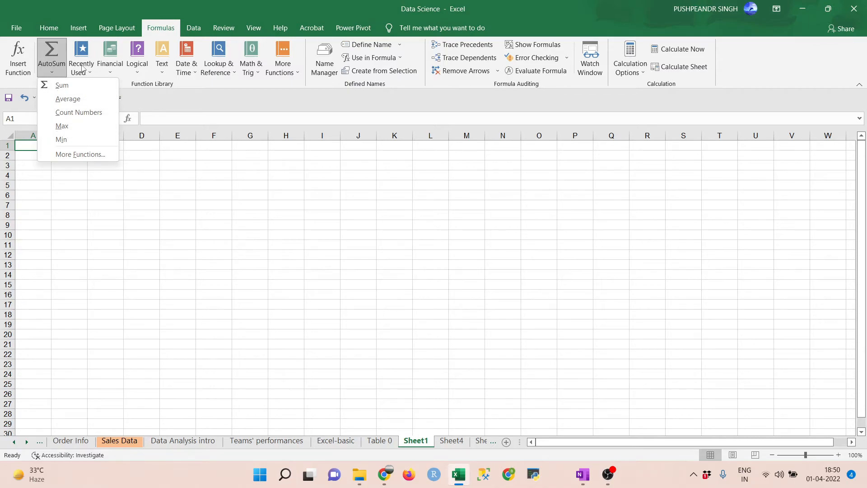
left_click(81, 63)
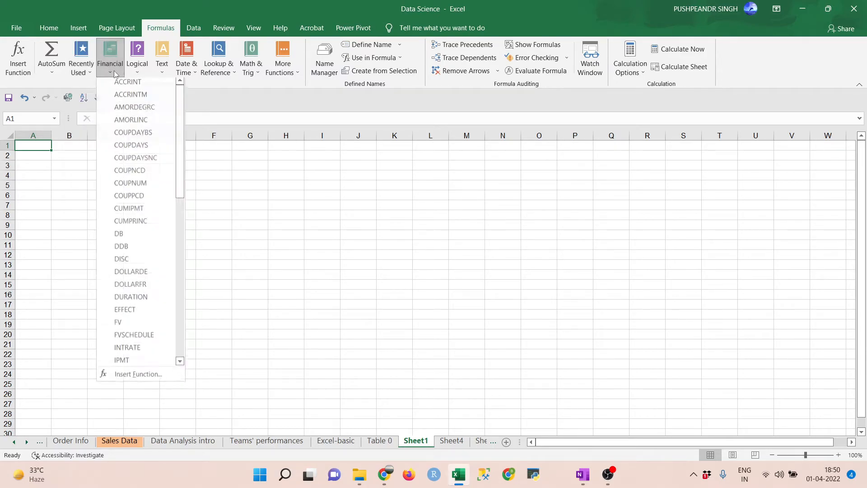
left_click(137, 62)
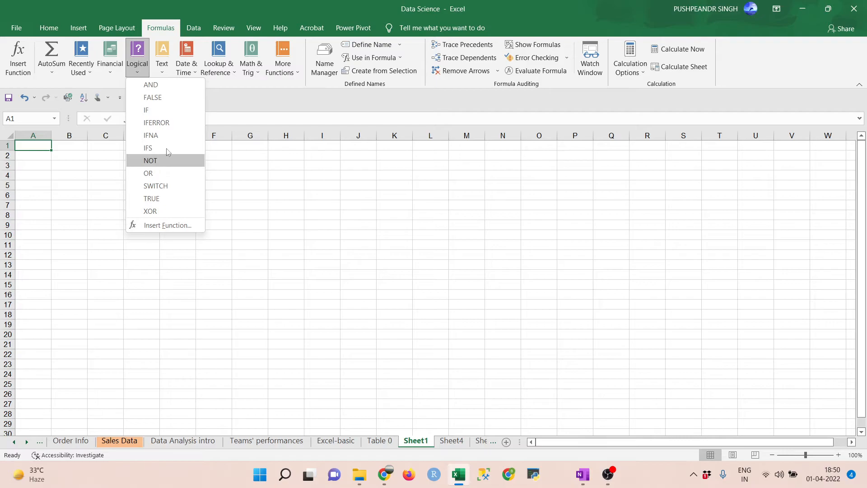
left_click(163, 69)
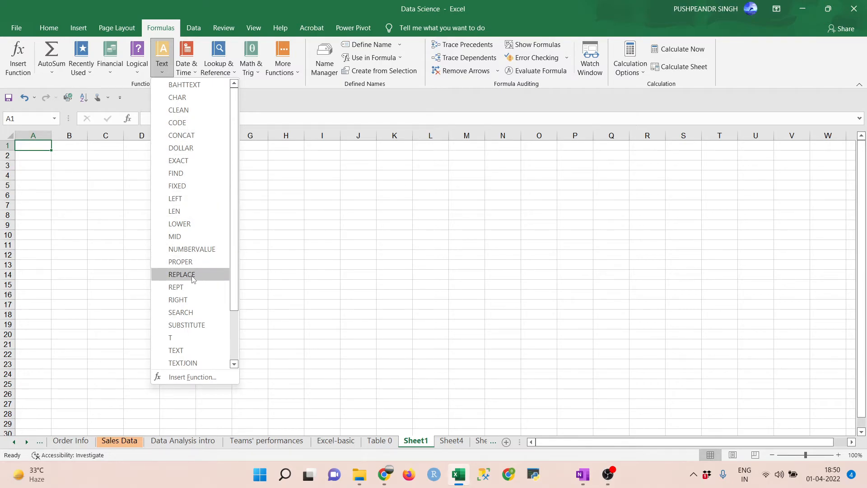
left_click(195, 77)
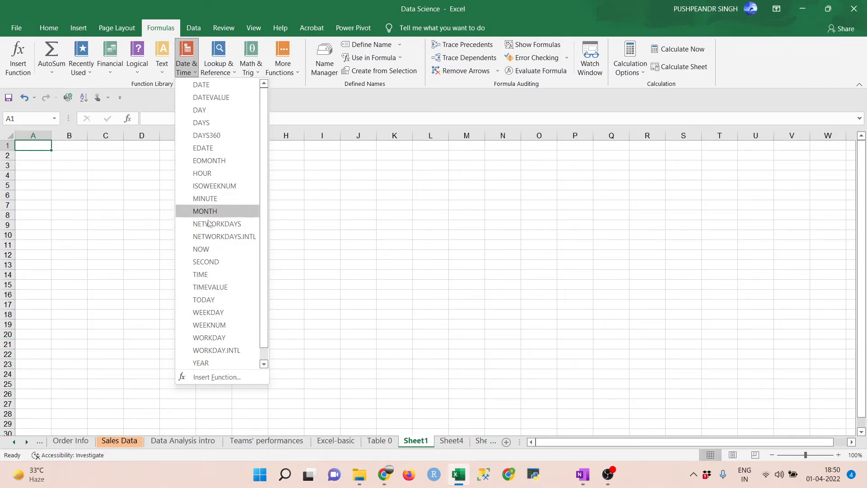
left_click(227, 75)
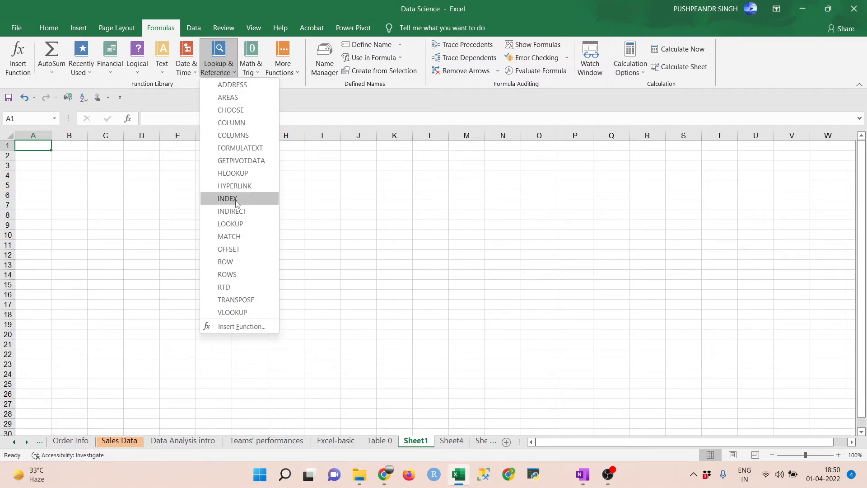
left_click(253, 74)
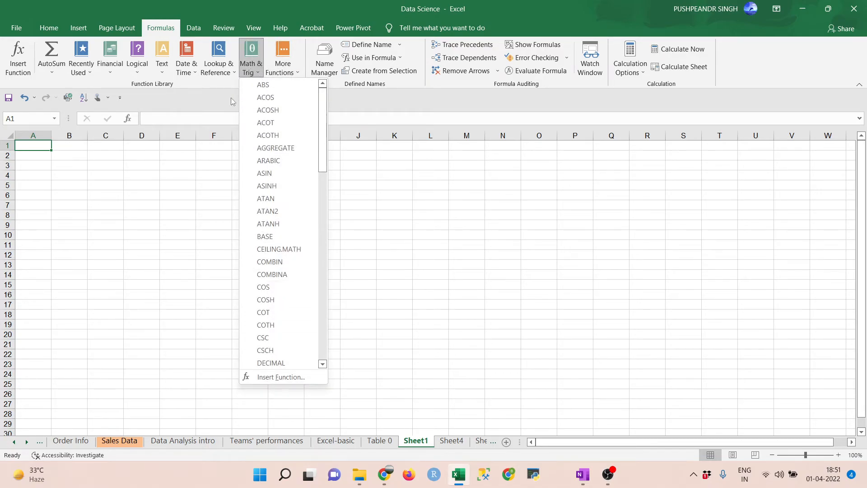
left_click(215, 73)
left_click(116, 219)
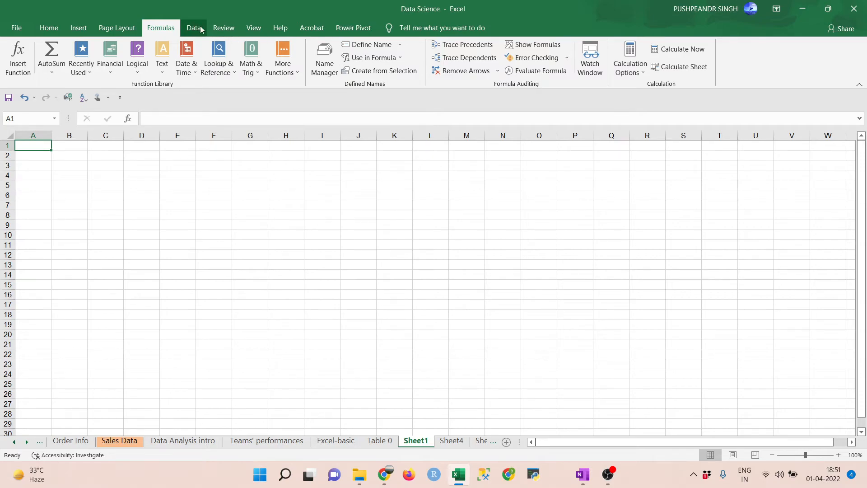
Step: Look over the data tools and Power Pivot commands, and select columns A to H of the GDP table on the Table 0 sheet
left_click(194, 28)
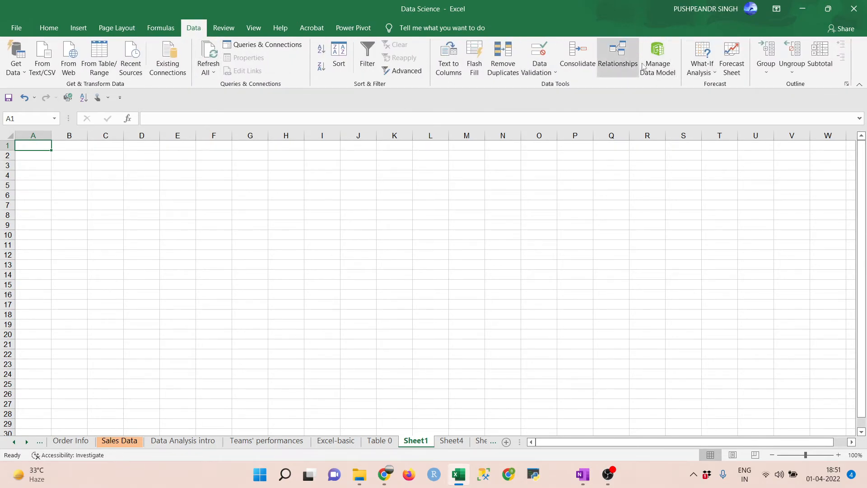
left_click(361, 33)
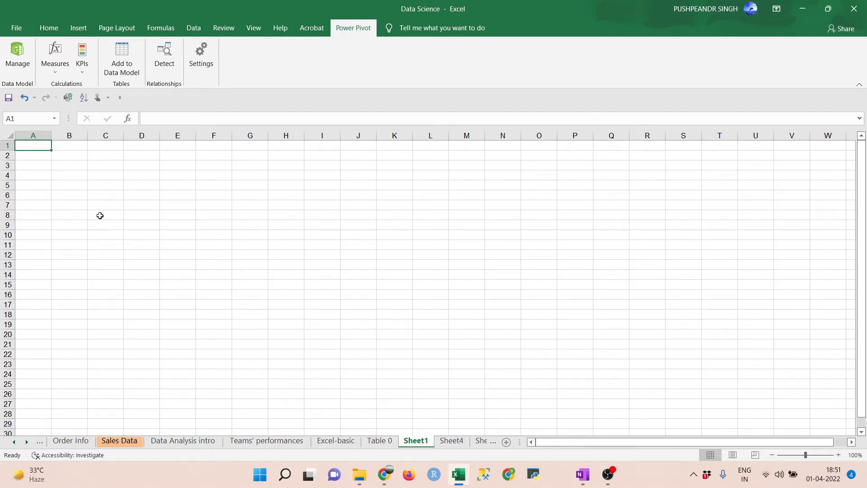
left_click(379, 440)
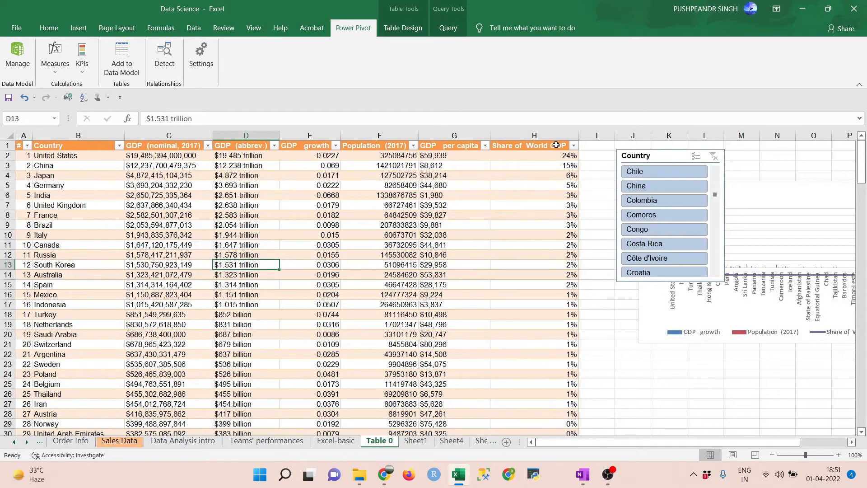
left_click_drag(552, 136, 6, 166)
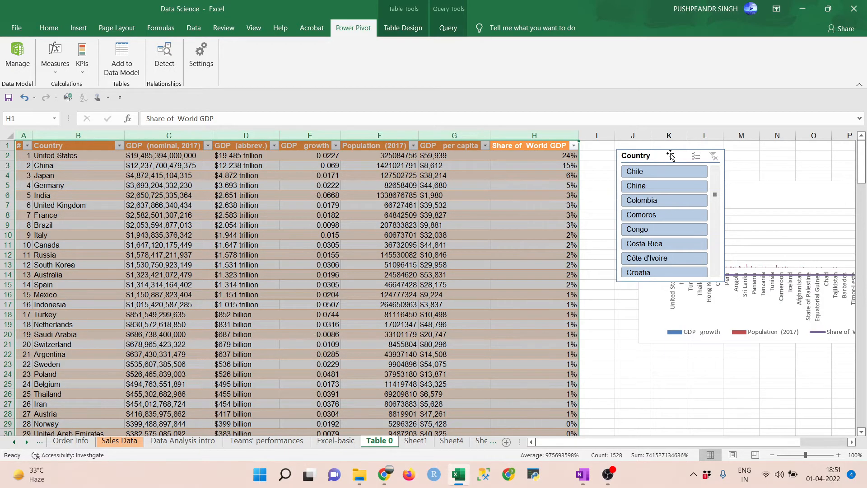
left_click(416, 441)
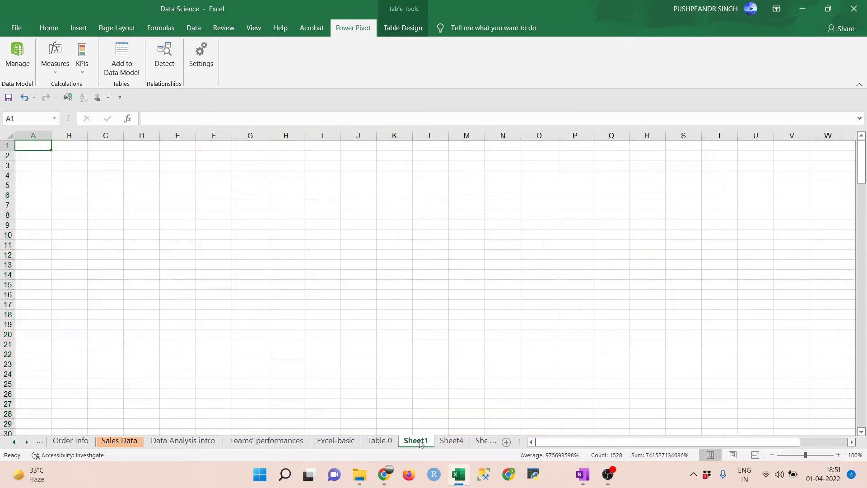
left_click(378, 441)
Step: Delete the operator symbols in cells B1:B8 on the Excel-basic sheet
left_click(343, 441)
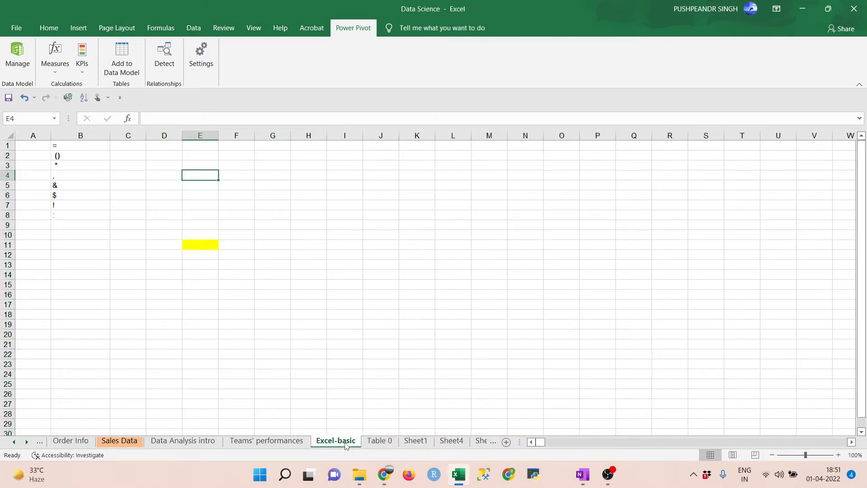
left_click(42, 156)
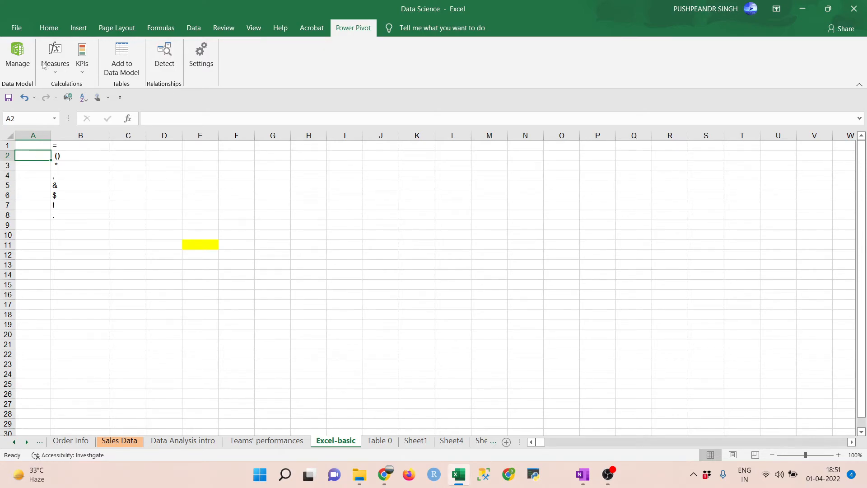
left_click(78, 28)
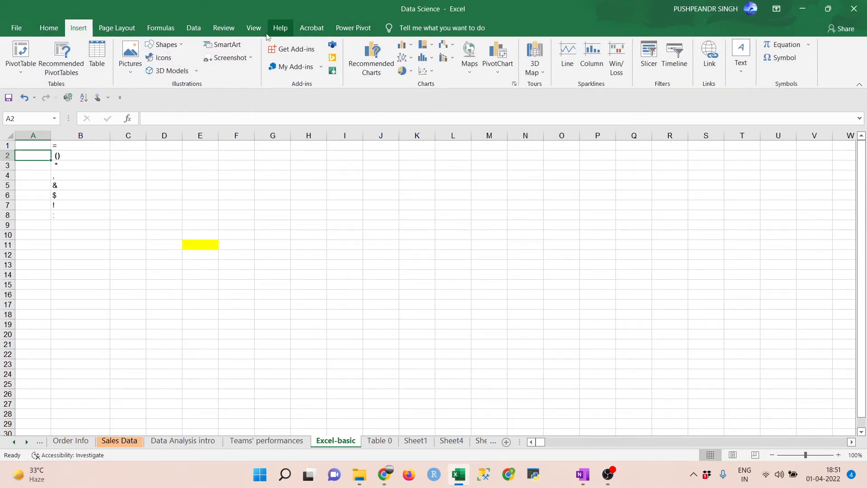
left_click_drag(58, 145, 64, 221)
key("Delete")
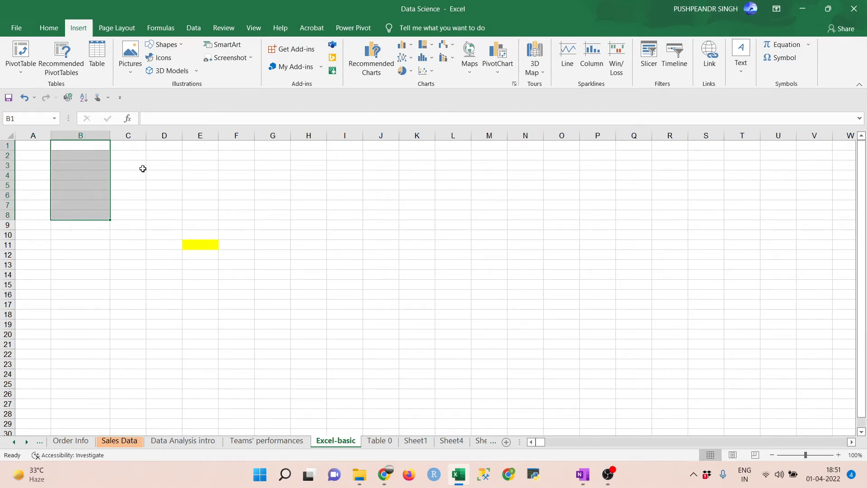
left_click(140, 170)
left_click(68, 145)
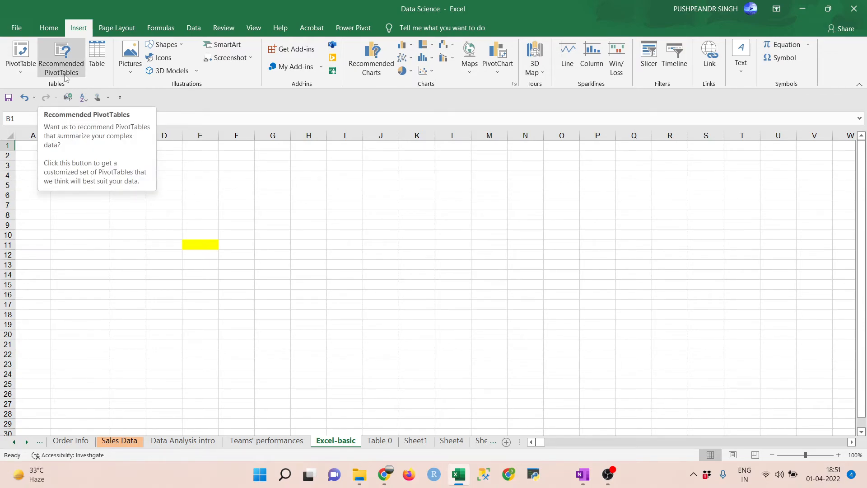
Step: Examine the Sales Data sheet's records from Year to Order #, focusing on the Type, Salesperson and Region columns
left_click(119, 440)
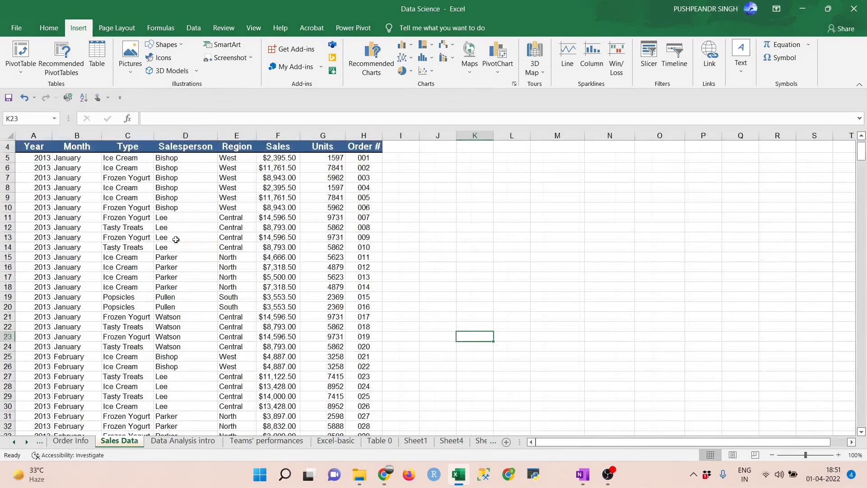
left_click_drag(33, 134, 362, 157)
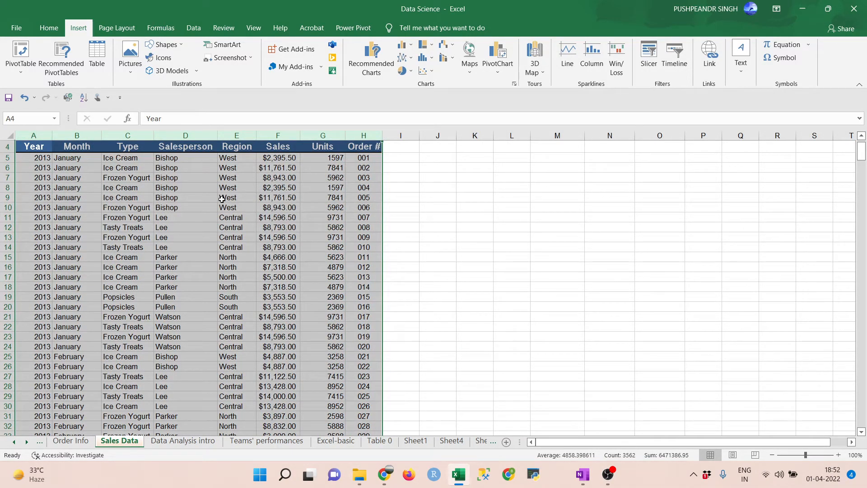
left_click_drag(50, 137, 362, 164)
scroll(190, 269, "down", 7)
scroll(190, 268, "up", 8)
left_click(129, 135)
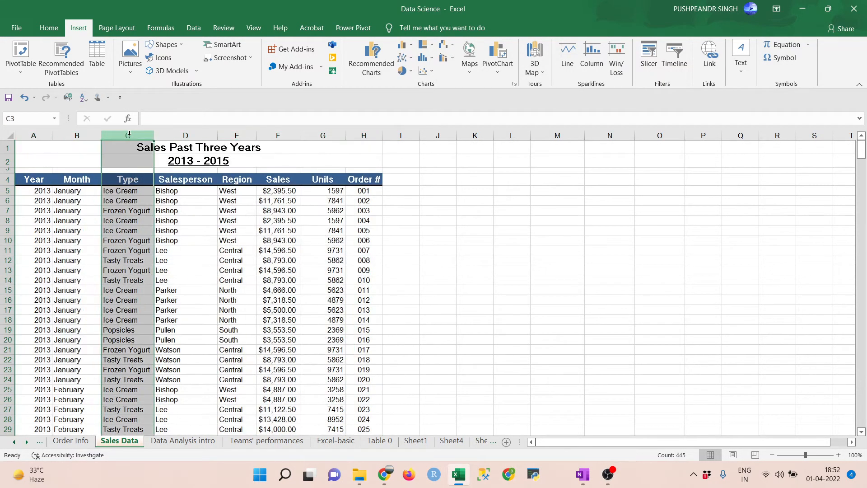
left_click(184, 135)
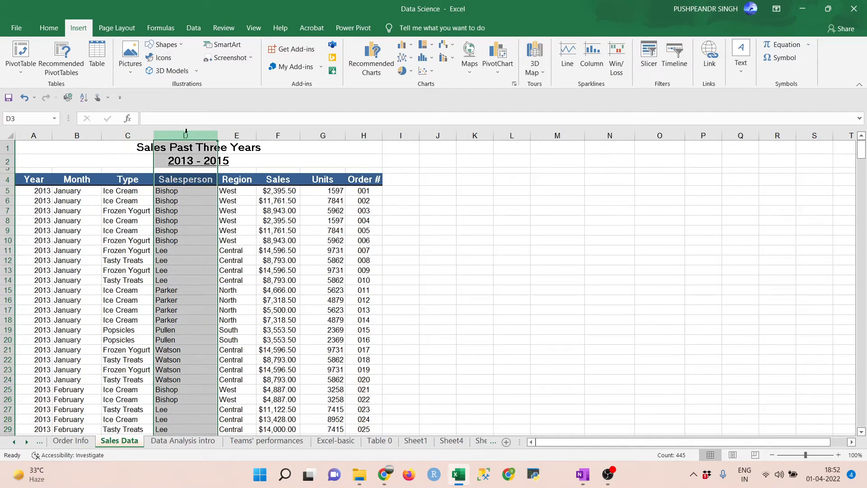
left_click(251, 135)
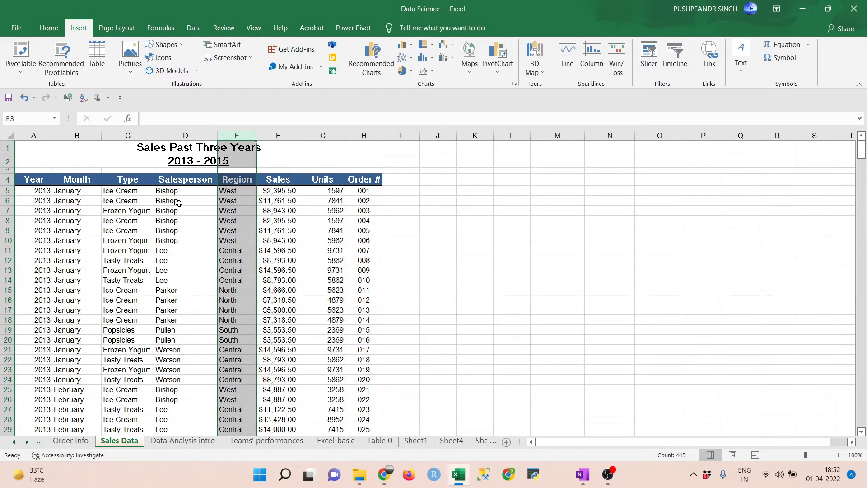
left_click_drag(113, 190, 127, 338)
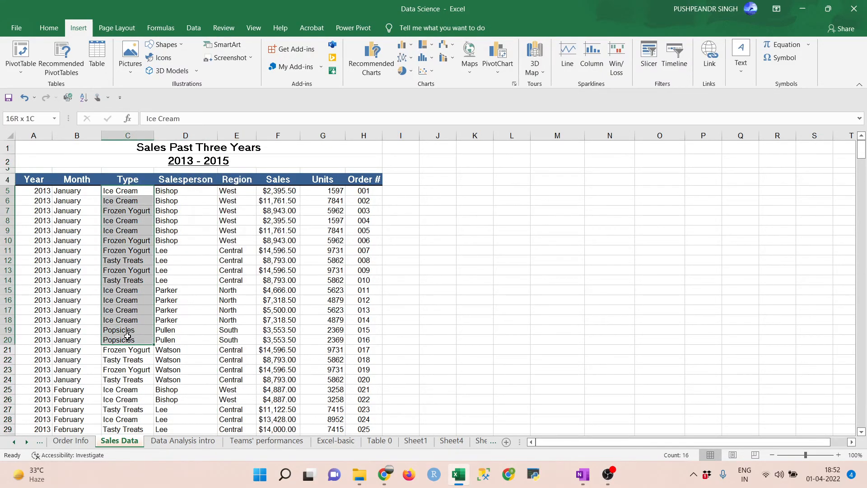
left_click(325, 254)
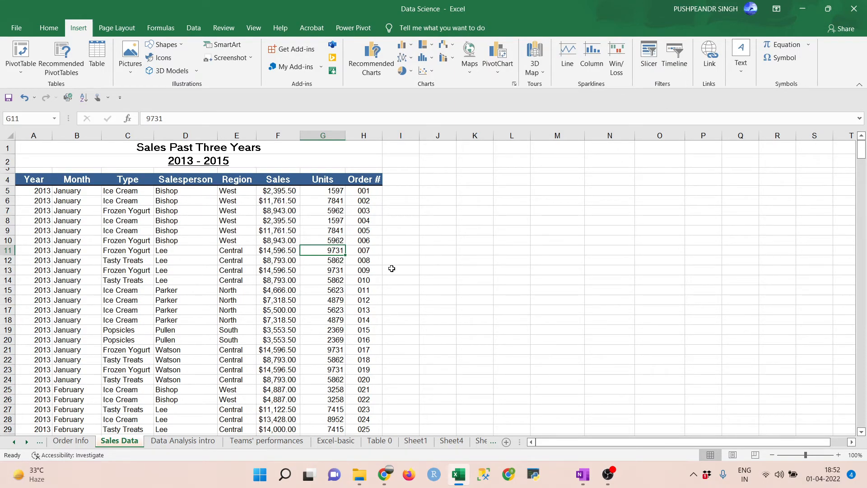
Step: Examine columns A to H of the Sales Data sheet and its two merged title rows above the header row
left_click_drag(41, 138, 369, 186)
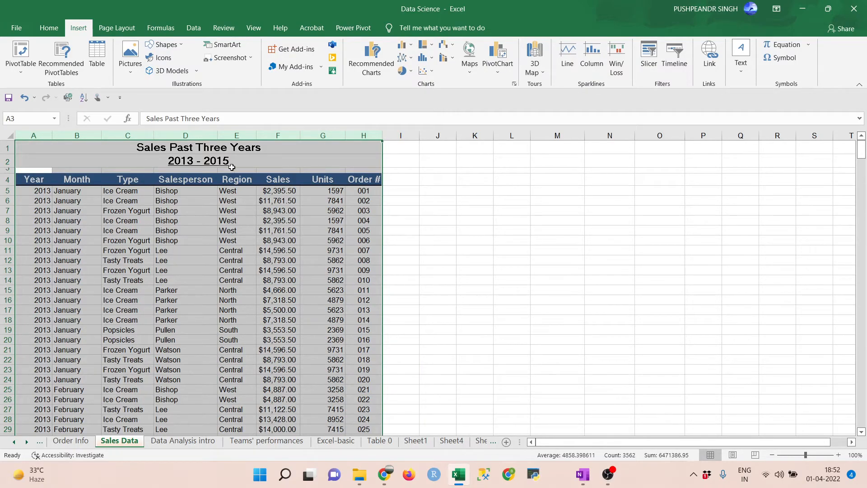
left_click(153, 150)
left_click(157, 161)
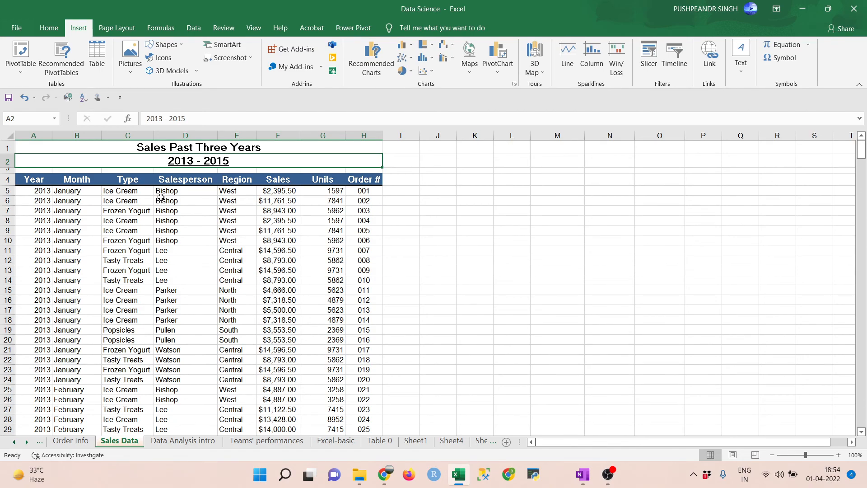
left_click(180, 211)
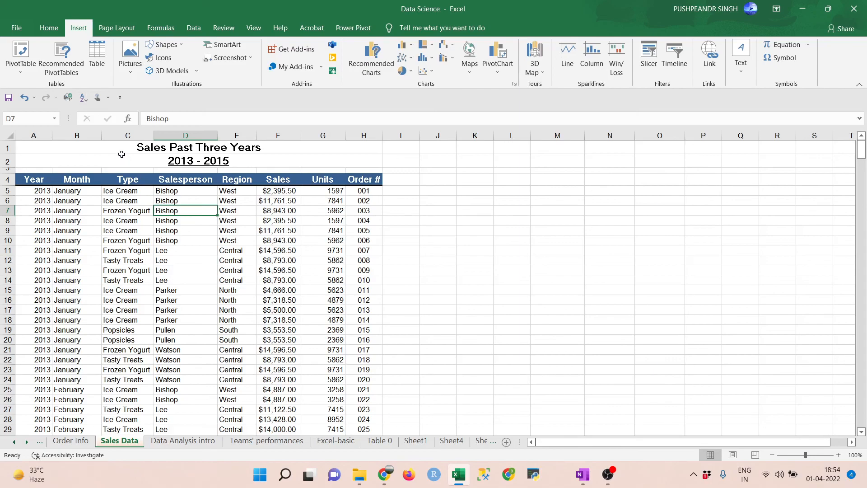
left_click_drag(101, 143, 105, 159)
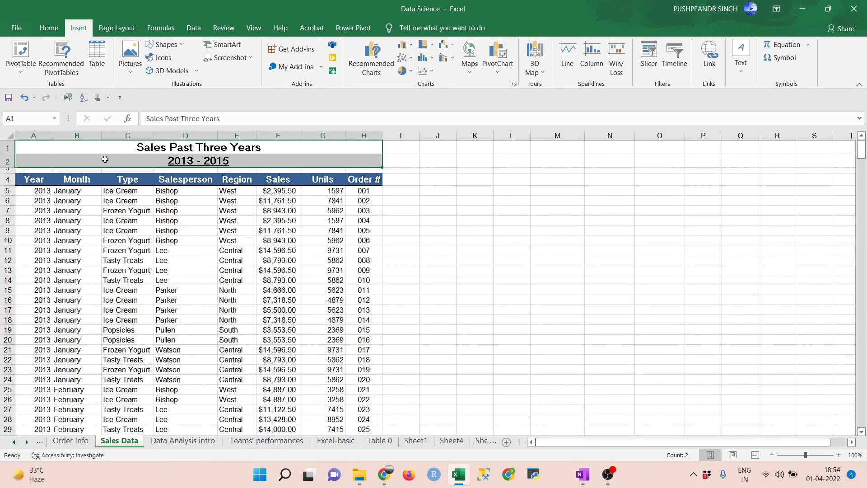
left_click(185, 298)
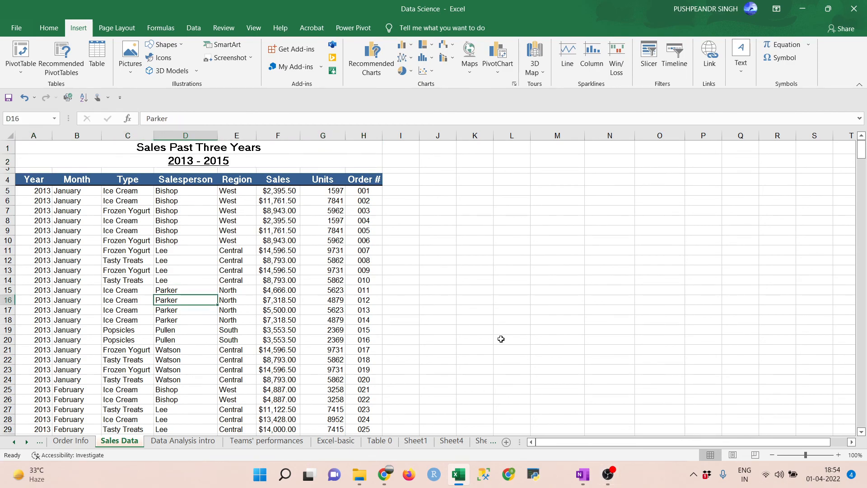
left_click(608, 474)
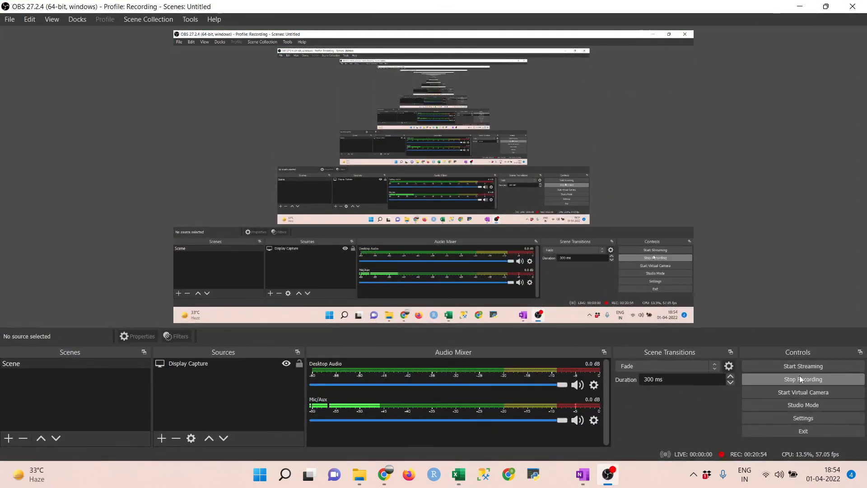